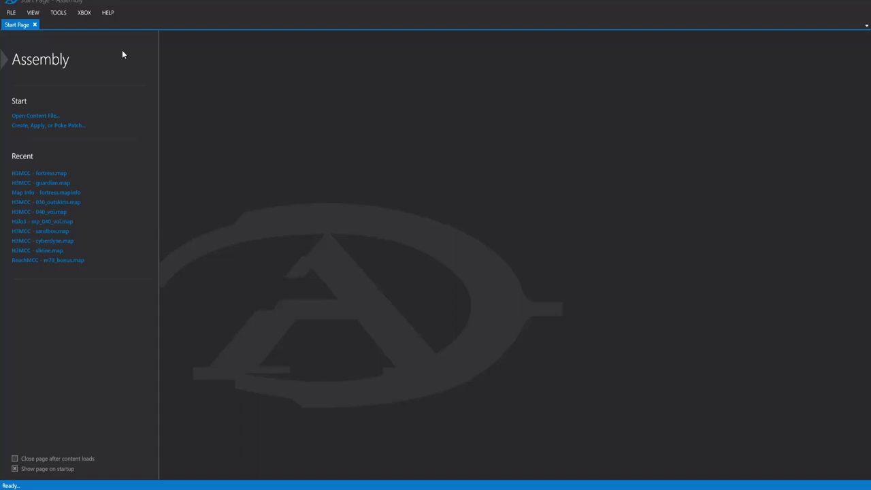
Open the application settings and show the map editor options.
{"action": "left_click", "coordinate": [91, 16]}
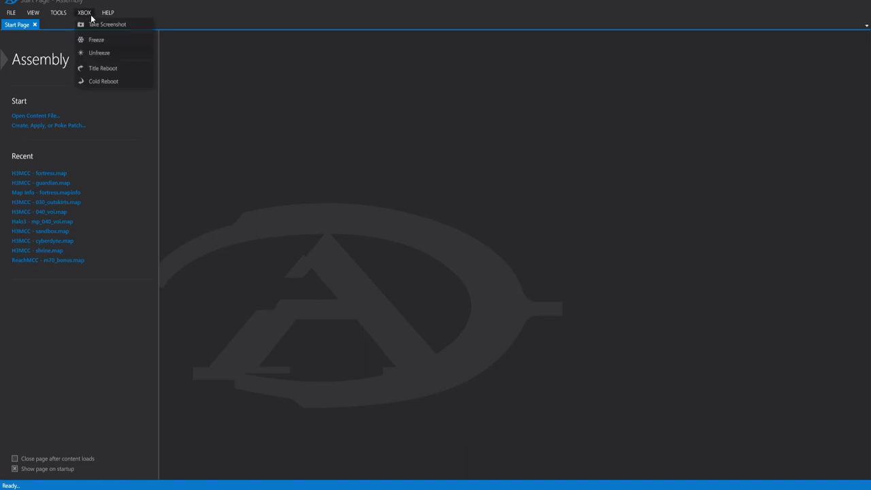
{"action": "mouse_move", "coordinate": [58, 13]}
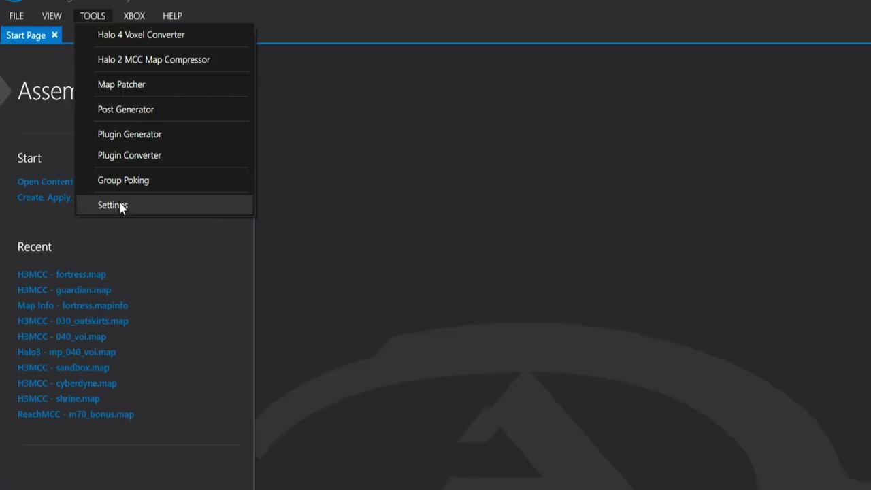
{"action": "left_click", "coordinate": [109, 199]}
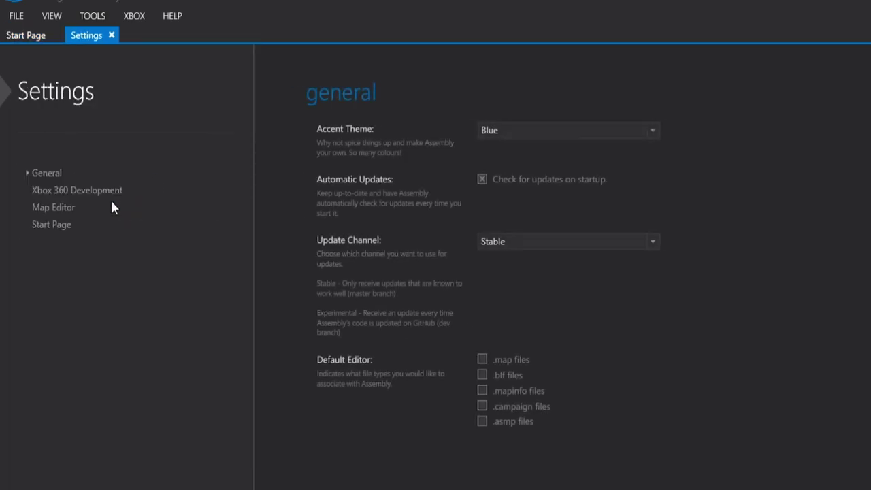
{"action": "left_click", "coordinate": [65, 208]}
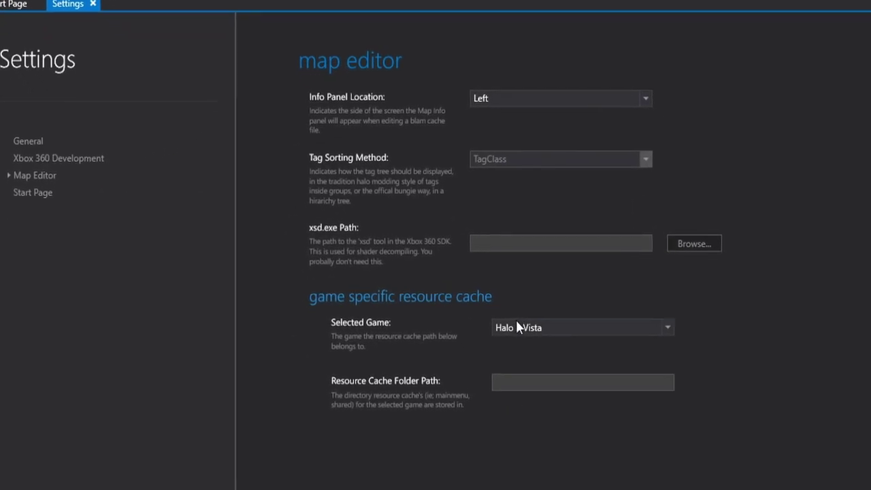
Select Halo 3 MCC as the game for the resource cache and highlight its resource cache folder path.
{"action": "left_click", "coordinate": [517, 327]}
{"action": "scroll", "coordinate": [623, 459], "scroll_direction": "down", "scroll_amount": 5}
{"action": "left_click", "coordinate": [513, 480]}
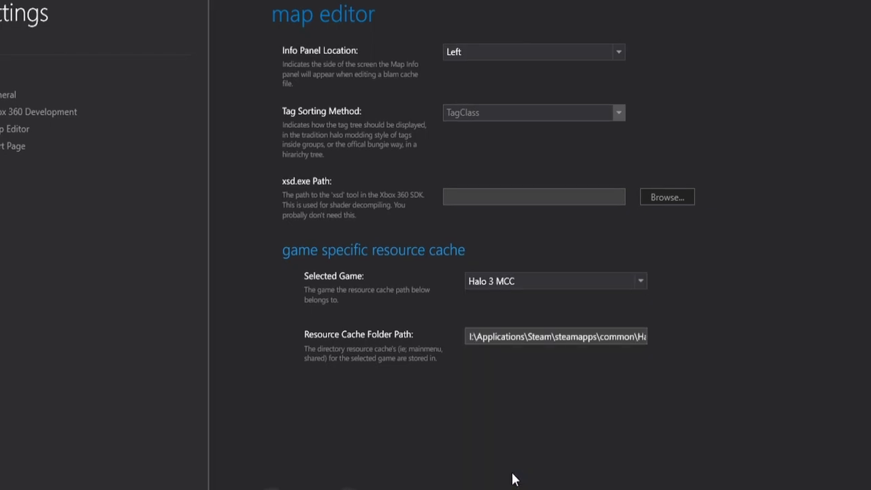
{"action": "left_click_drag", "start_coordinate": [477, 336], "coordinate": [664, 336]}
{"action": "left_click", "coordinate": [617, 338]}
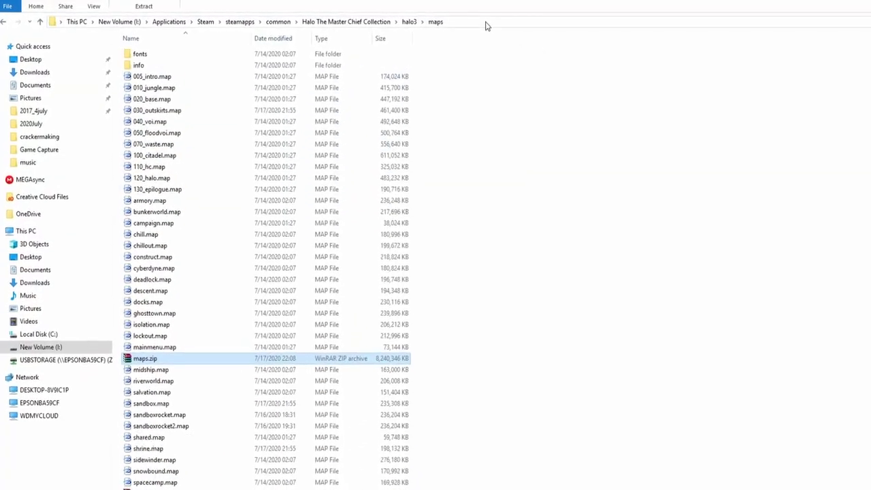
Examine the full path of the halo3\maps folder in File Explorer, then return to the Assembly settings.
{"action": "left_click", "coordinate": [445, 18]}
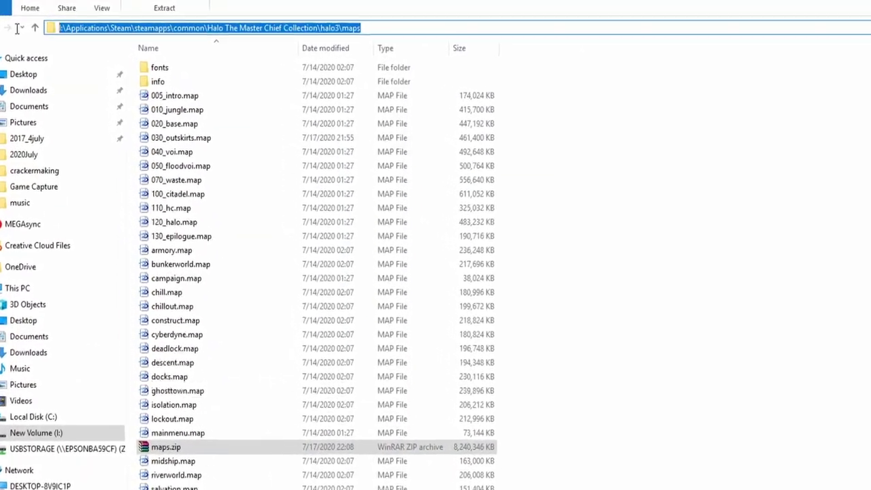
{"action": "left_click_drag", "start_coordinate": [17, 29], "coordinate": [230, 29]}
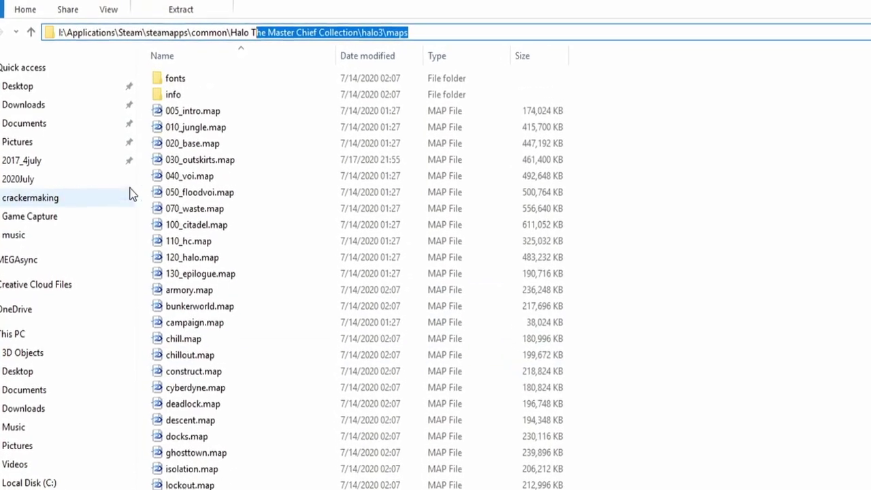
{"action": "left_click", "coordinate": [145, 188]}
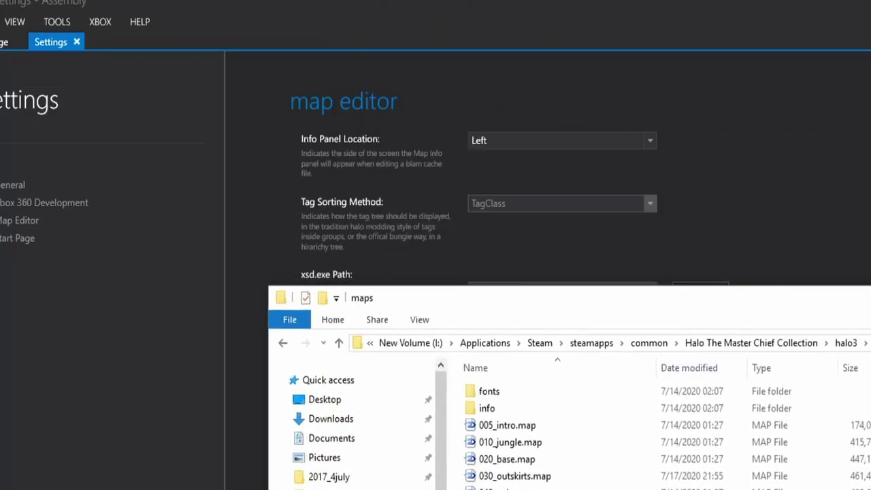
{"action": "left_click", "coordinate": [165, 114]}
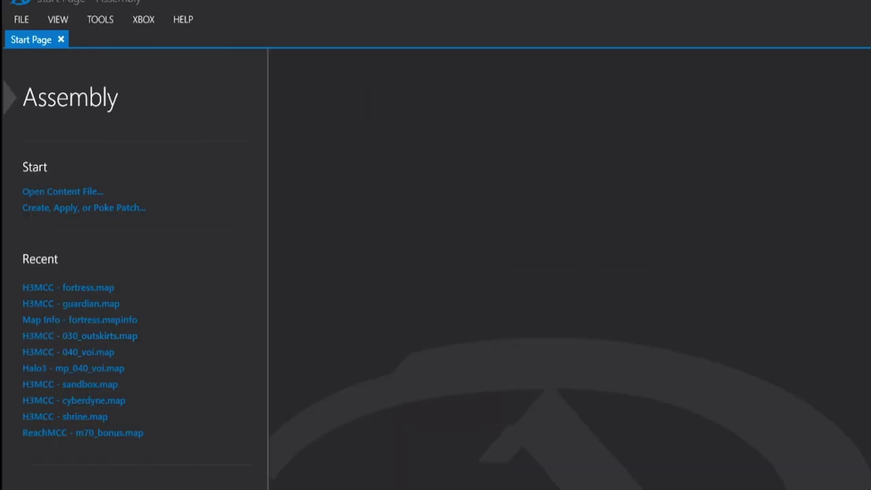
Switch to File Explorer and open 030_outskirts.map from the halo3\maps folder in Assembly.
{"action": "key", "text": "alt+Tab"}
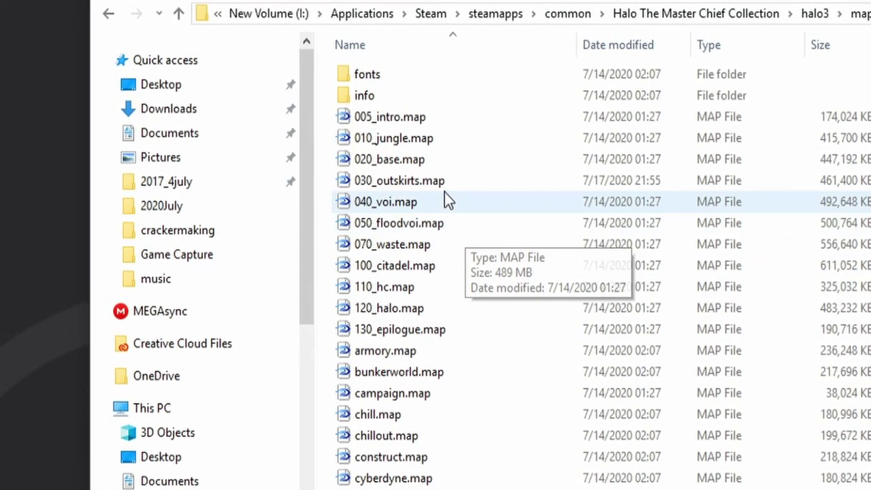
{"action": "left_click", "coordinate": [445, 182]}
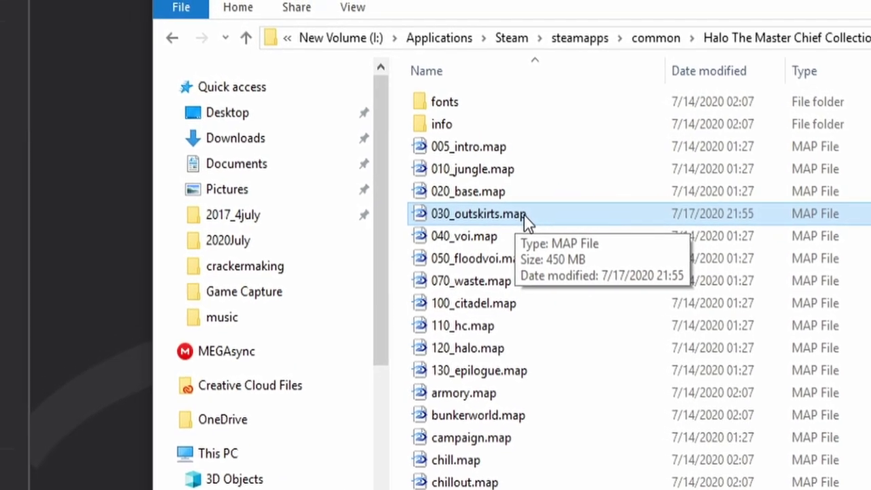
{"action": "left_click_drag", "start_coordinate": [517, 214], "coordinate": [0, 264]}
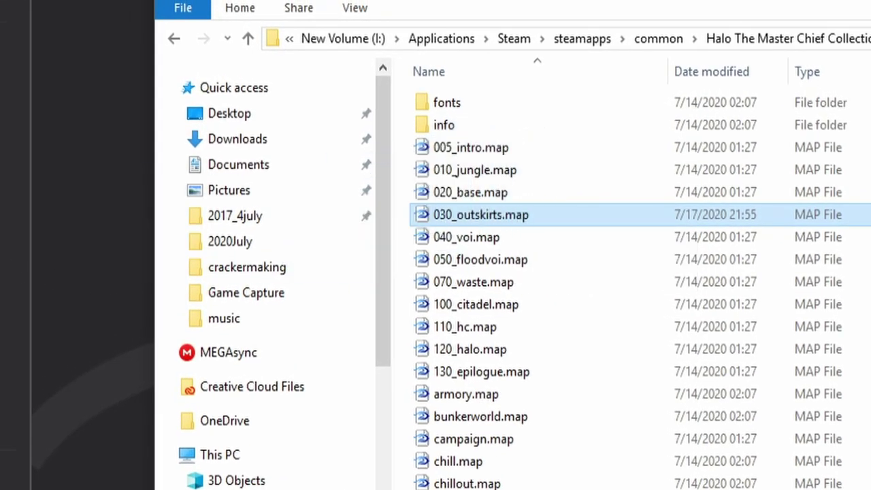
{"action": "left_click", "coordinate": [870, 95]}
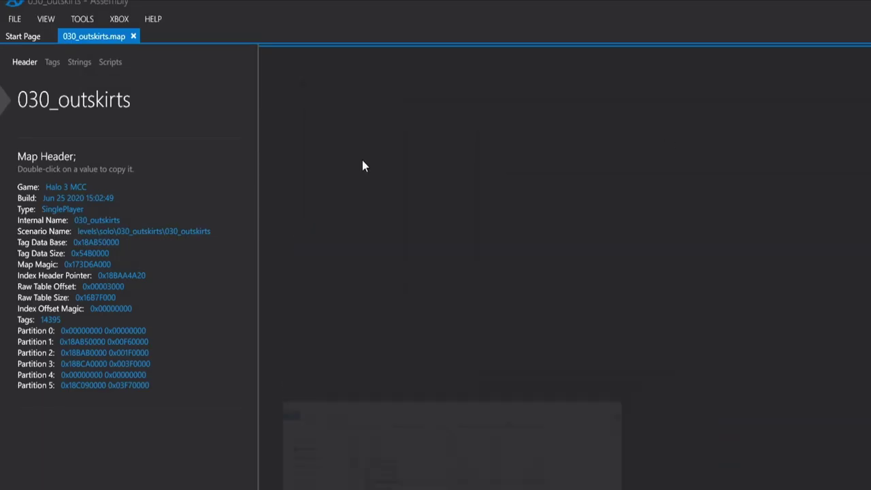
Show the tags of 030_outskirts.map and look through the tag classes.
{"action": "left_click", "coordinate": [53, 62]}
{"action": "scroll", "coordinate": [100, 219], "scroll_direction": "down", "scroll_amount": 14}
{"action": "scroll", "coordinate": [103, 244], "scroll_direction": "down", "scroll_amount": 6}
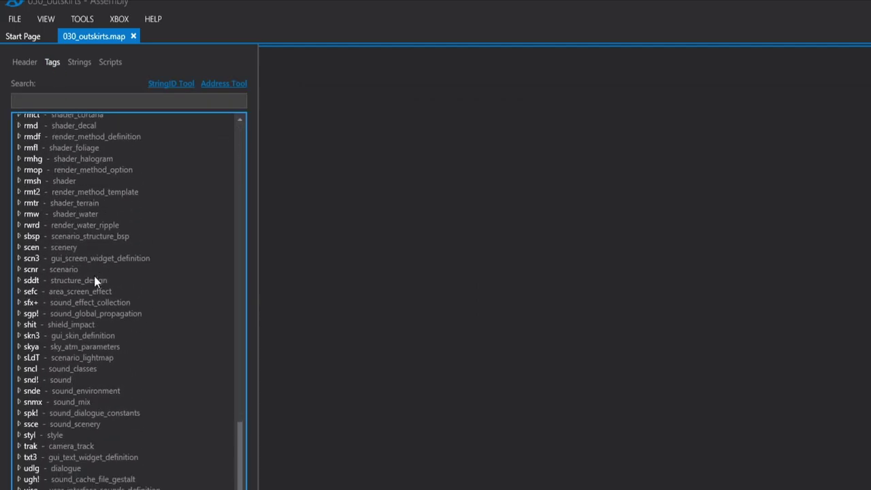
{"action": "scroll", "coordinate": [98, 430], "scroll_direction": "up", "scroll_amount": 11}
{"action": "scroll", "coordinate": [61, 436], "scroll_direction": "down", "scroll_amount": 6}
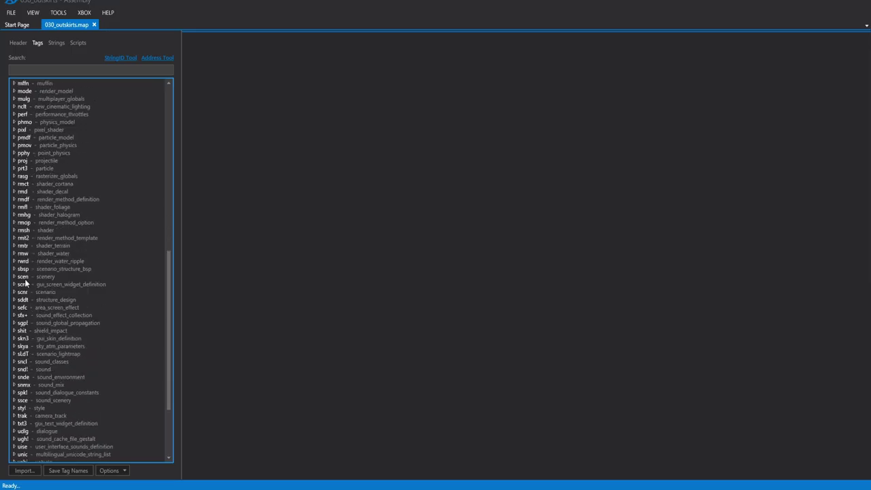
Switch to the maps folder in File Explorer and open guardian.map in Assembly.
{"action": "mouse_move", "coordinate": [195, 488]}
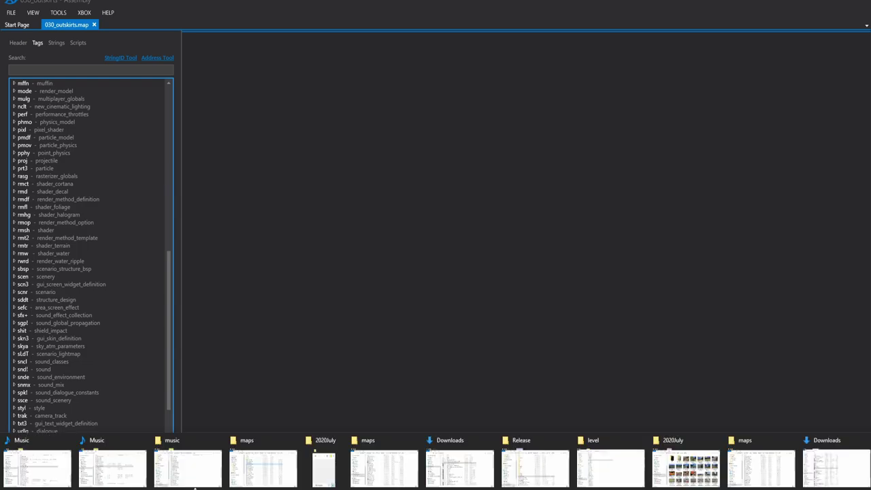
{"action": "left_click", "coordinate": [243, 476]}
{"action": "scroll", "coordinate": [242, 70], "scroll_direction": "down", "scroll_amount": 3}
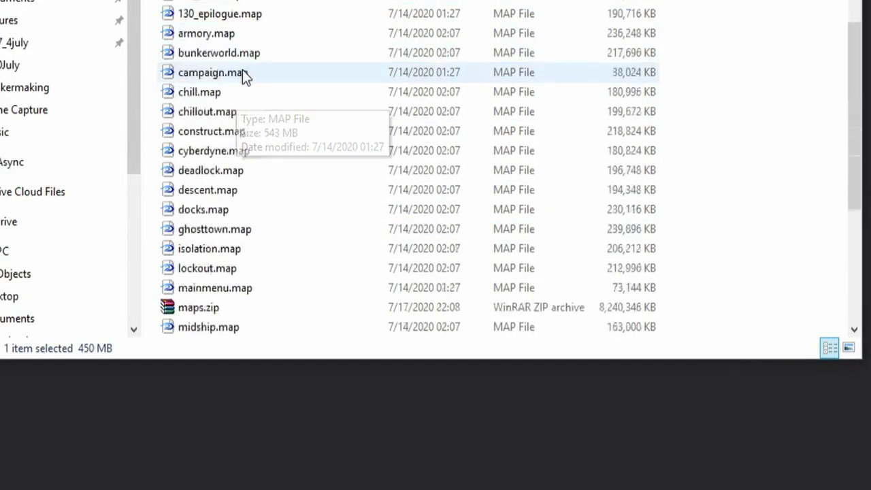
{"action": "scroll", "coordinate": [242, 69], "scroll_direction": "down", "scroll_amount": 2}
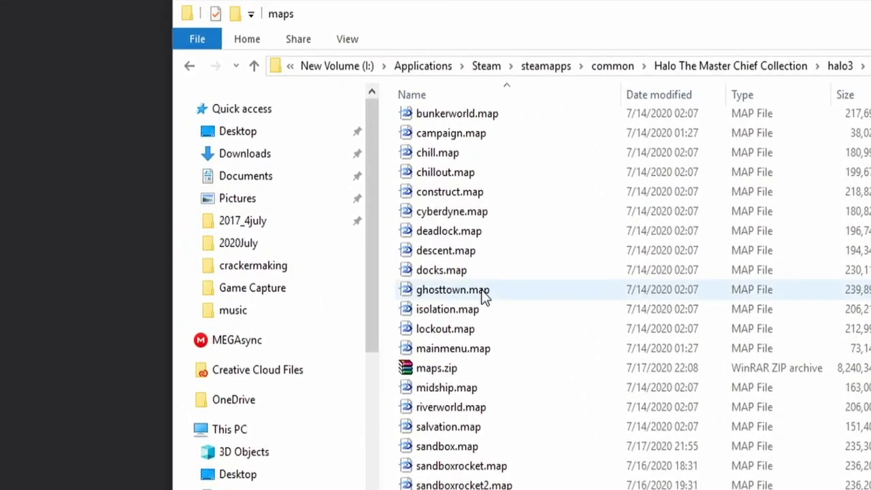
{"action": "scroll", "coordinate": [336, 143], "scroll_direction": "down", "scroll_amount": 3}
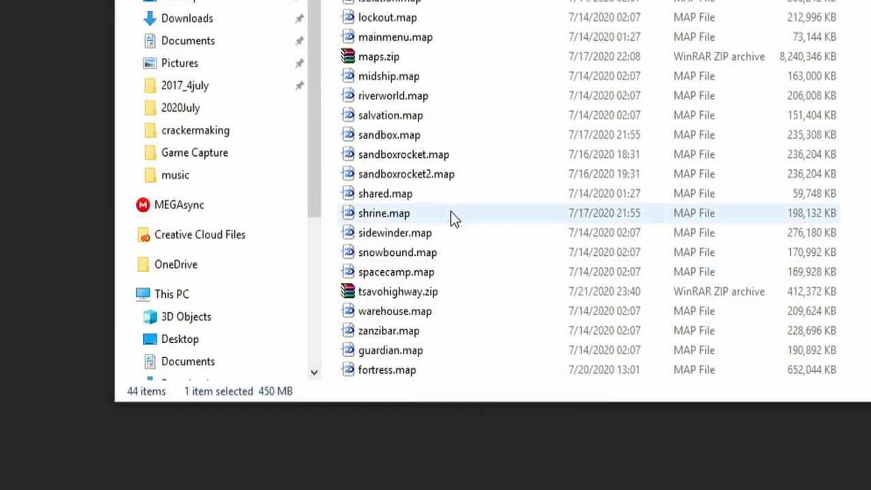
{"action": "left_click", "coordinate": [450, 213]}
{"action": "left_click_drag", "start_coordinate": [416, 351], "coordinate": [435, 421]}
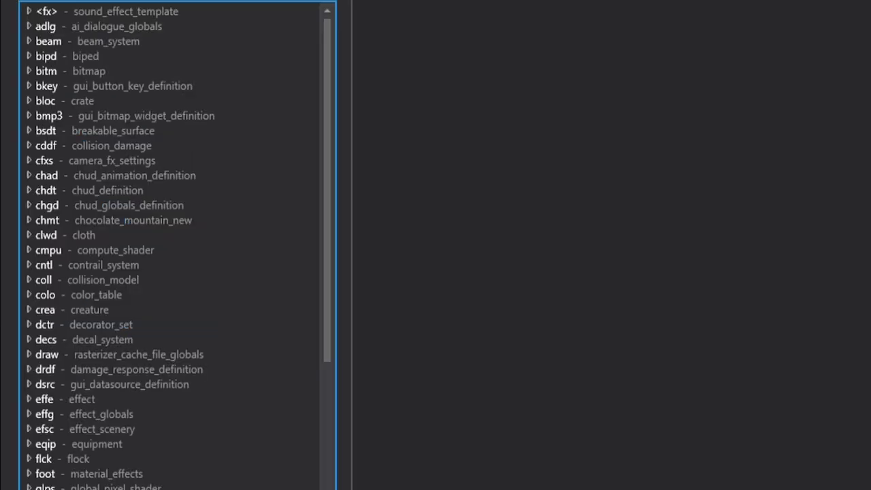
Rename the multiplayer\multiplayer_globals tag in guardian.map's mulg class to multiplayer\multiplayer_globals_new.
{"action": "scroll", "coordinate": [85, 206], "scroll_direction": "down", "scroll_amount": 12}
{"action": "scroll", "coordinate": [32, 283], "scroll_direction": "down", "scroll_amount": 6}
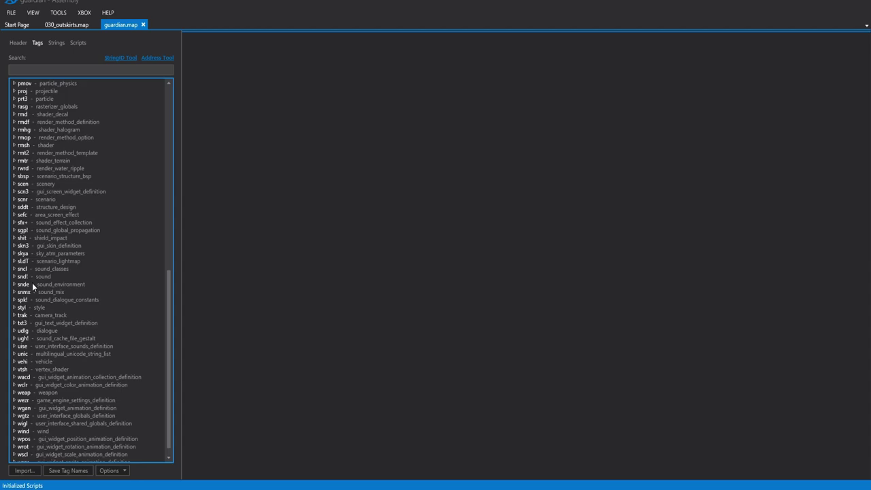
{"action": "scroll", "coordinate": [21, 187], "scroll_direction": "up", "scroll_amount": 8}
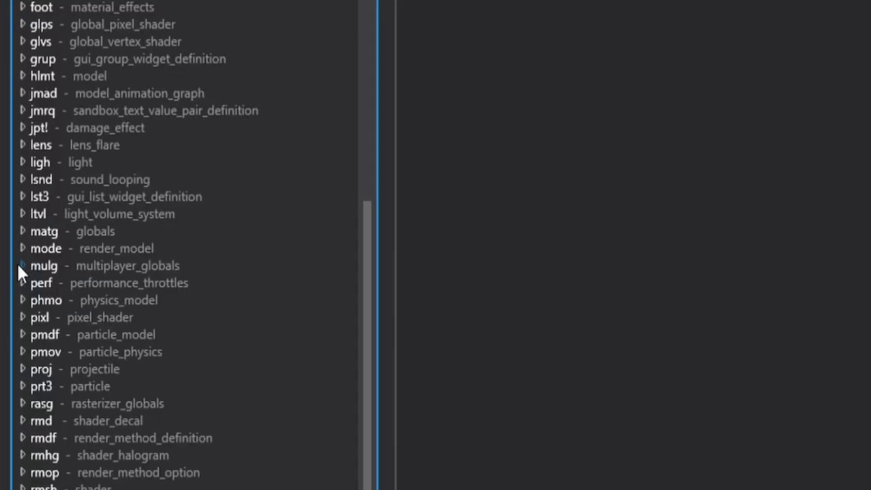
{"action": "left_click", "coordinate": [14, 221]}
{"action": "right_click", "coordinate": [124, 283]}
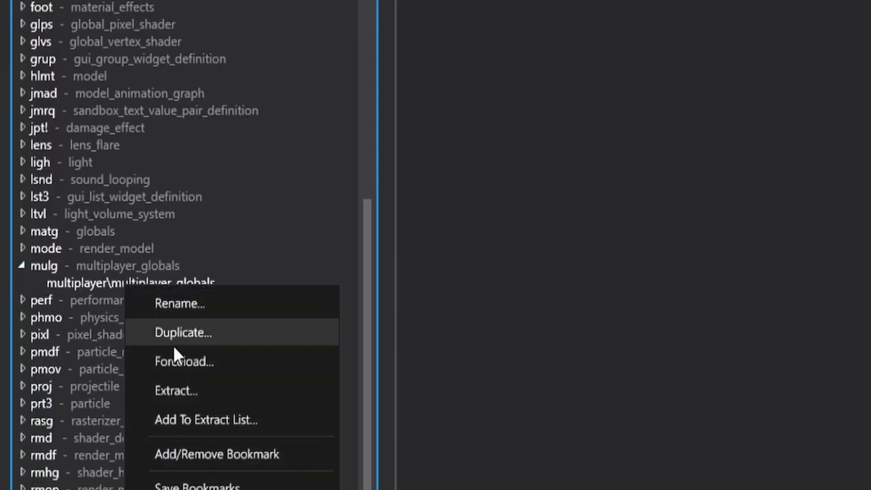
{"action": "left_click", "coordinate": [165, 304]}
{"action": "left_click", "coordinate": [354, 213]}
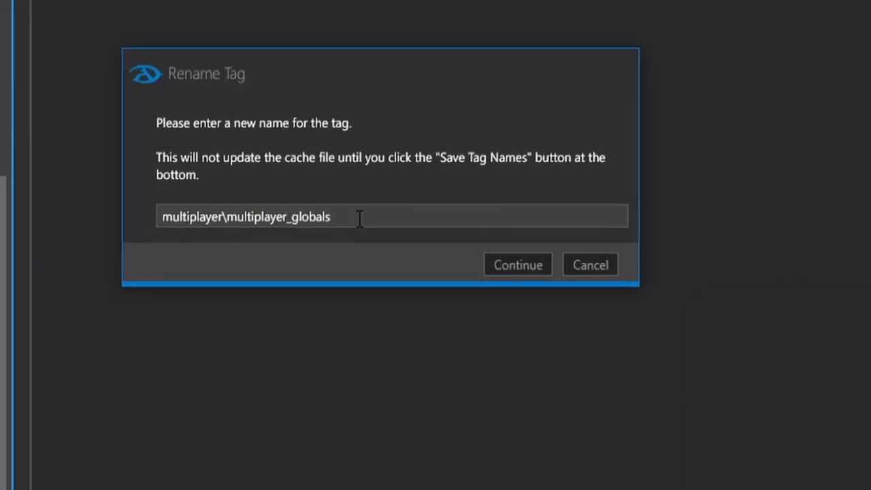
{"action": "type", "text": "_new"}
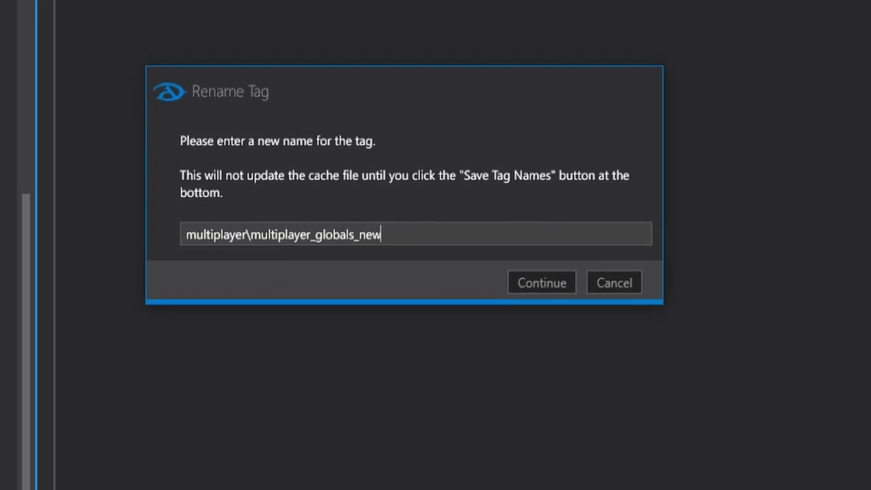
{"action": "key", "text": "Return"}
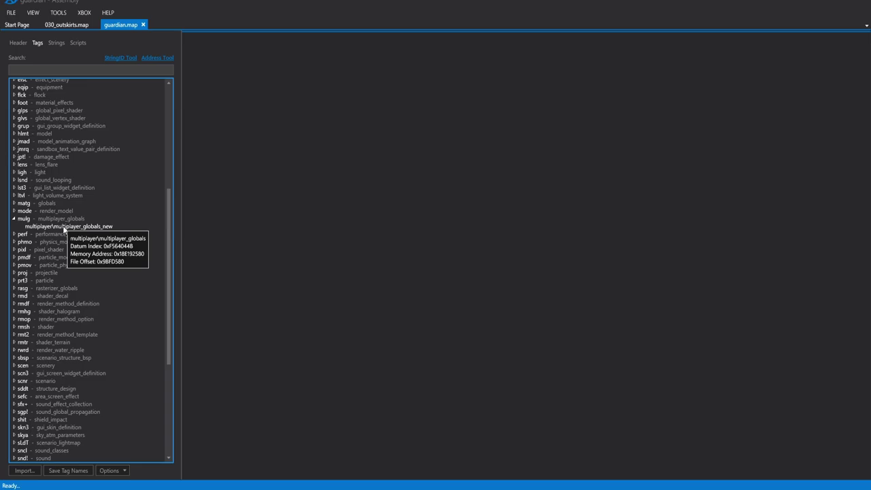
Extract the multiplayer\multiplayer_globals_new tag to a tag container file named mulg on the Desktop.
{"action": "right_click", "coordinate": [64, 228]}
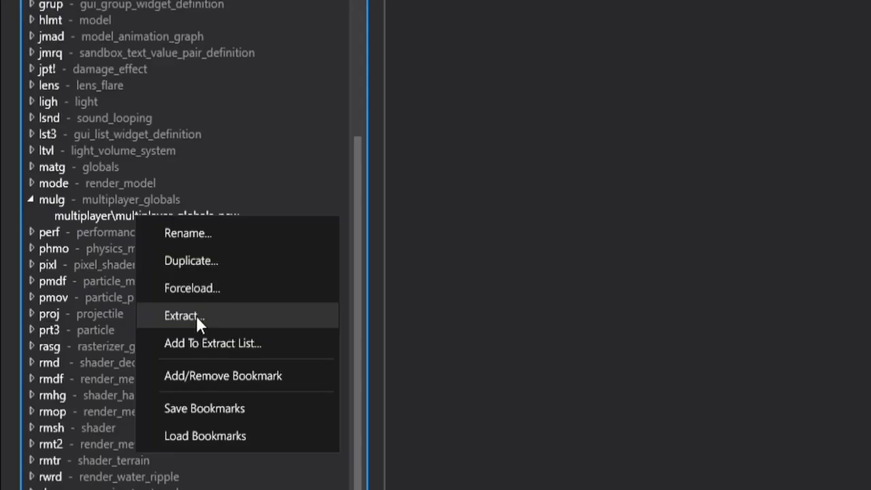
{"action": "left_click", "coordinate": [196, 316]}
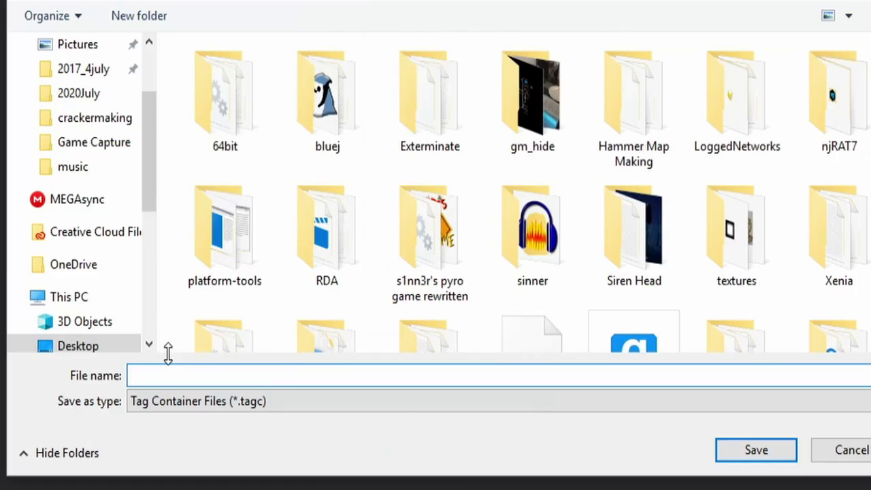
{"action": "type", "text": "m"}
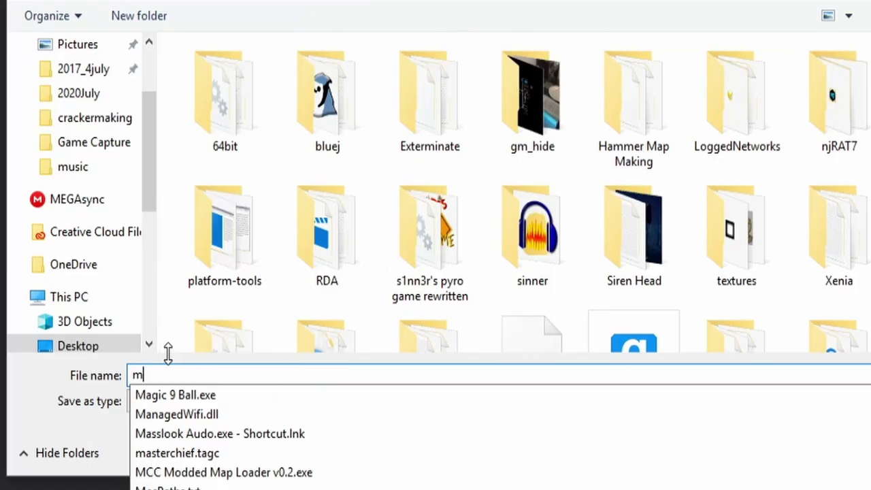
{"action": "type", "text": "ulg"}
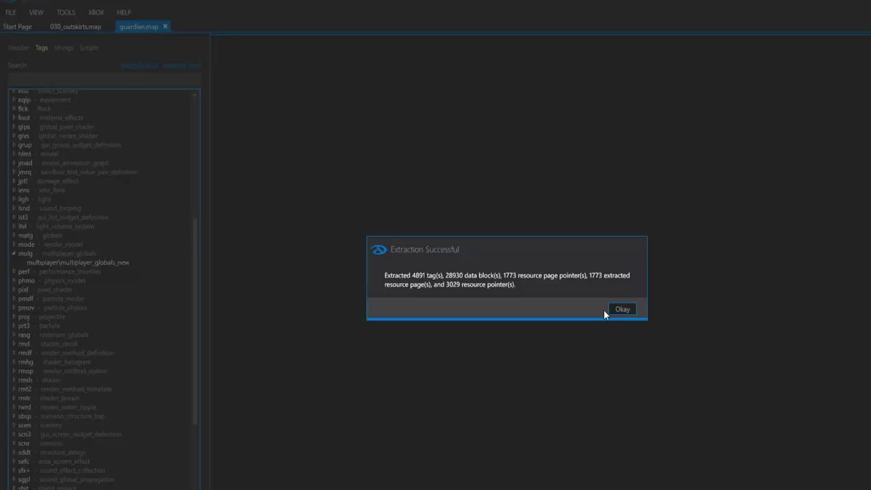
{"action": "left_click", "coordinate": [612, 309]}
Start a tag import into 030_outskirts.map and browse for the tag container file.
{"action": "left_click", "coordinate": [76, 28]}
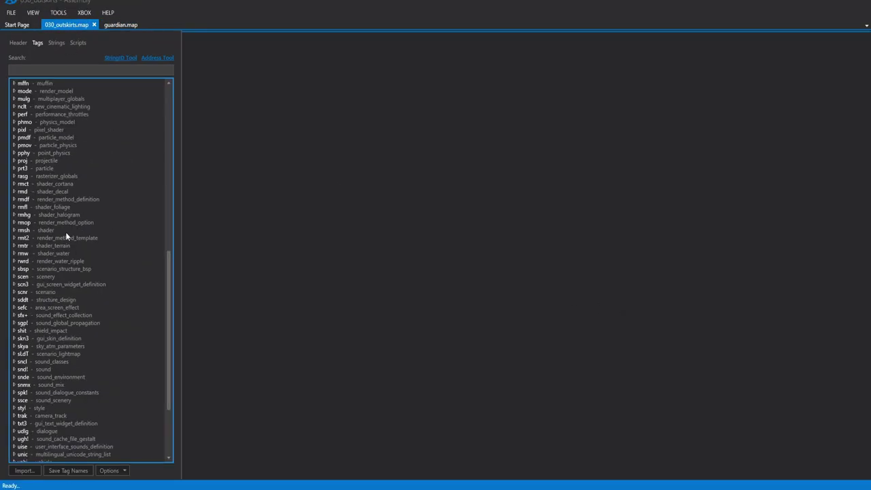
{"action": "left_click", "coordinate": [34, 470]}
{"action": "scroll", "coordinate": [340, 182], "scroll_direction": "down", "scroll_amount": 3}
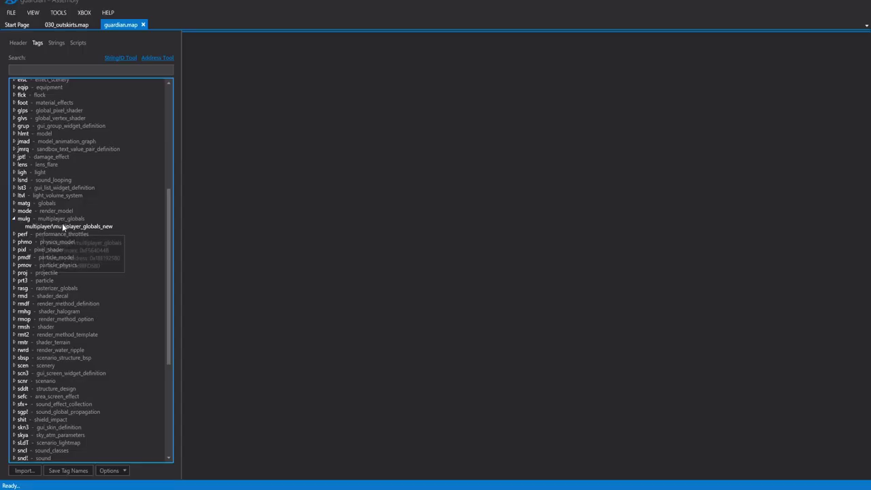
Extract guardian.map's ui\multiplayer tag from the wgtz class to a tag container file named wgtz on the Desktop, replacing the existing file.
{"action": "double_click", "coordinate": [64, 227]}
{"action": "scroll", "coordinate": [49, 293], "scroll_direction": "down", "scroll_amount": 8}
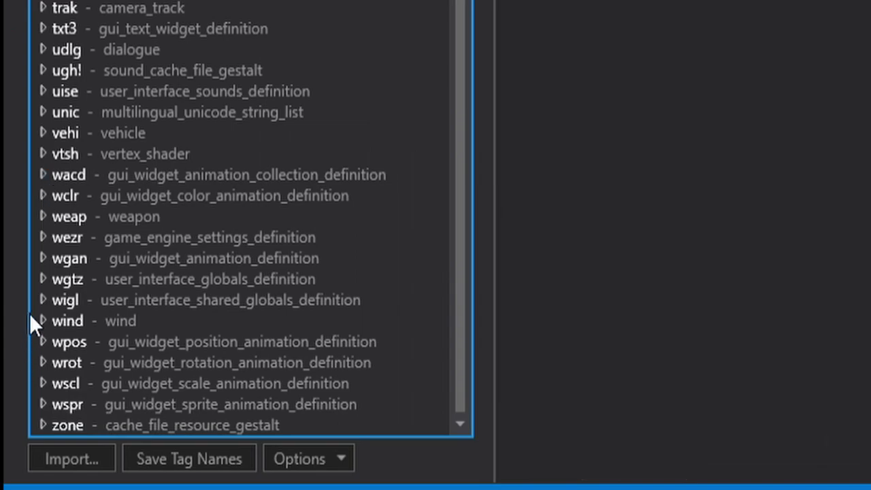
{"action": "left_click", "coordinate": [44, 280]}
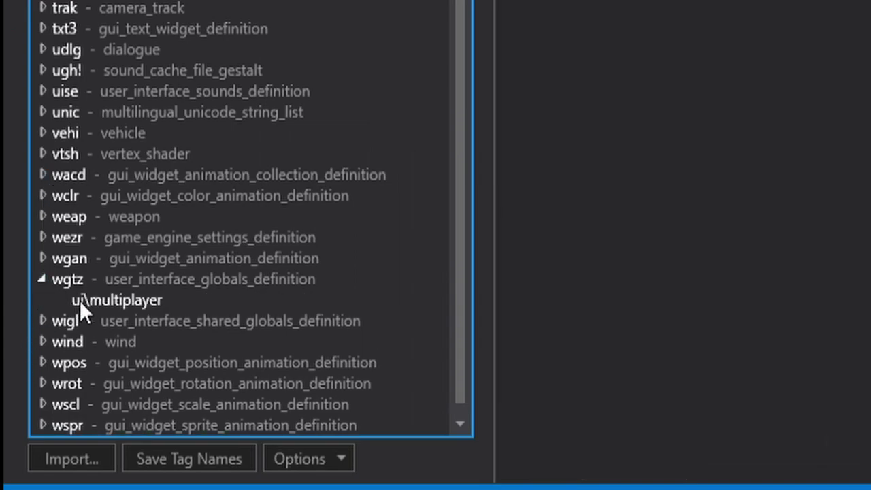
{"action": "mouse_move", "coordinate": [119, 305]}
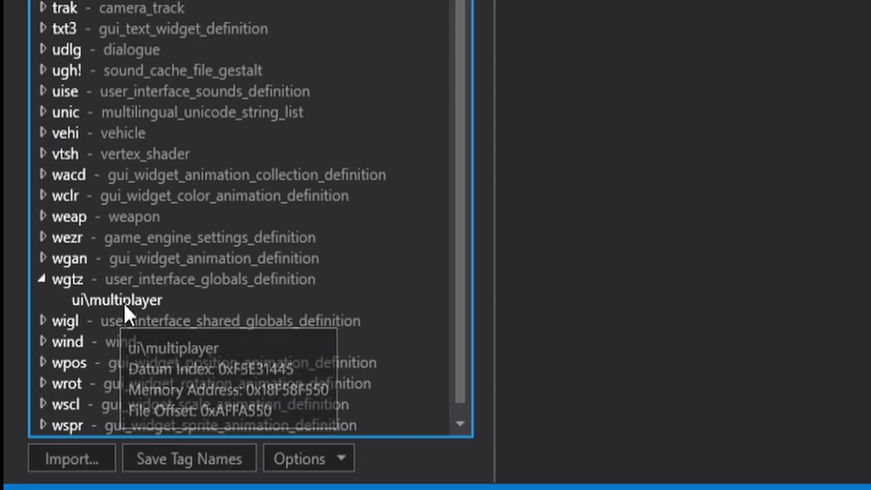
{"action": "right_click", "coordinate": [123, 303]}
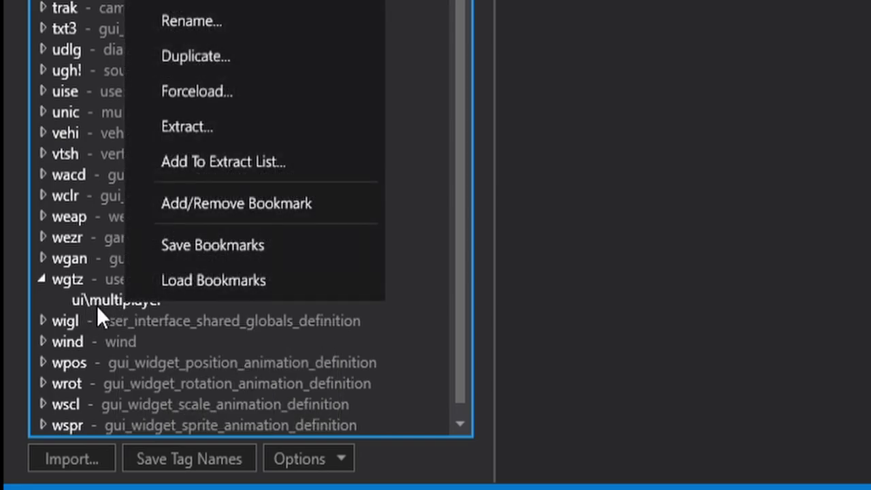
{"action": "left_click", "coordinate": [198, 126]}
{"action": "type", "text": "wgtz"}
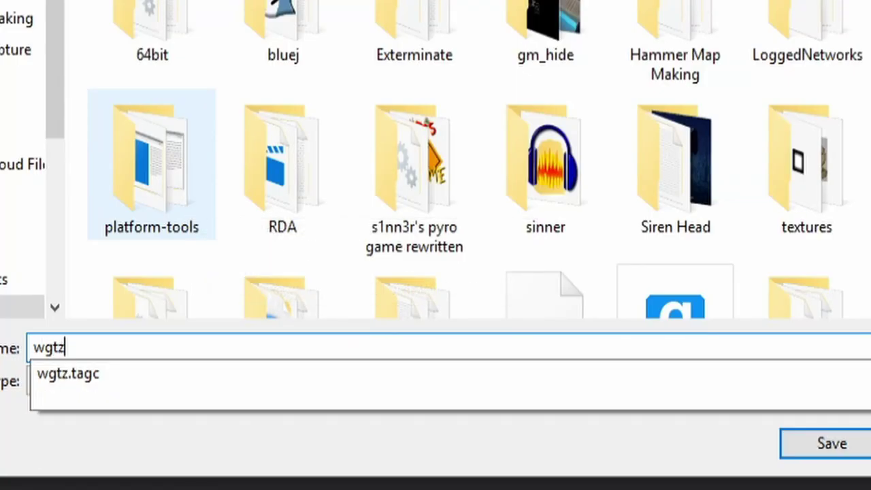
{"action": "key", "text": "Return"}
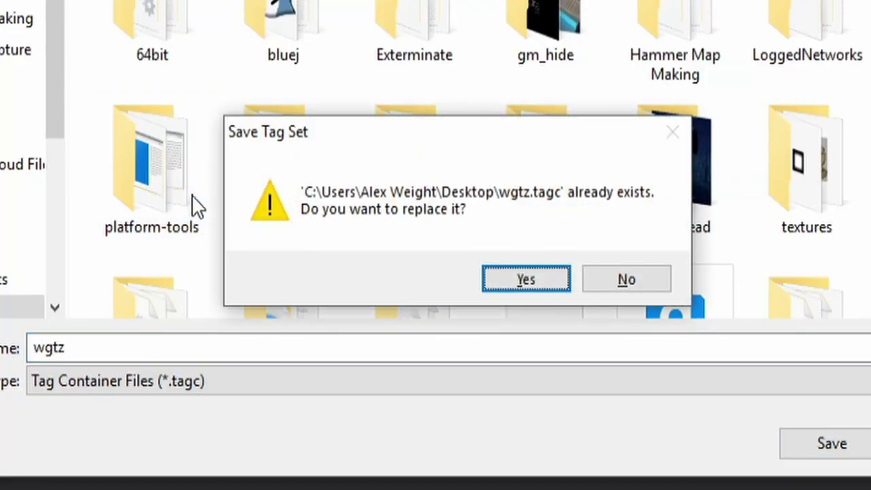
{"action": "left_click", "coordinate": [524, 281]}
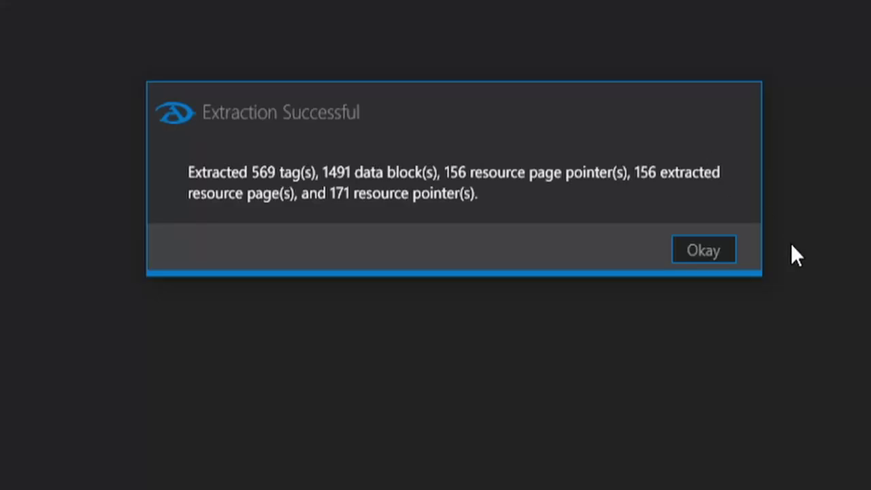
{"action": "left_click", "coordinate": [721, 250]}
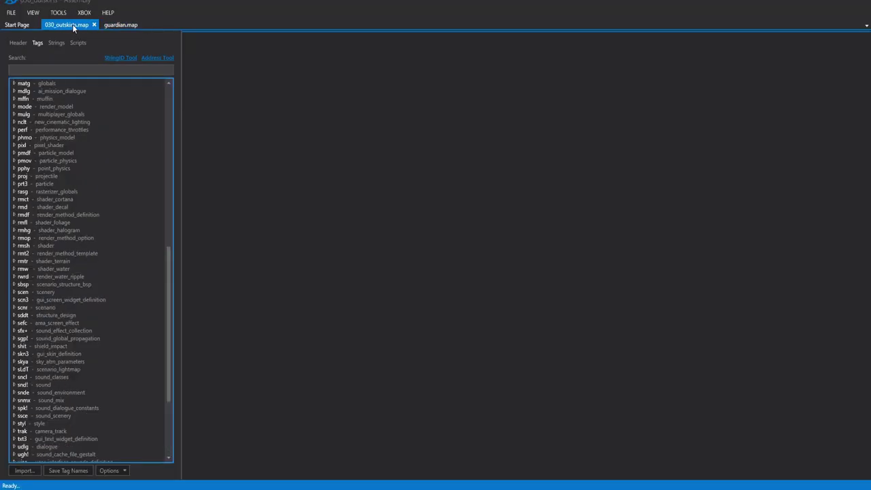
Import the wgtz tag container into 030_outskirts.map and save the map's tag names.
{"action": "left_click", "coordinate": [30, 470]}
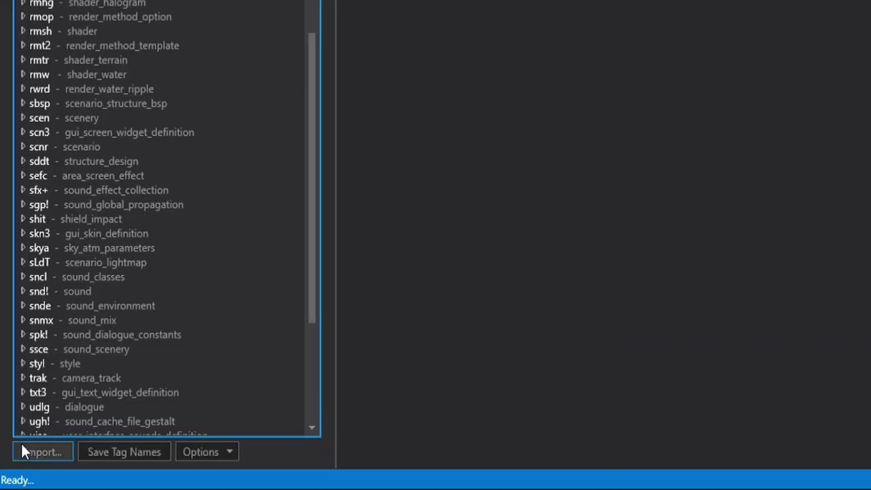
{"action": "left_click", "coordinate": [144, 452]}
{"action": "left_click", "coordinate": [467, 266]}
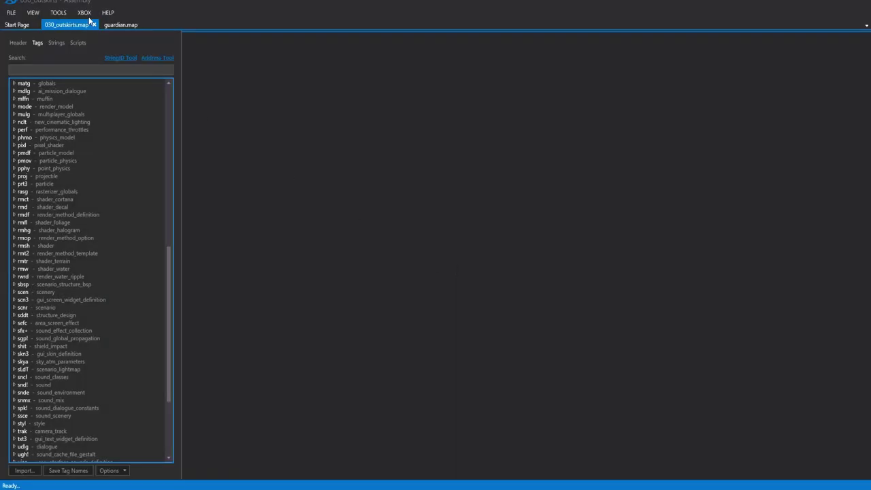
Close 030_outskirts.map, reopen it from the start page's recent files, and show its tags.
{"action": "left_click", "coordinate": [208, 55]}
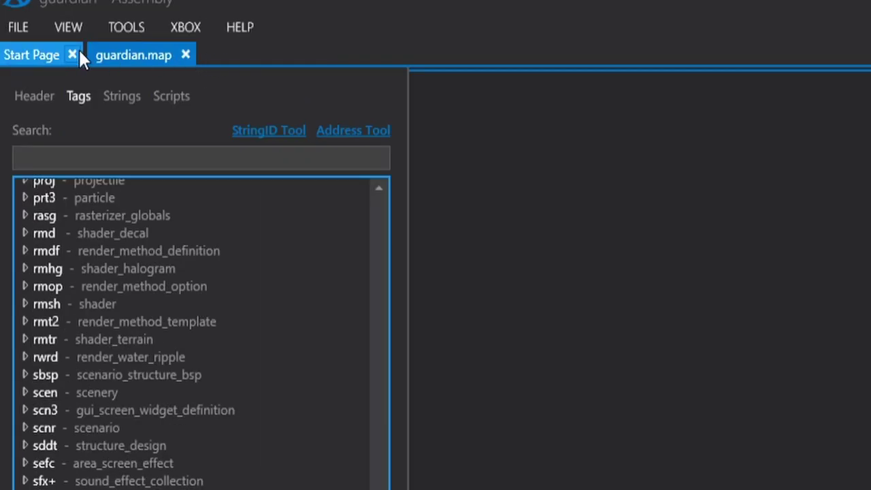
{"action": "left_click", "coordinate": [36, 61]}
{"action": "left_click", "coordinate": [101, 418]}
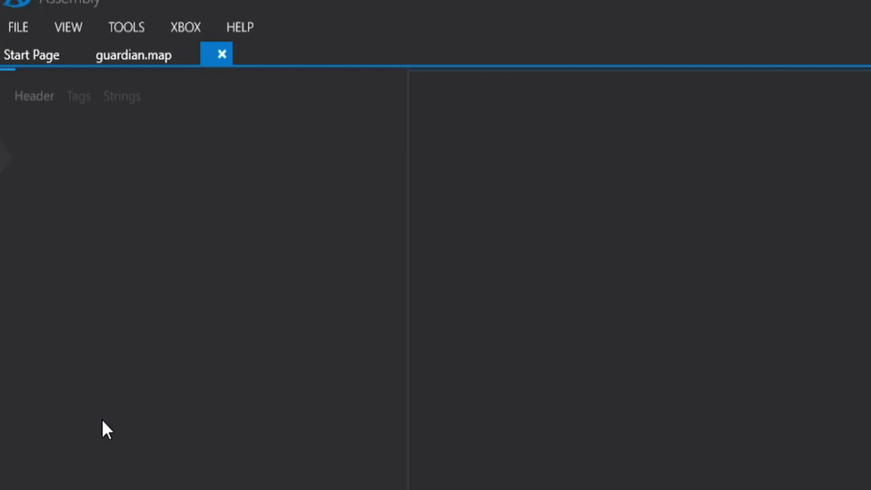
{"action": "left_click", "coordinate": [80, 96]}
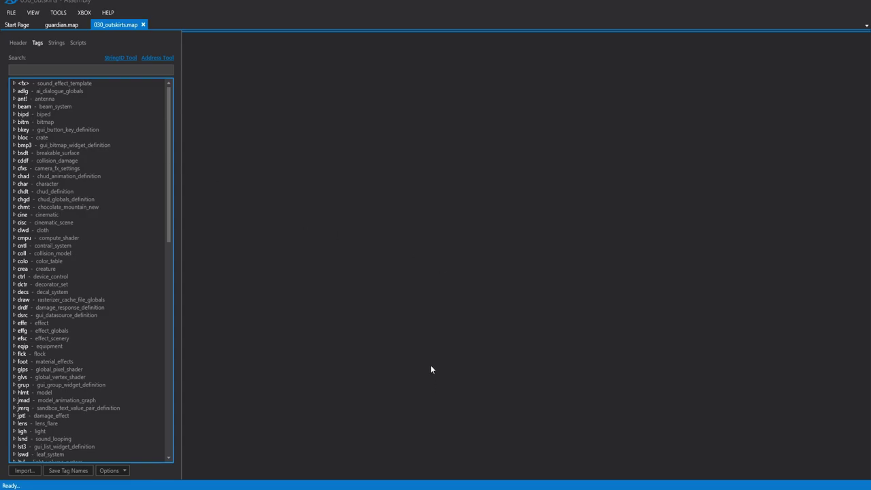
Switch to the Steam library and launch Halo: The Master Chief Collection with Anti-Cheat Disabled.
{"action": "mouse_move", "coordinate": [434, 482]}
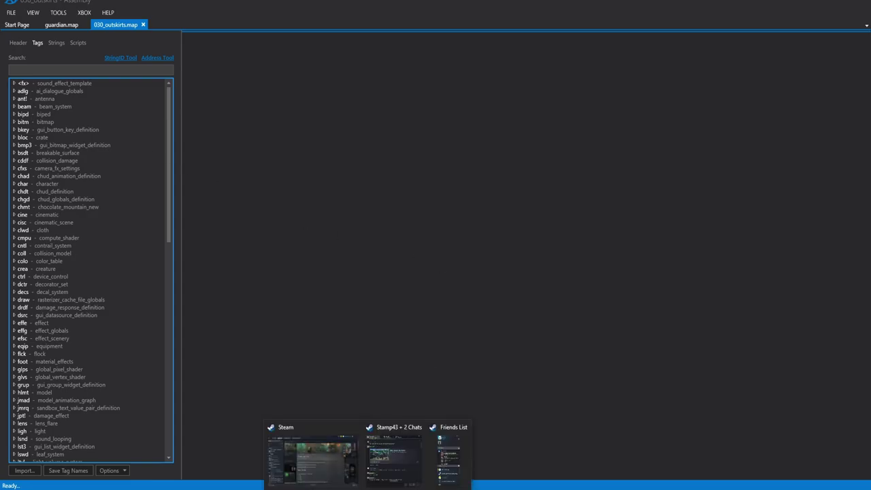
{"action": "left_click", "coordinate": [311, 429]}
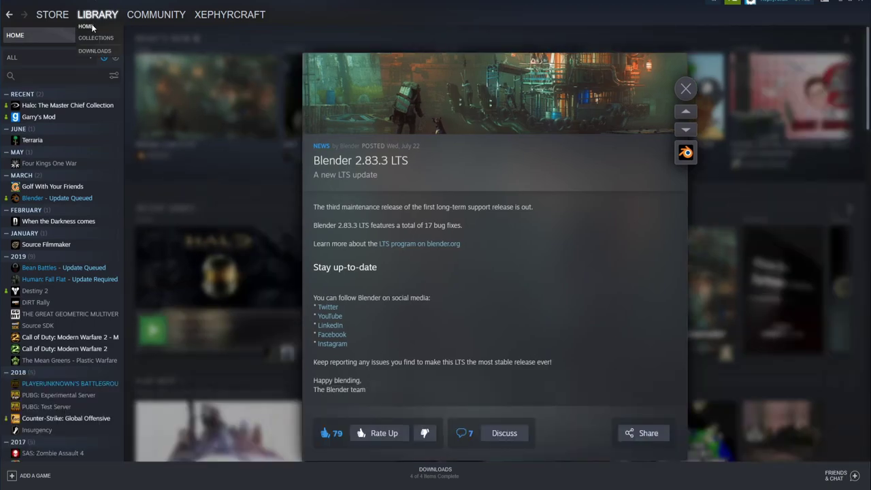
{"action": "left_click", "coordinate": [94, 25]}
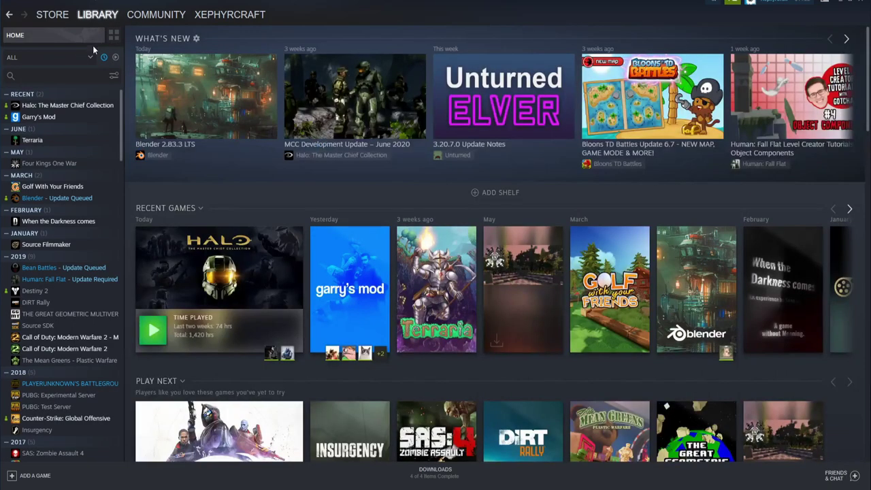
{"action": "right_click", "coordinate": [66, 106]}
{"action": "left_click", "coordinate": [81, 117]}
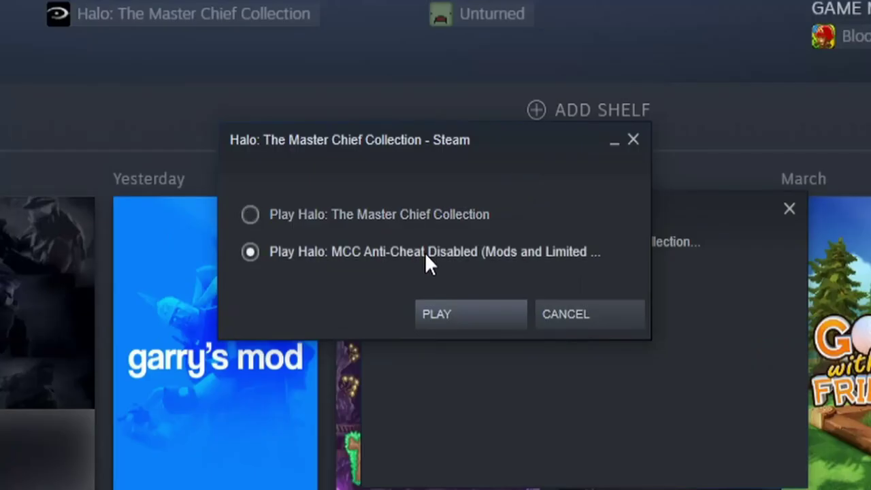
{"action": "left_click", "coordinate": [444, 309]}
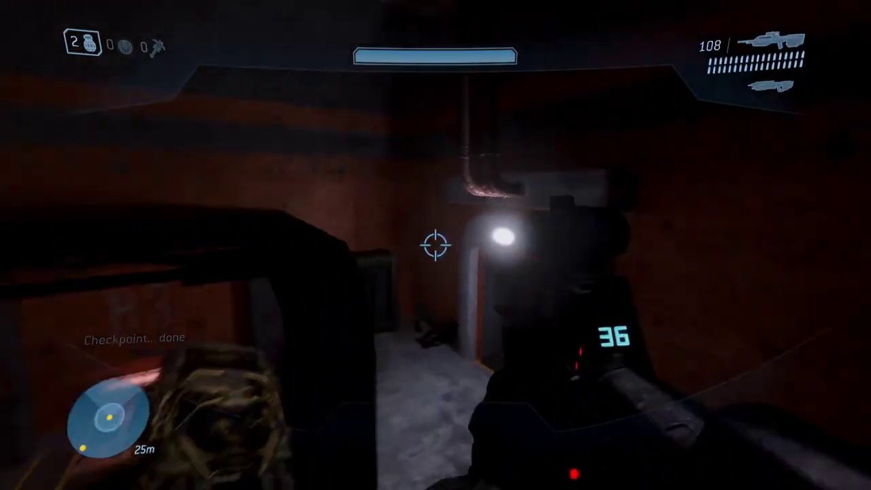
{"action": "scroll", "coordinate": [435, 244], "scroll_direction": "down", "scroll_amount": 1}
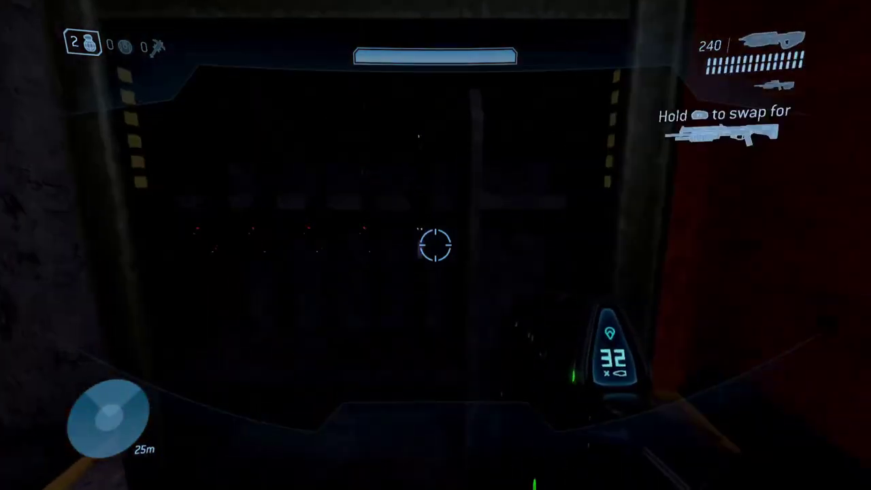
{"action": "key", "text": "e"}
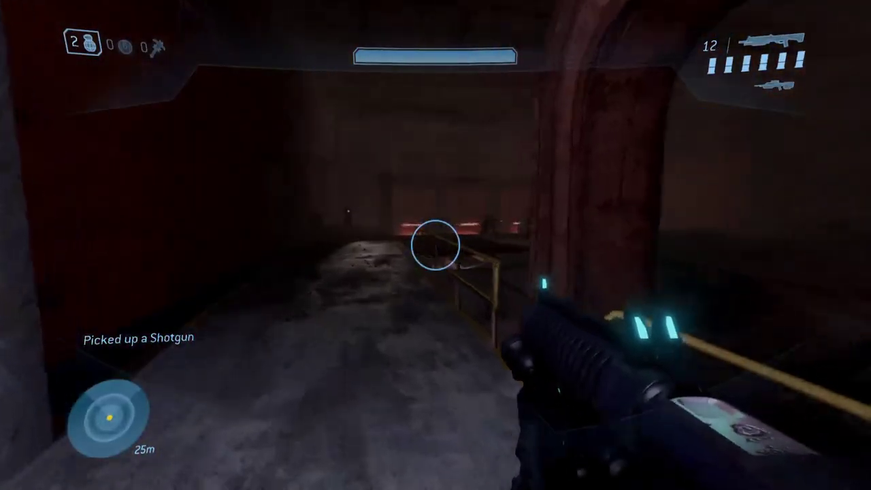
{"action": "key", "text": "1"}
{"action": "key", "text": "w"}
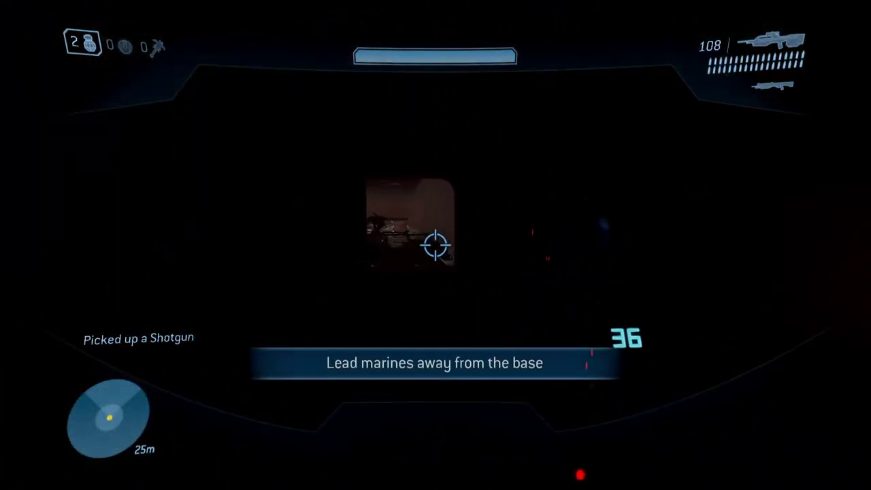
{"action": "key", "text": "w"}
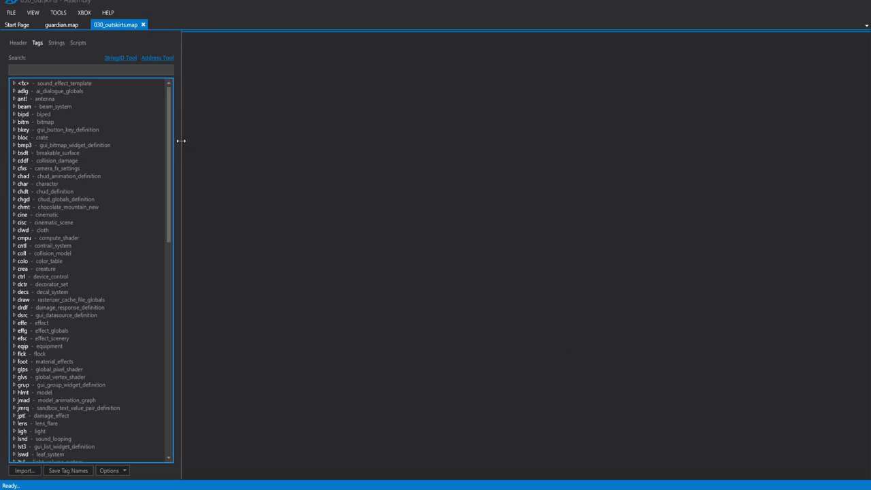
Open multiplayer_globals and multiplayer_globals_new from 030_outskirts.map's mulg class and compare their Universal and Runtime contents.
{"action": "scroll", "coordinate": [59, 331], "scroll_direction": "down", "scroll_amount": 1}
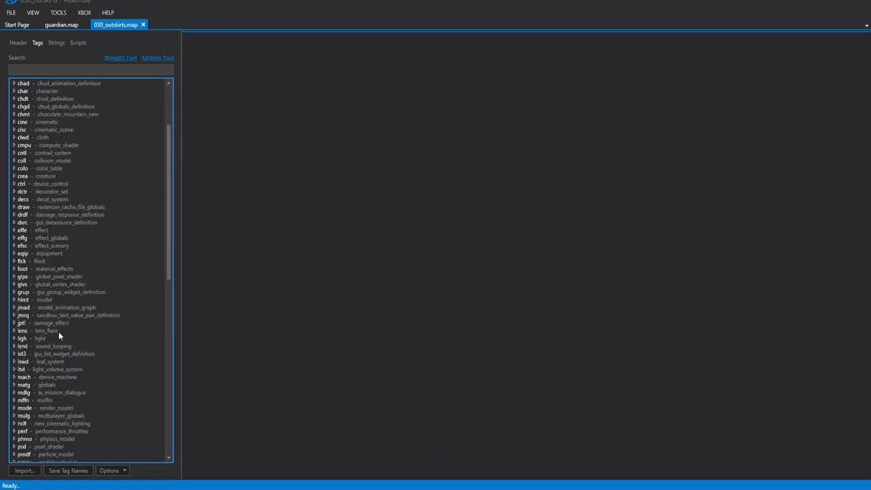
{"action": "scroll", "coordinate": [34, 313], "scroll_direction": "down", "scroll_amount": 5}
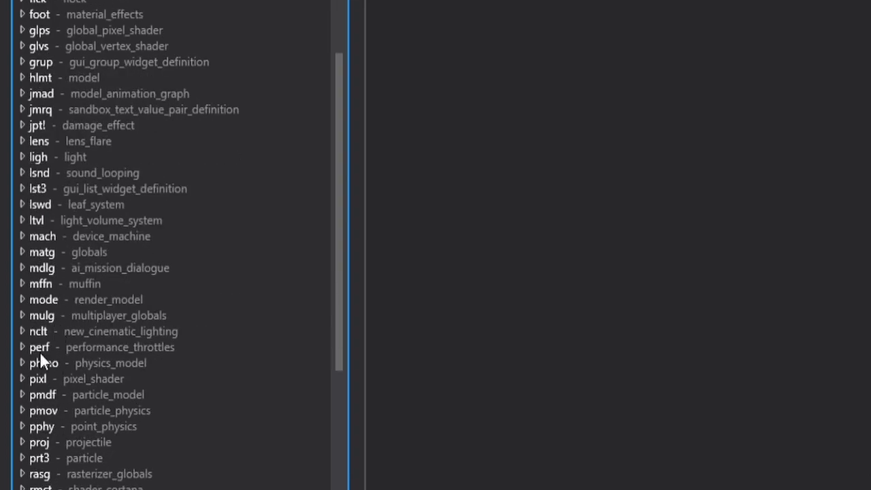
{"action": "left_click", "coordinate": [23, 316]}
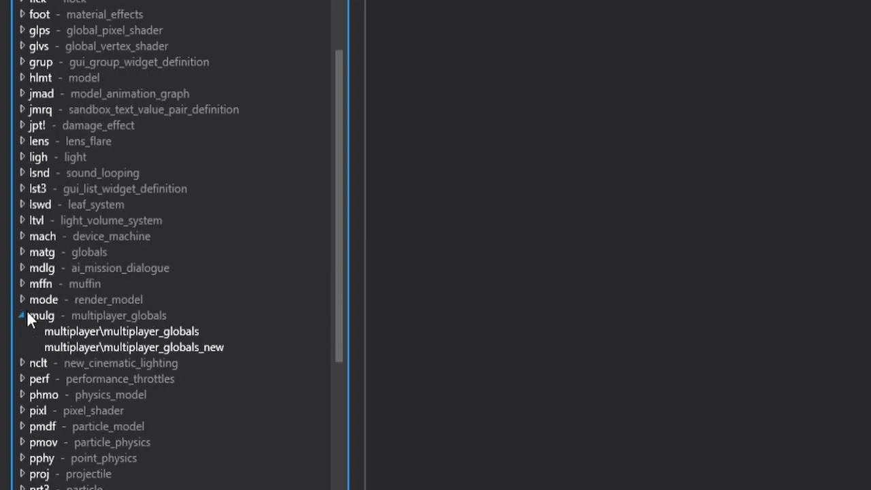
{"action": "left_click", "coordinate": [157, 332]}
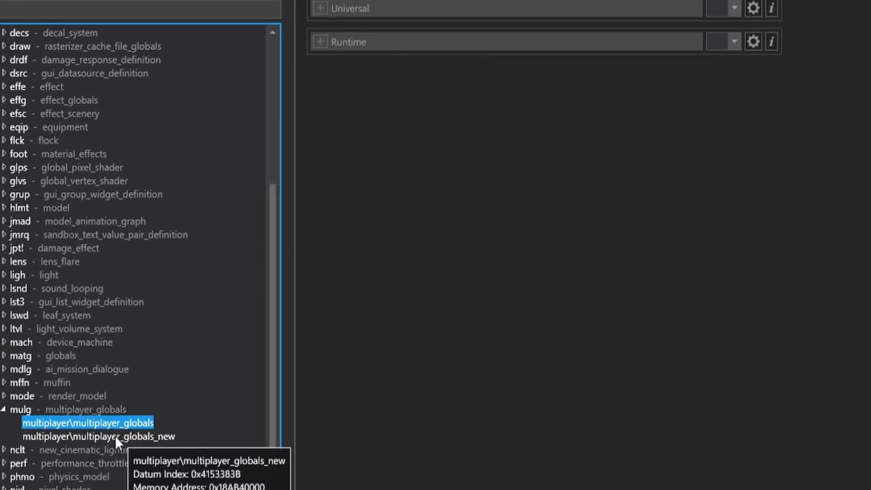
{"action": "left_click", "coordinate": [119, 438]}
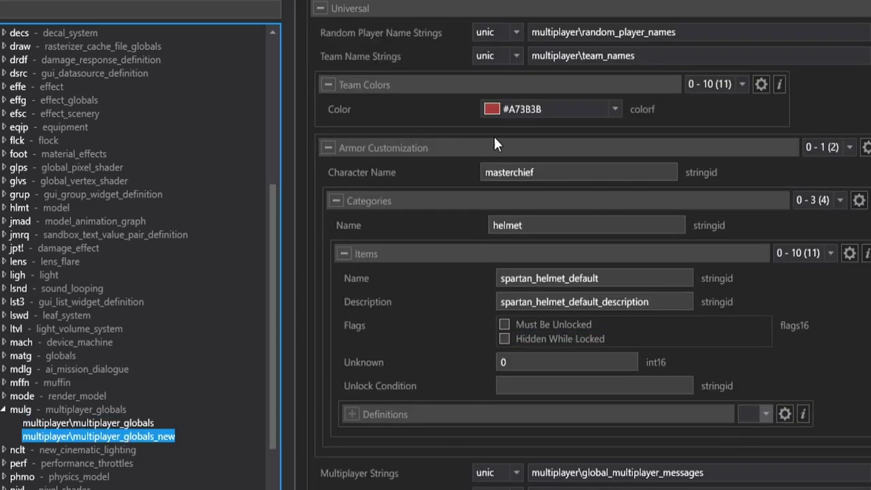
{"action": "scroll", "coordinate": [322, 331], "scroll_direction": "down", "scroll_amount": 5}
Filter 030_outskirts.map's tags by matg and open the globals\globals tag.
{"action": "left_click", "coordinate": [53, 10]}
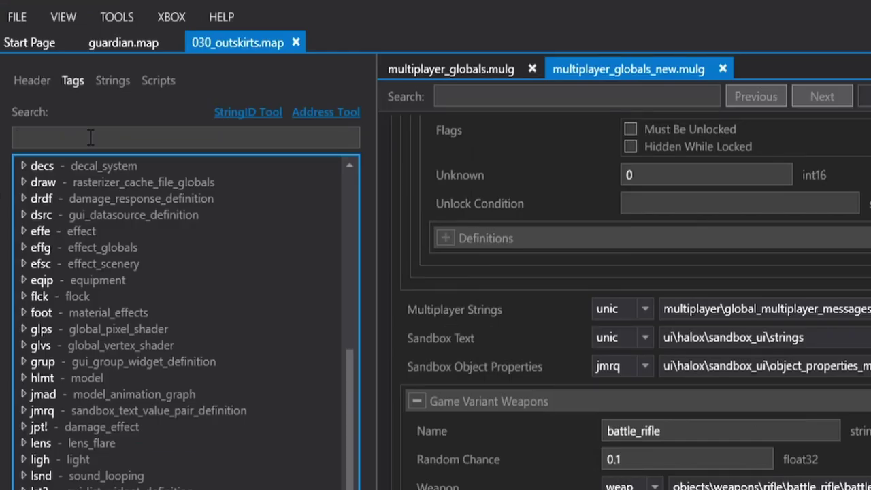
{"action": "type", "text": "matg"}
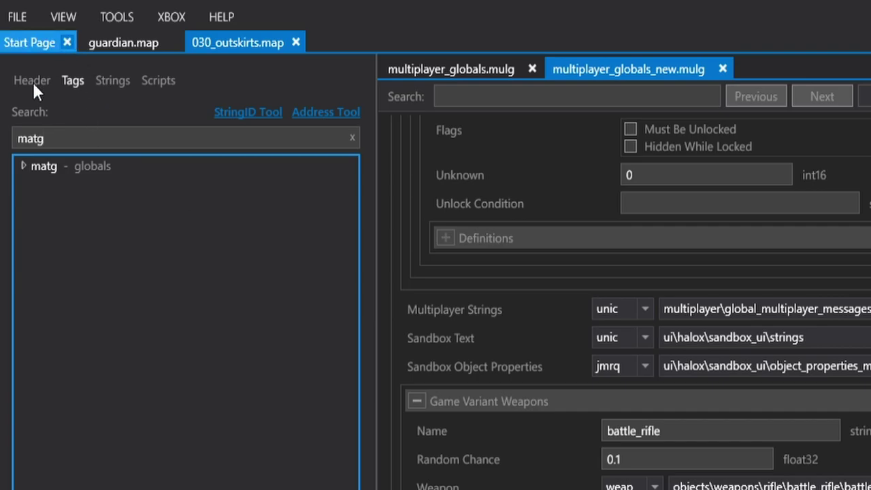
{"action": "left_click", "coordinate": [23, 165]}
{"action": "double_click", "coordinate": [59, 181]}
Search the globals tag's fields for multiplayer and go to the Multiplayer UI Globals entry.
{"action": "left_click", "coordinate": [512, 96]}
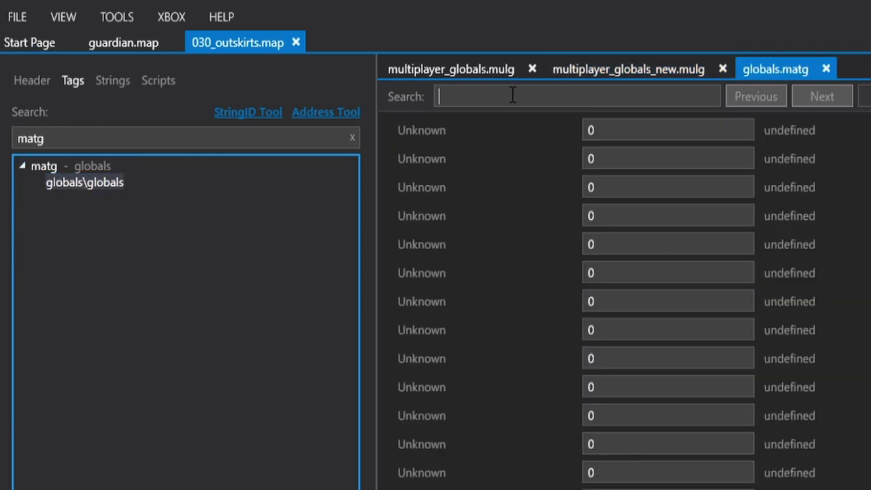
{"action": "type", "text": "multiplayer"}
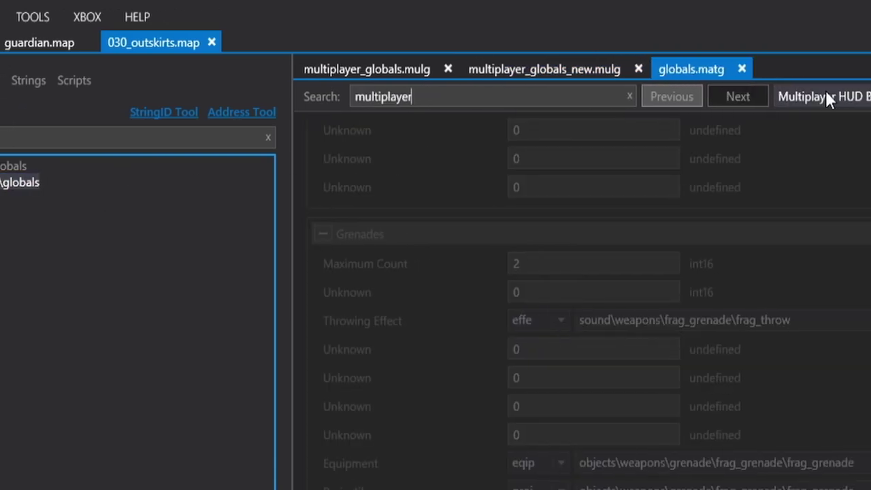
{"action": "left_click", "coordinate": [865, 96]}
{"action": "left_click", "coordinate": [657, 152]}
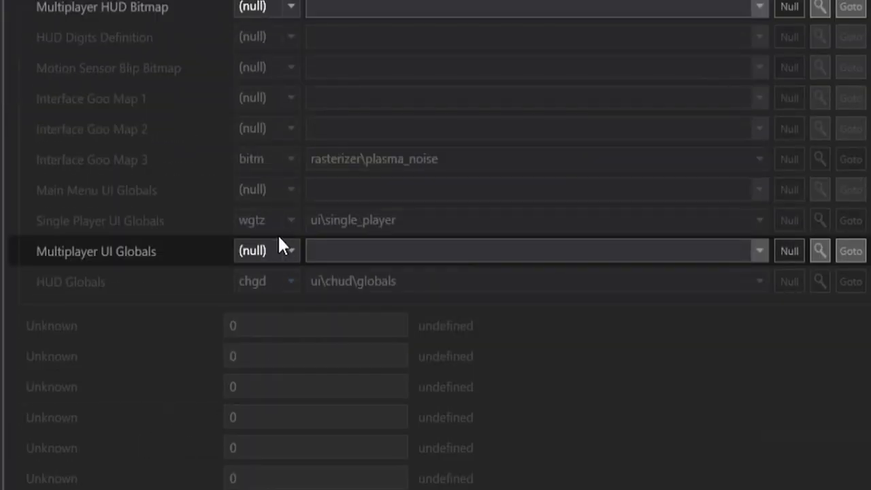
Set Multiplayer UI Globals to the wgtz tag ui\multiplayer and save the globals tag.
{"action": "left_click", "coordinate": [269, 258]}
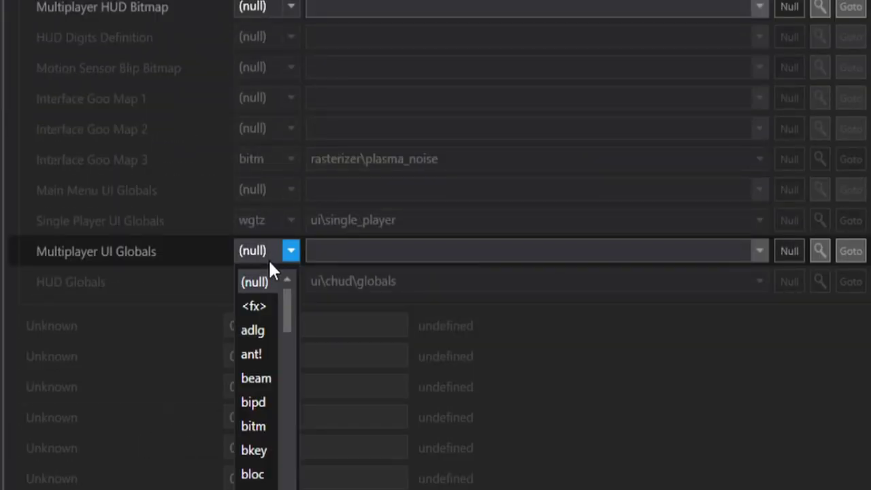
{"action": "scroll", "coordinate": [271, 357], "scroll_direction": "down", "scroll_amount": 10}
{"action": "scroll", "coordinate": [268, 379], "scroll_direction": "down", "scroll_amount": 15}
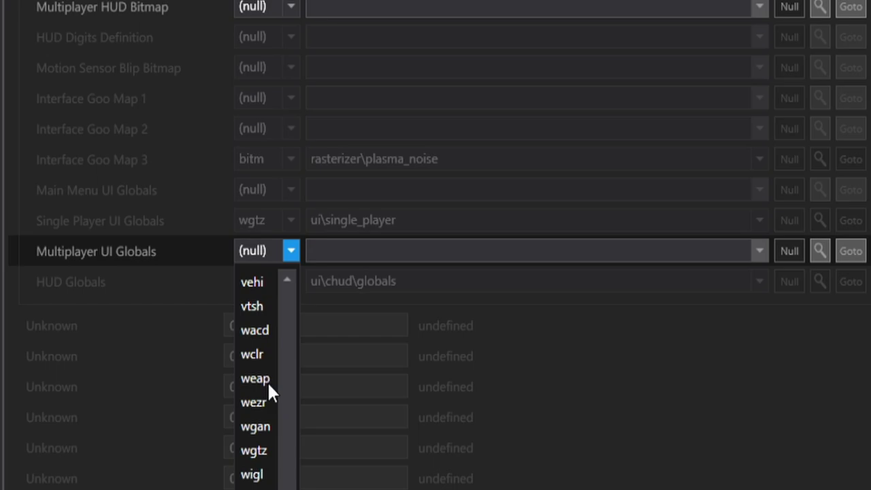
{"action": "left_click", "coordinate": [262, 450]}
{"action": "left_click", "coordinate": [341, 258]}
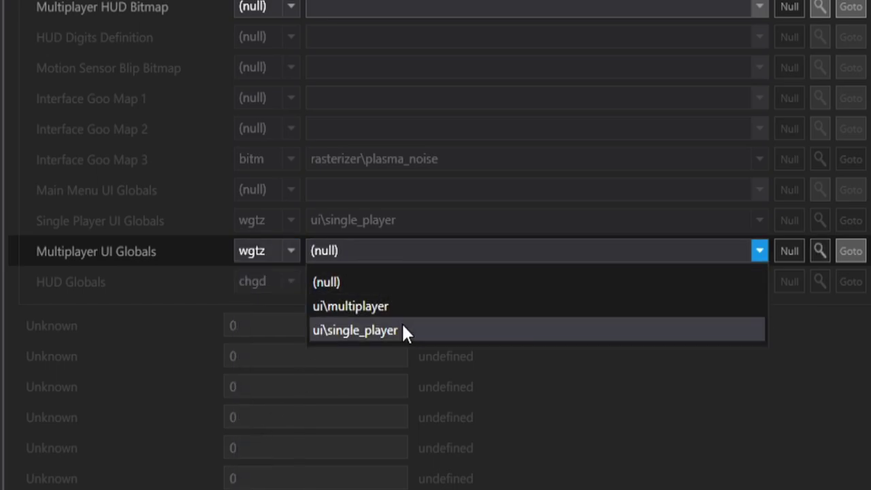
{"action": "left_click", "coordinate": [372, 304]}
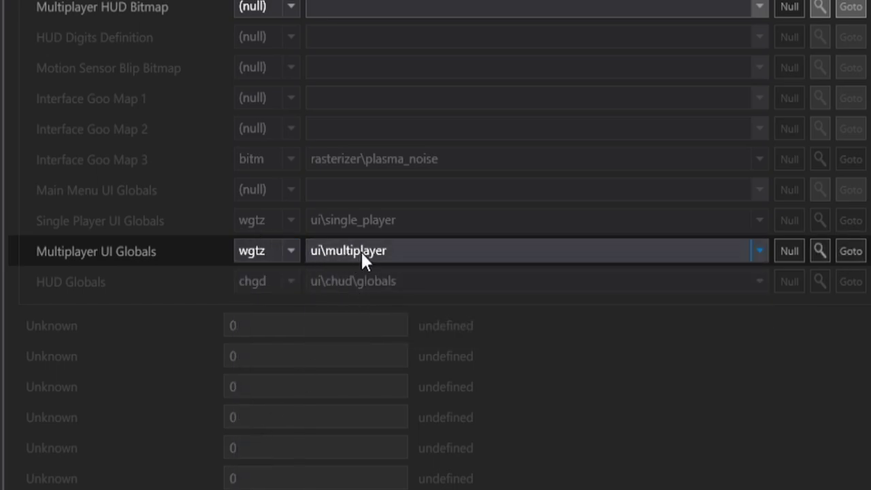
{"action": "left_click", "coordinate": [198, 462]}
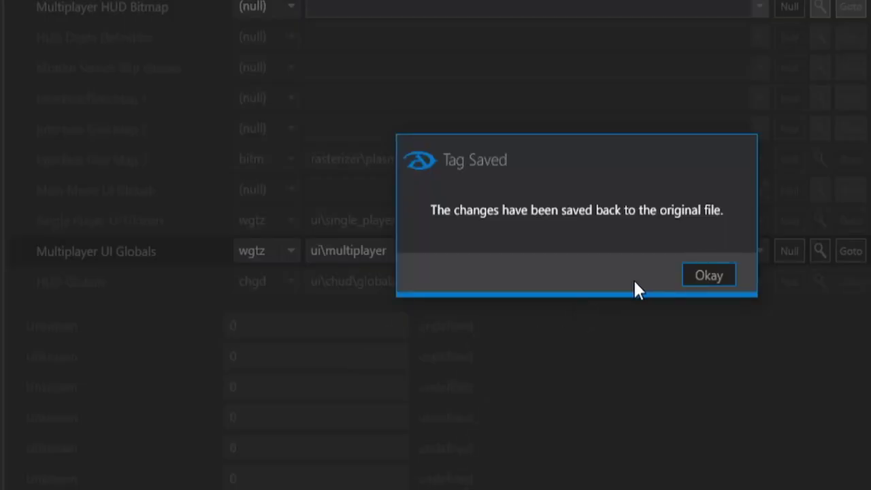
{"action": "left_click", "coordinate": [707, 275]}
Go to the Multiplayer Globals entry, set its mulg reference to multiplayer\multiplayer_globals_new and save the tag.
{"action": "left_click", "coordinate": [437, 51]}
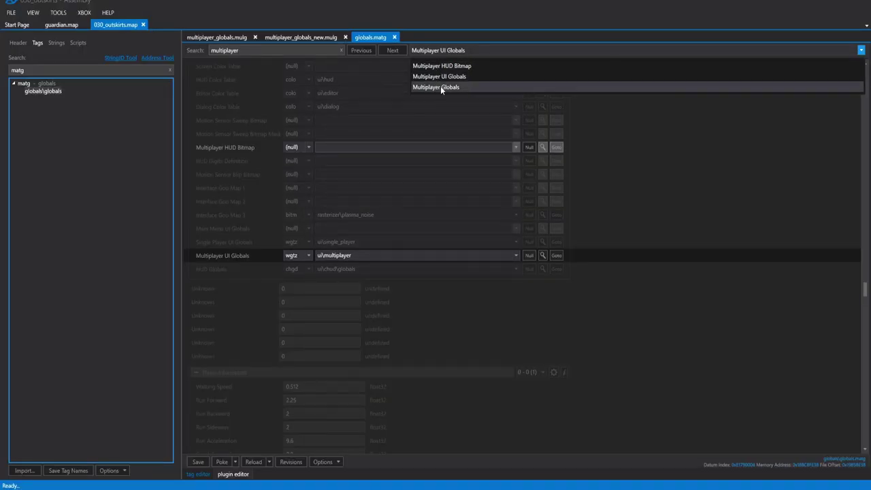
{"action": "left_click", "coordinate": [440, 87]}
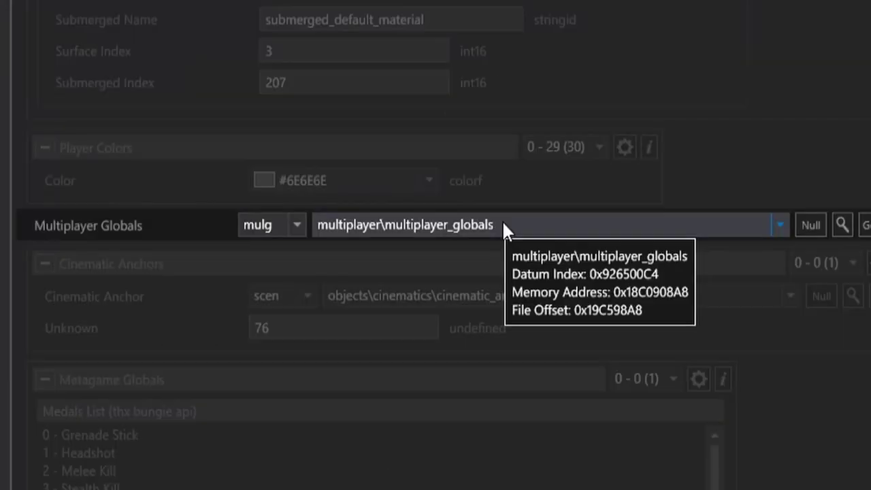
{"action": "left_click", "coordinate": [394, 185]}
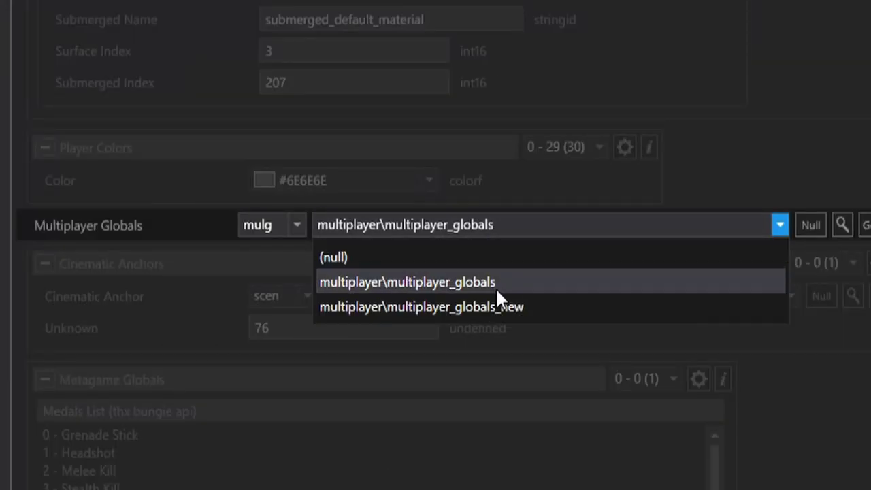
{"action": "left_click", "coordinate": [495, 307]}
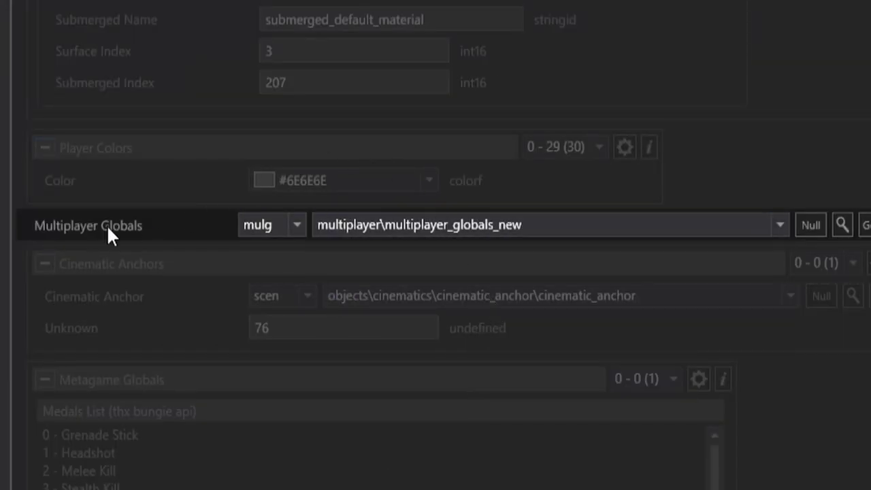
{"action": "key", "text": "ctrl+s"}
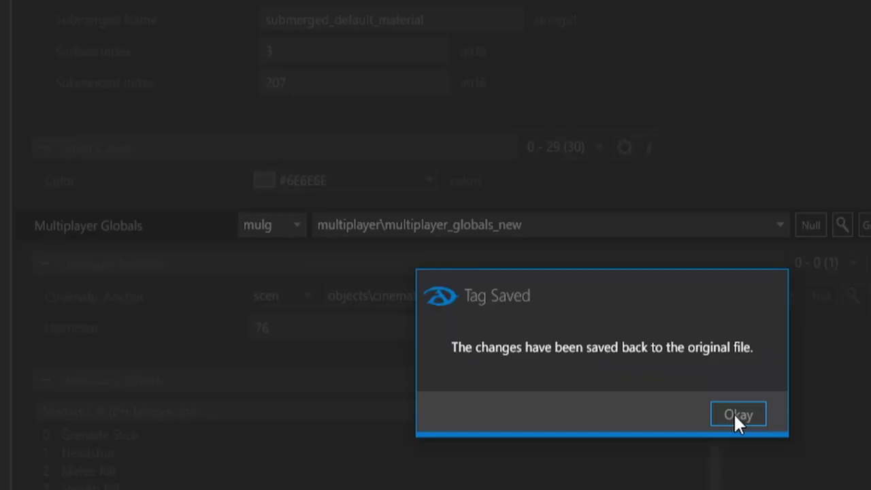
{"action": "left_click", "coordinate": [734, 414]}
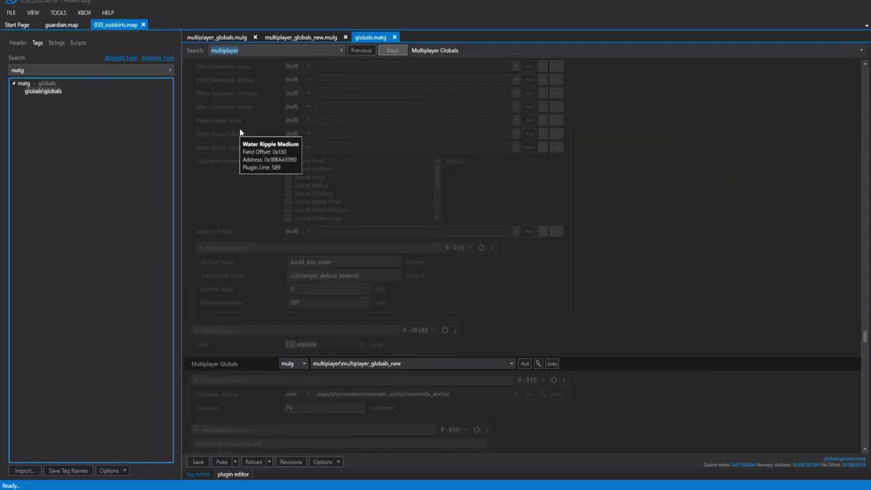
Search the globals tag's fields for player rep and examine Player Representation elements 0 to 2.
{"action": "type", "text": "pl"}
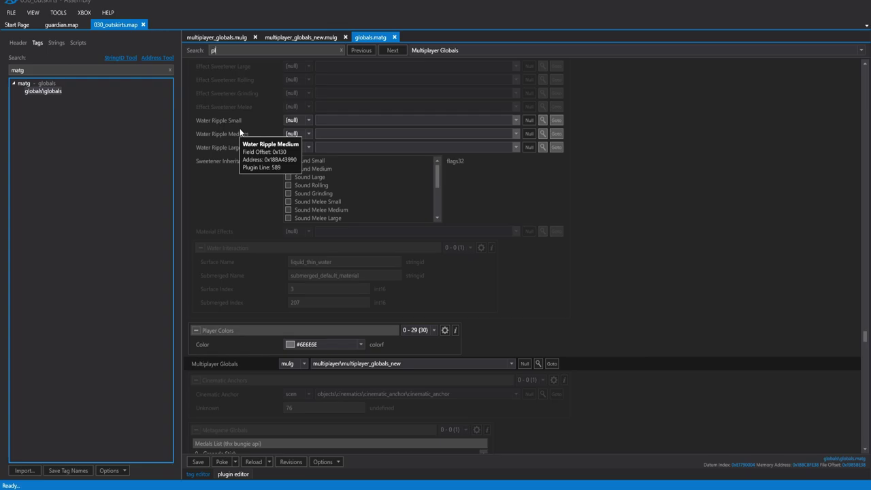
{"action": "type", "text": "ayer rep"}
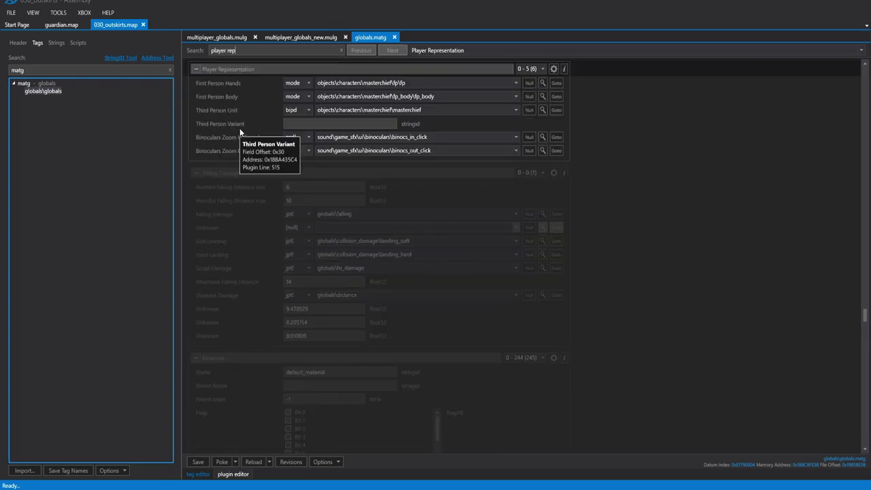
{"action": "left_click", "coordinate": [542, 69]}
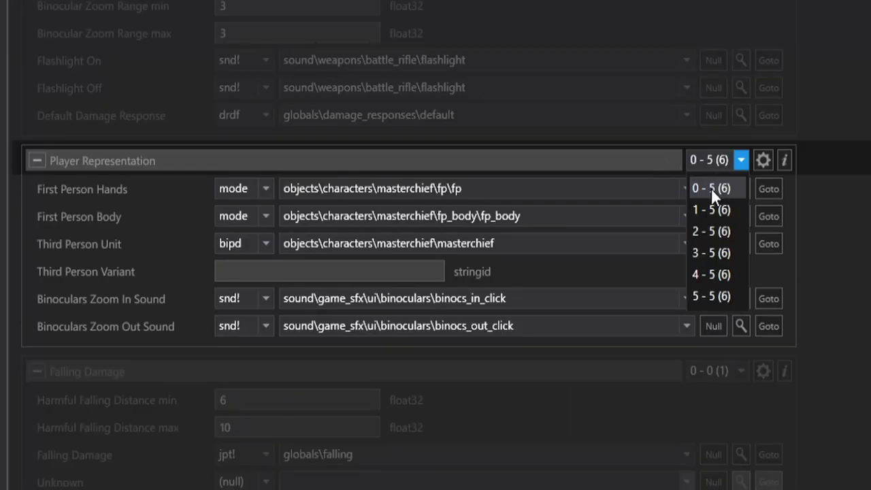
{"action": "left_click", "coordinate": [711, 189]}
{"action": "scroll", "coordinate": [710, 158], "scroll_direction": "down", "scroll_amount": 1}
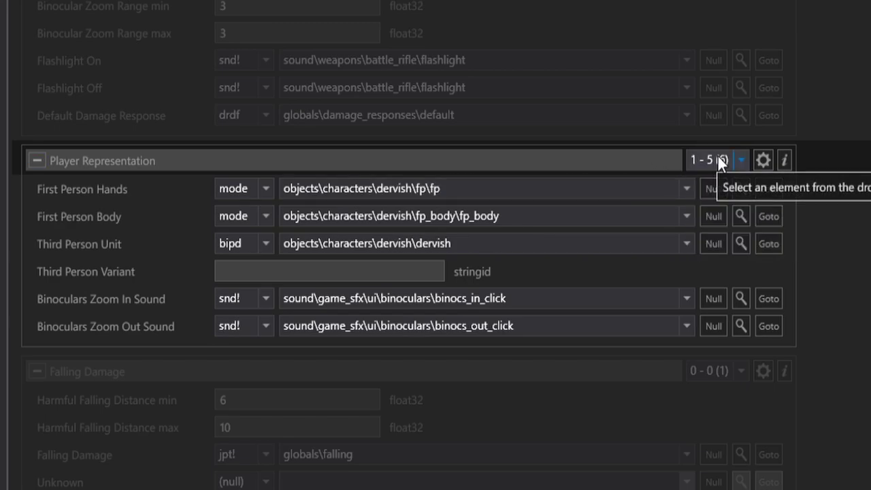
{"action": "scroll", "coordinate": [718, 158], "scroll_direction": "down", "scroll_amount": 1}
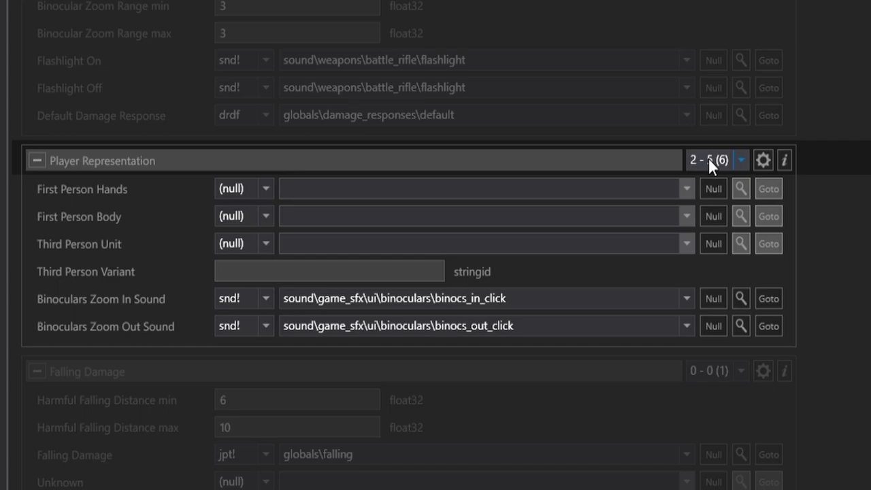
{"action": "scroll", "coordinate": [708, 157], "scroll_direction": "up", "scroll_amount": 2}
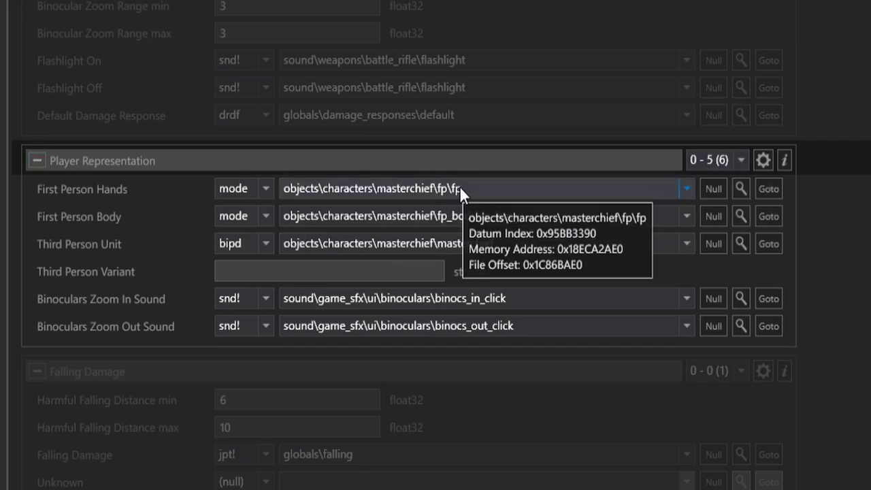
In Player Representation element 2, set the First Person Hands and First Person Body classes to mode and the Third Person Unit class to bipd.
{"action": "scroll", "coordinate": [716, 163], "scroll_direction": "down", "scroll_amount": 2}
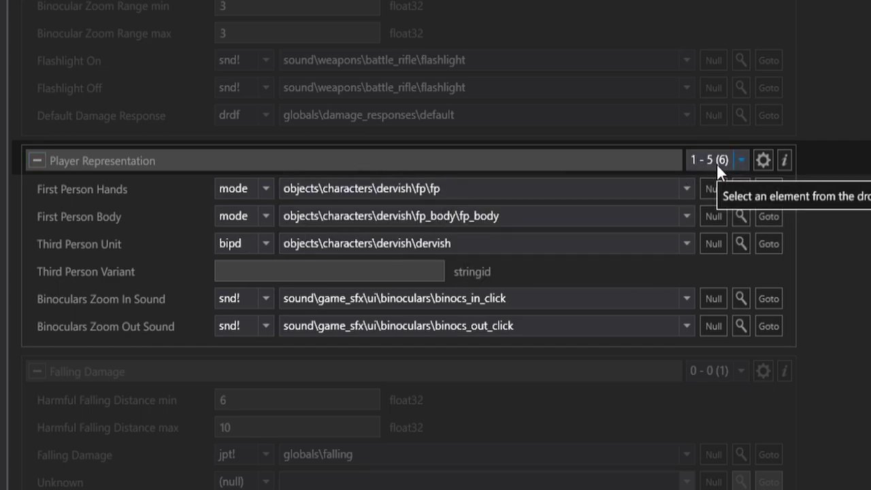
{"action": "left_click", "coordinate": [224, 188]}
{"action": "scroll", "coordinate": [241, 408], "scroll_direction": "down", "scroll_amount": 12}
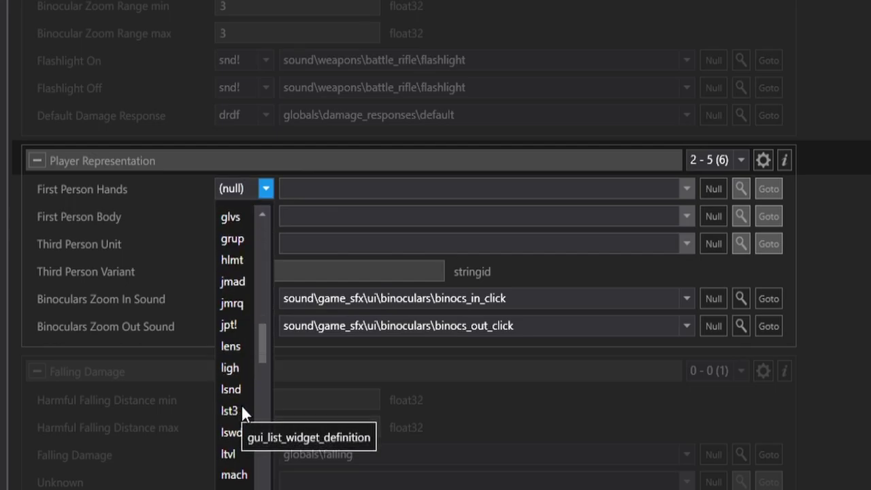
{"action": "scroll", "coordinate": [241, 404], "scroll_direction": "down", "scroll_amount": 2}
{"action": "left_click", "coordinate": [237, 429]}
{"action": "left_click", "coordinate": [247, 216]}
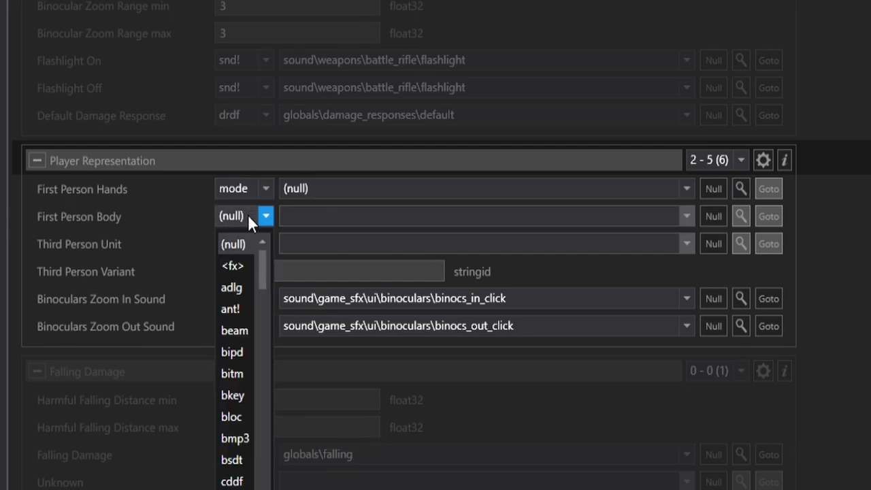
{"action": "scroll", "coordinate": [232, 381], "scroll_direction": "down", "scroll_amount": 12}
{"action": "left_click", "coordinate": [237, 430]}
{"action": "left_click", "coordinate": [247, 243]}
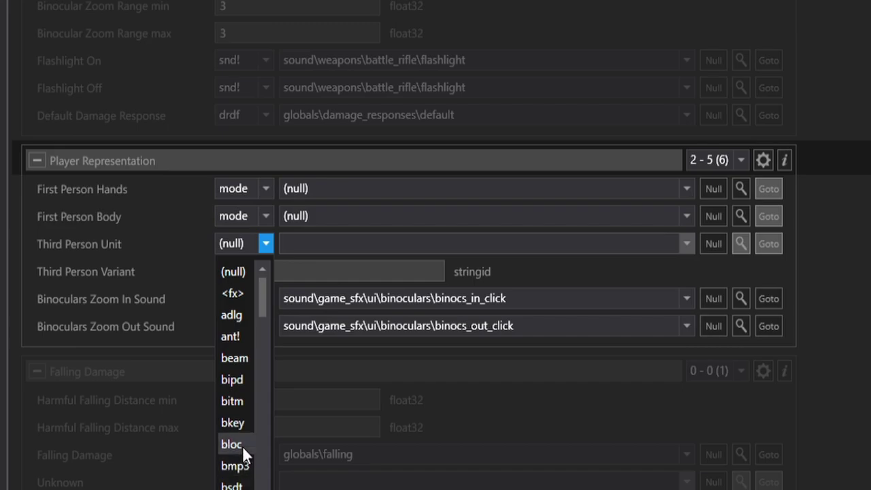
{"action": "left_click", "coordinate": [238, 378]}
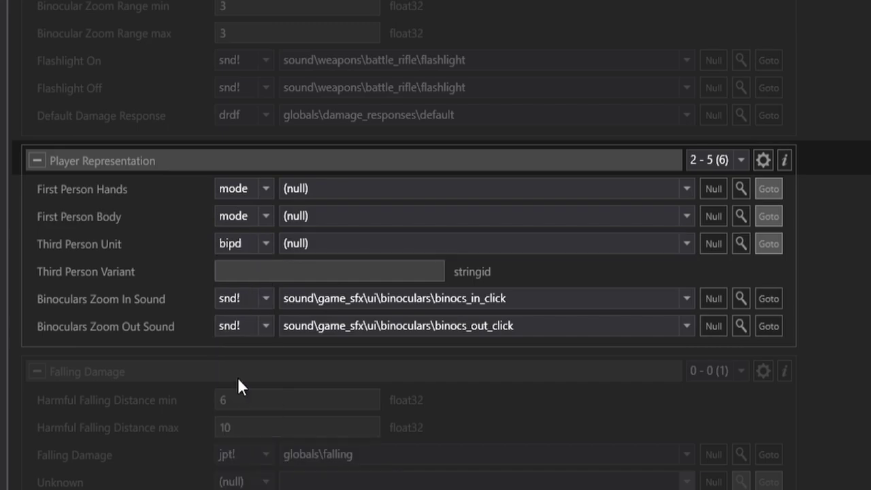
Point element 2's hands to masterchief\fp\fp, body to masterchief\fp_body\fp_body and third-person unit to masterchief\masterchief, all under objects\characters.
{"action": "left_click", "coordinate": [331, 194]}
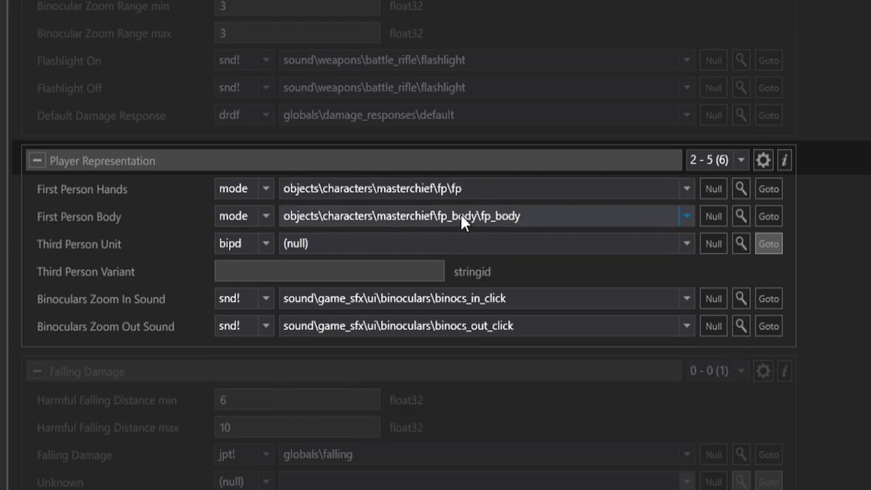
{"action": "left_click", "coordinate": [454, 242]}
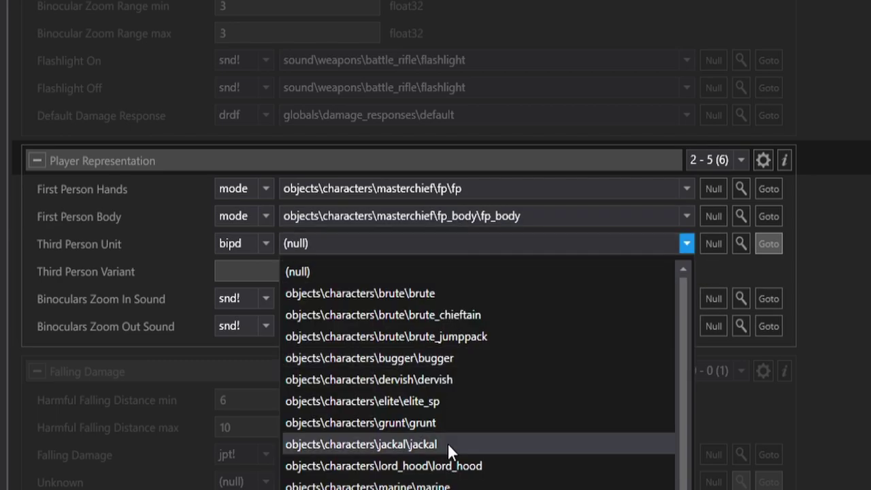
{"action": "scroll", "coordinate": [447, 443], "scroll_direction": "down", "scroll_amount": 1}
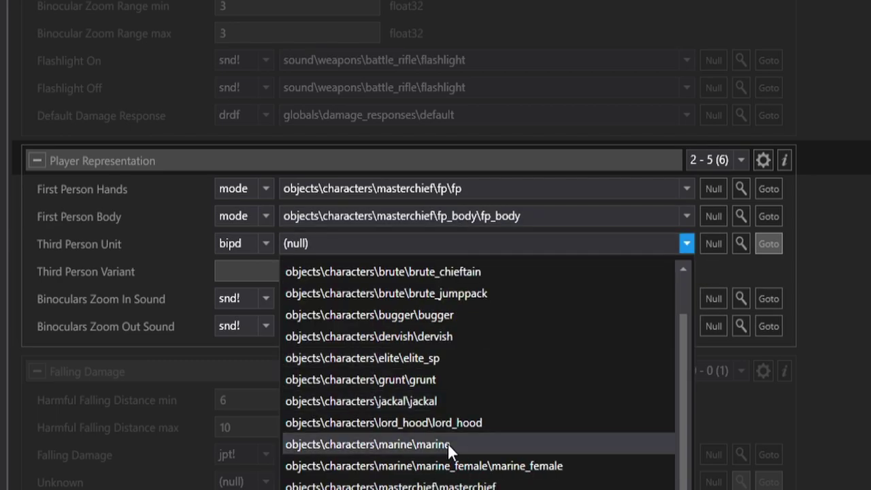
{"action": "left_click", "coordinate": [478, 486]}
Compare the references in Player Representation elements 0 and 2.
{"action": "left_click", "coordinate": [691, 160]}
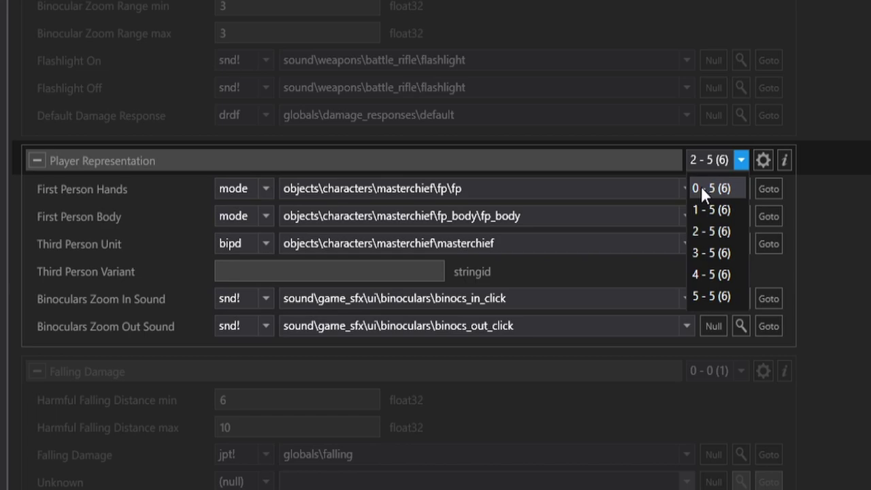
{"action": "left_click", "coordinate": [701, 186]}
{"action": "left_click", "coordinate": [707, 166]}
{"action": "left_click", "coordinate": [705, 221]}
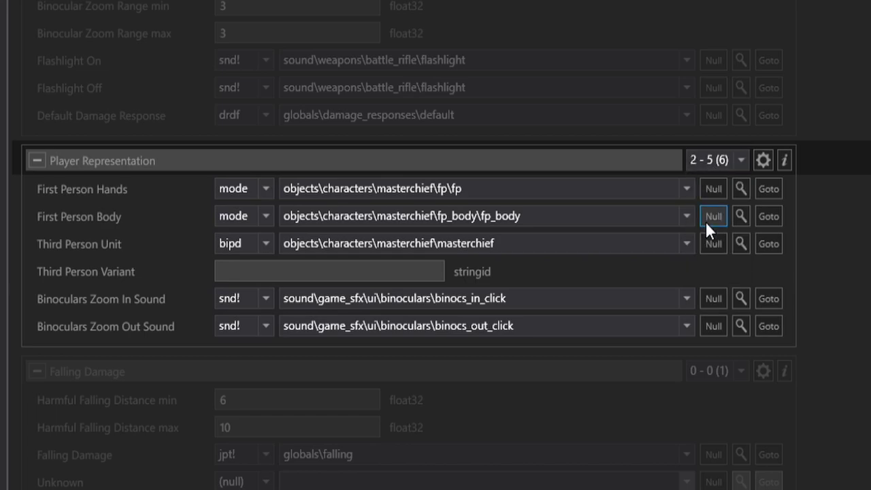
Fill Player Representation element 3 with dervish\fp\fp, dervish\fp_body\fp_body and the bipd dervish\dervish, check it against element 1 and save the globals tag.
{"action": "scroll", "coordinate": [703, 159], "scroll_direction": "down", "scroll_amount": 1}
{"action": "left_click", "coordinate": [260, 189]}
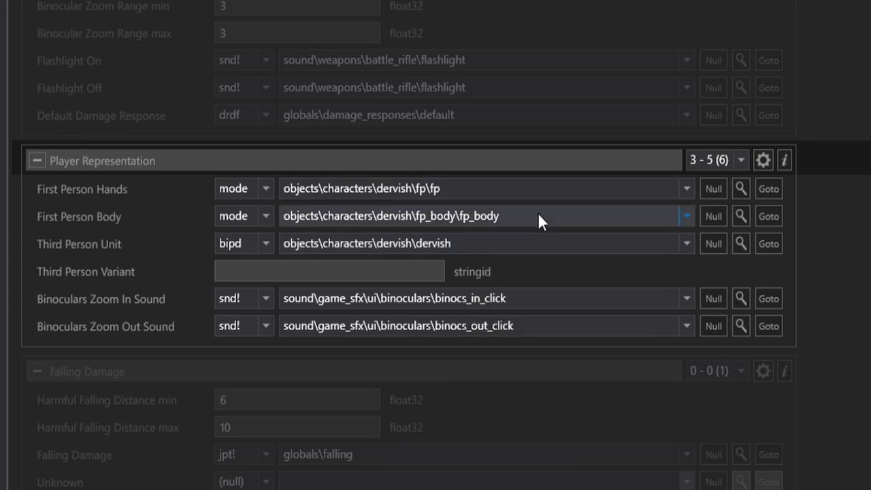
{"action": "left_click", "coordinate": [711, 160]}
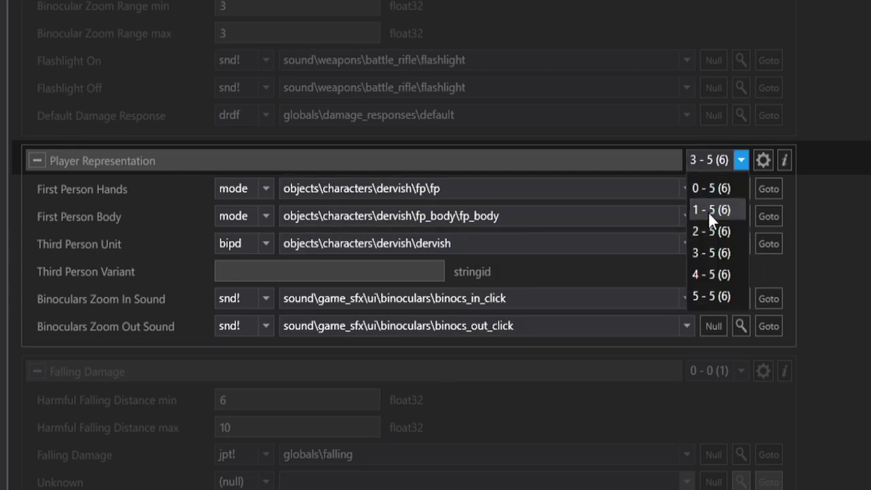
{"action": "left_click", "coordinate": [708, 211]}
{"action": "left_click", "coordinate": [720, 161]}
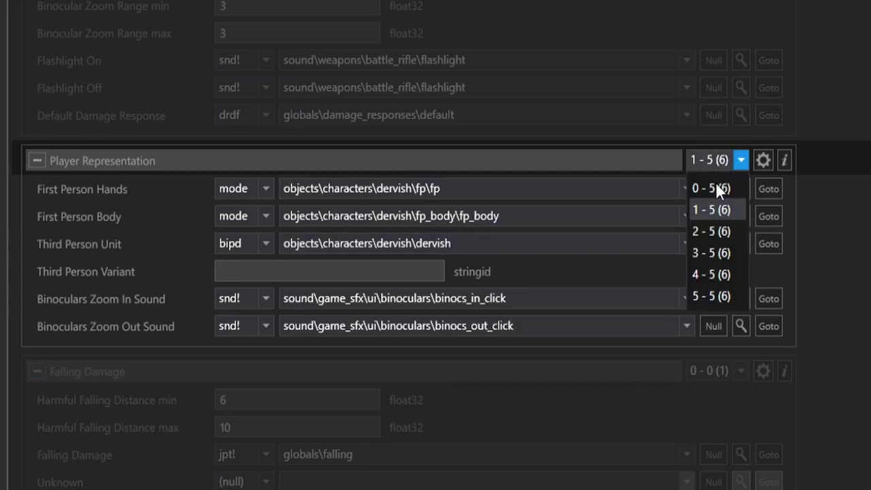
{"action": "left_click", "coordinate": [708, 253]}
{"action": "key", "text": "ctrl+s"}
{"action": "left_click", "coordinate": [636, 302]}
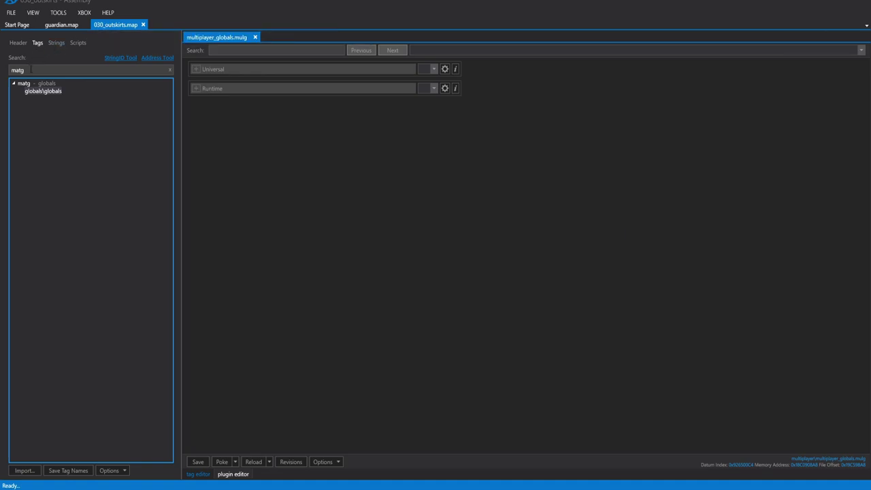
Filter the map's tags by scn, open the levels\solo\030_outskirts\030_outskirts scenario tag and go to its Crates block.
{"action": "key", "text": "BackSpace"}
{"action": "key", "text": "BackSpace"}
{"action": "key", "text": "BackSpace"}
{"action": "key", "text": "BackSpace"}
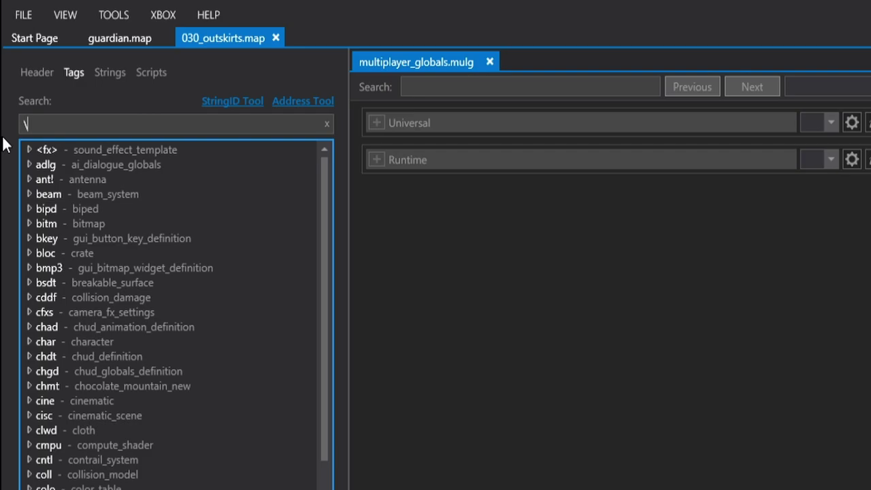
{"action": "type", "text": "scn"}
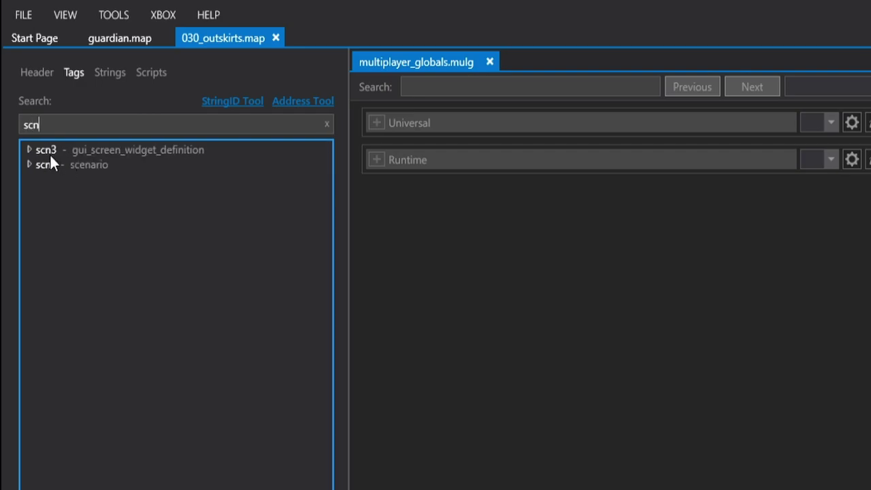
{"action": "left_click", "coordinate": [28, 165]}
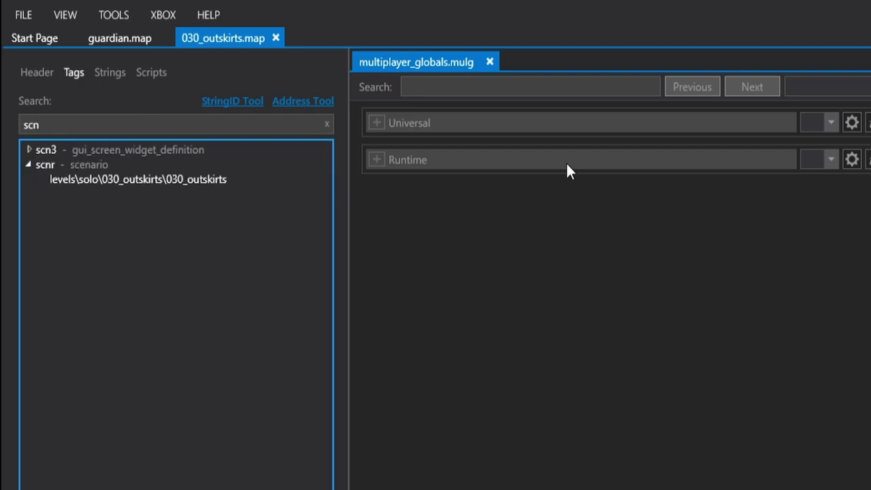
{"action": "scroll", "coordinate": [488, 176], "scroll_direction": "down", "scroll_amount": 10}
{"action": "left_click", "coordinate": [468, 87]}
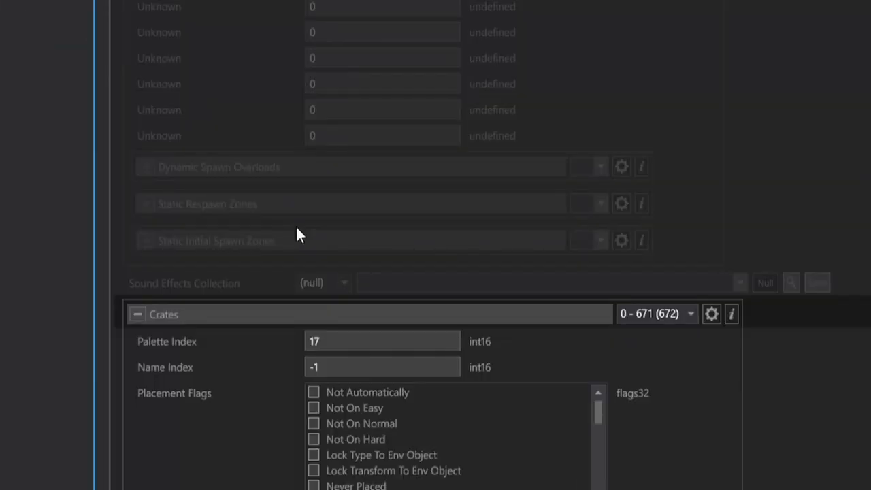
Set the element count of the scenario's Crates block to 0 and save the tag.
{"action": "scroll", "coordinate": [297, 232], "scroll_direction": "down", "scroll_amount": 2}
{"action": "scroll", "coordinate": [742, 71], "scroll_direction": "down", "scroll_amount": 1}
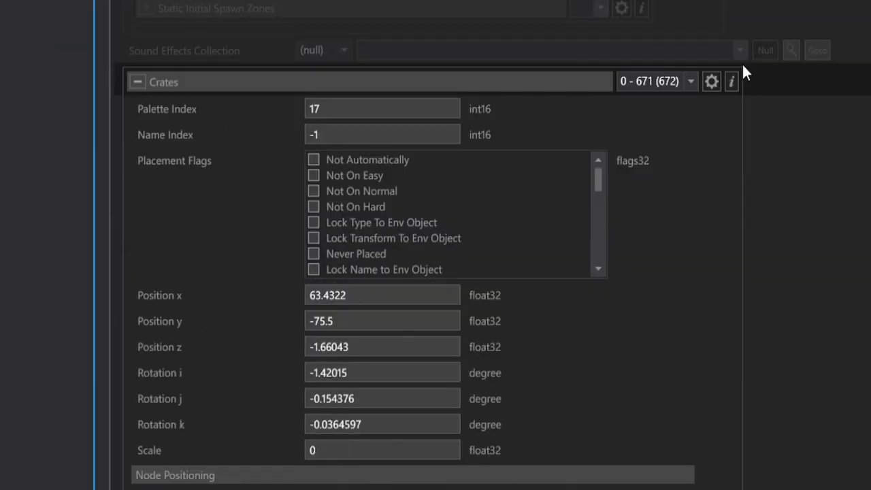
{"action": "left_click", "coordinate": [732, 81]}
{"action": "left_click_drag", "start_coordinate": [229, 111], "coordinate": [148, 108]}
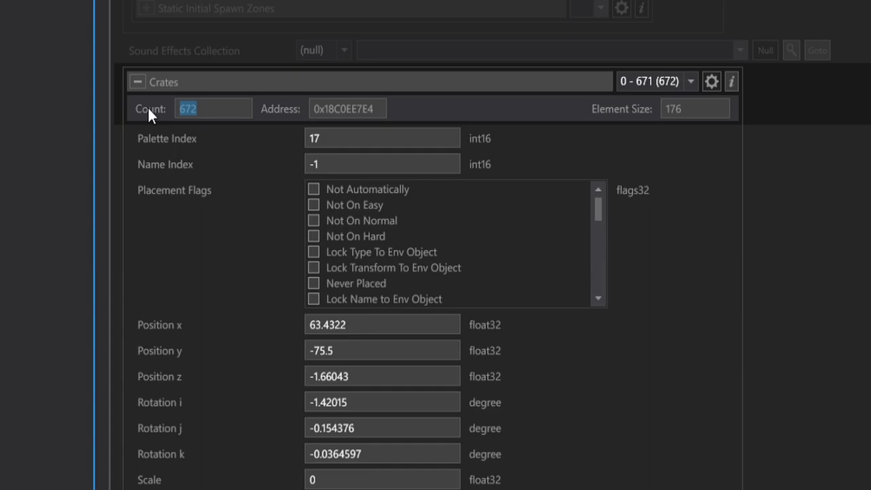
{"action": "type", "text": "0"}
{"action": "key", "text": "Return"}
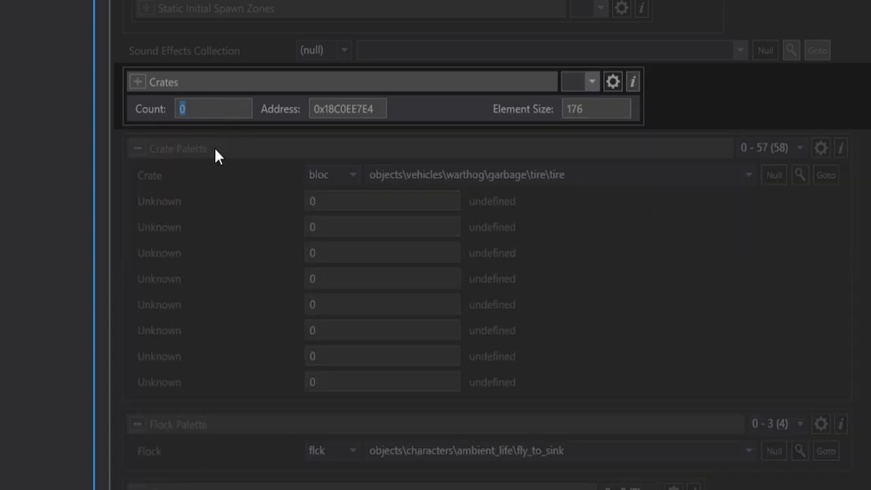
{"action": "key", "text": "ctrl+s"}
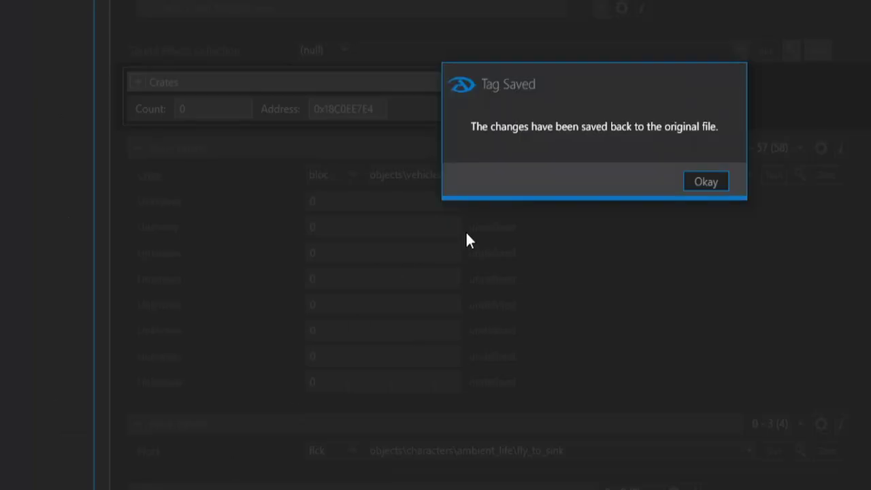
{"action": "left_click", "coordinate": [698, 181]}
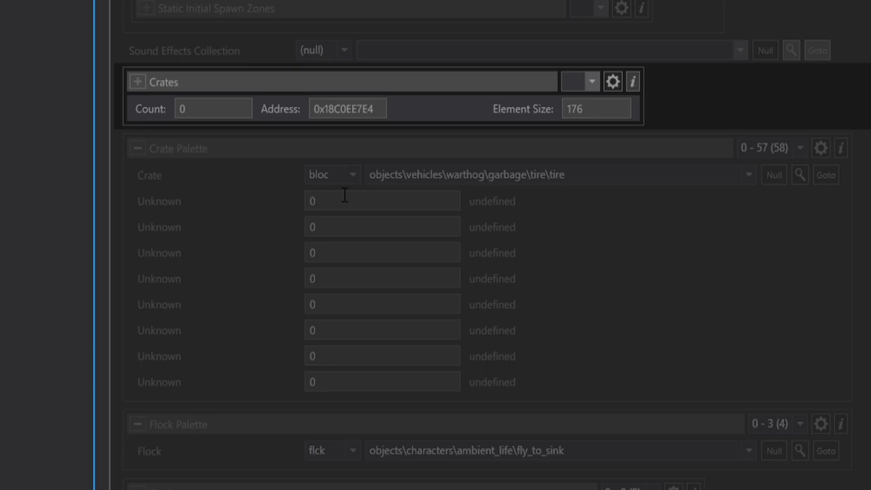
{"action": "left_click_drag", "start_coordinate": [202, 103], "coordinate": [127, 109]}
{"action": "scroll", "coordinate": [212, 68], "scroll_direction": "down", "scroll_amount": 4}
{"action": "key", "text": "ctrl+s"}
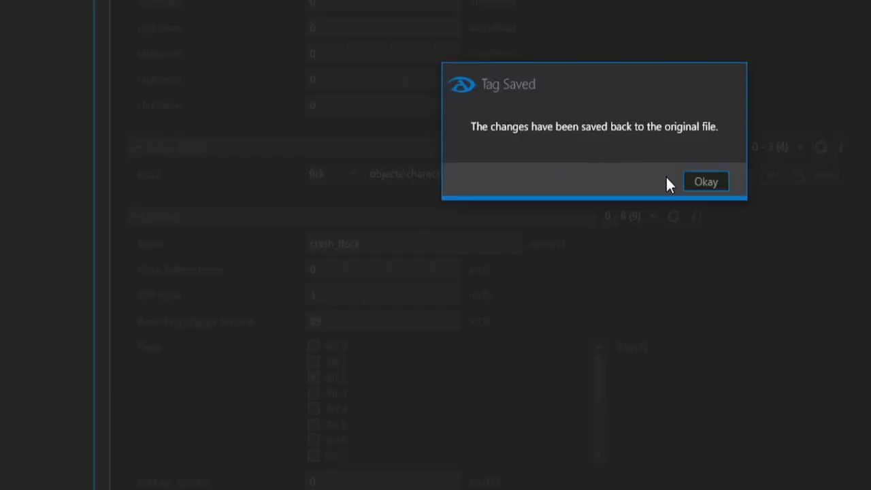
{"action": "left_click", "coordinate": [700, 181]}
Clear the field search and set the scenario's Map Type to Multiplayer and its Campaign ID to 0.
{"action": "left_click_drag", "start_coordinate": [864, 392], "coordinate": [865, 171]}
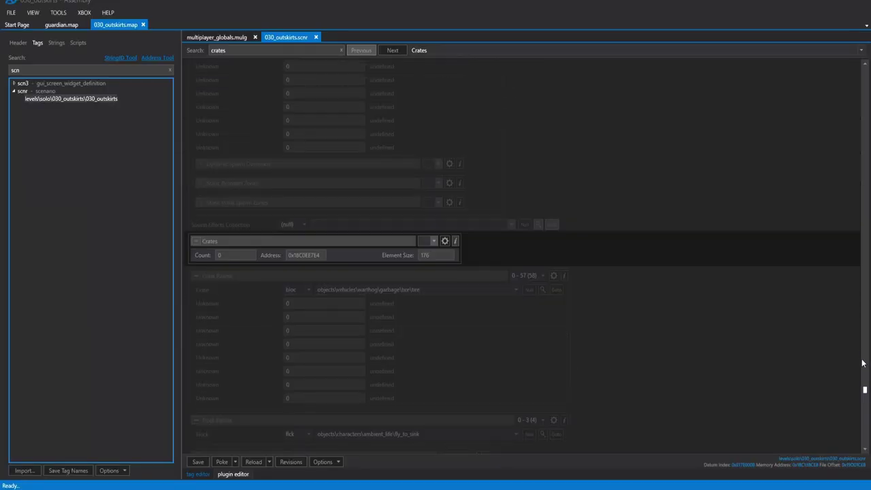
{"action": "scroll", "coordinate": [865, 170], "scroll_direction": "up", "scroll_amount": 10}
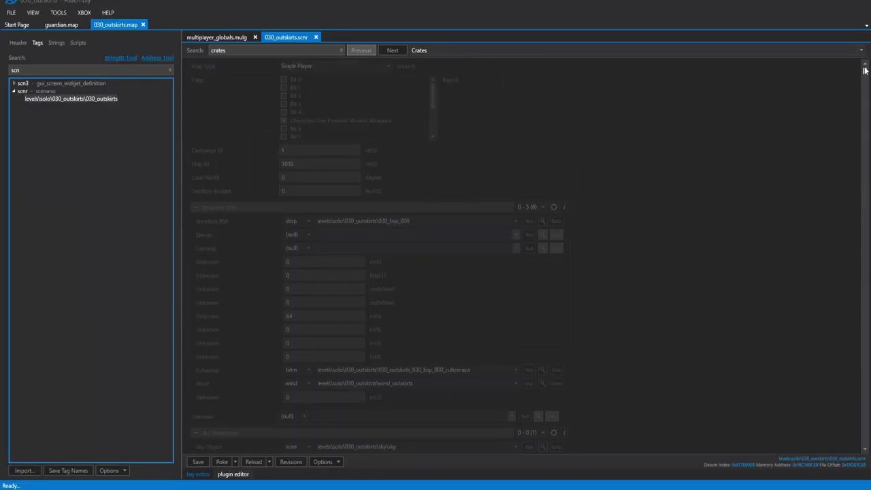
{"action": "double_click", "coordinate": [218, 50]}
{"action": "key", "text": "BackSpace"}
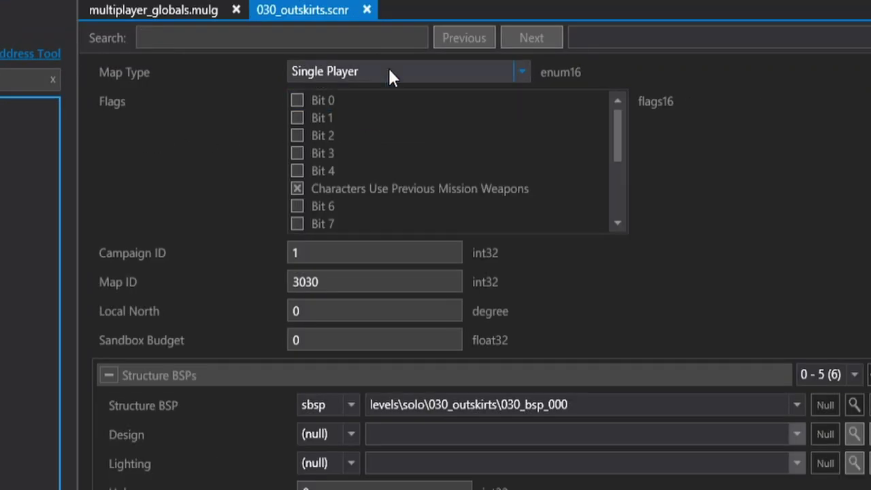
{"action": "left_click", "coordinate": [389, 70]}
{"action": "left_click", "coordinate": [324, 127]}
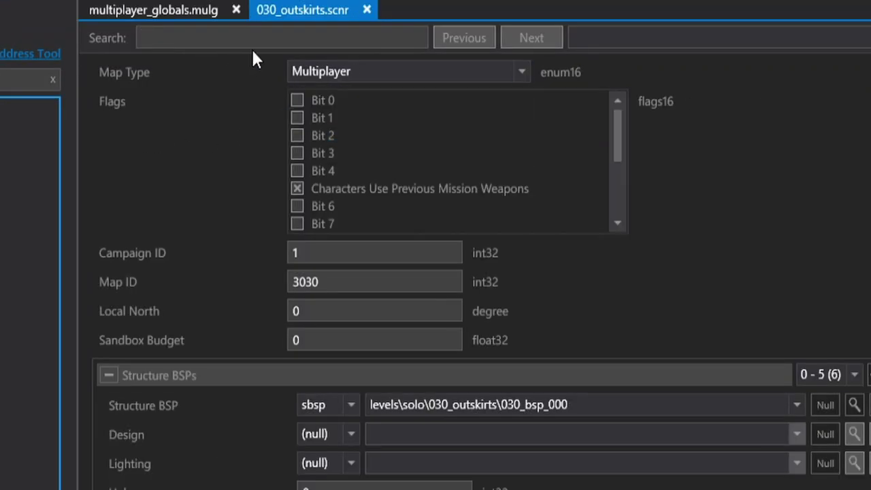
{"action": "left_click_drag", "start_coordinate": [308, 255], "coordinate": [242, 247]}
{"action": "type", "text": "0"}
{"action": "key", "text": "Tab"}
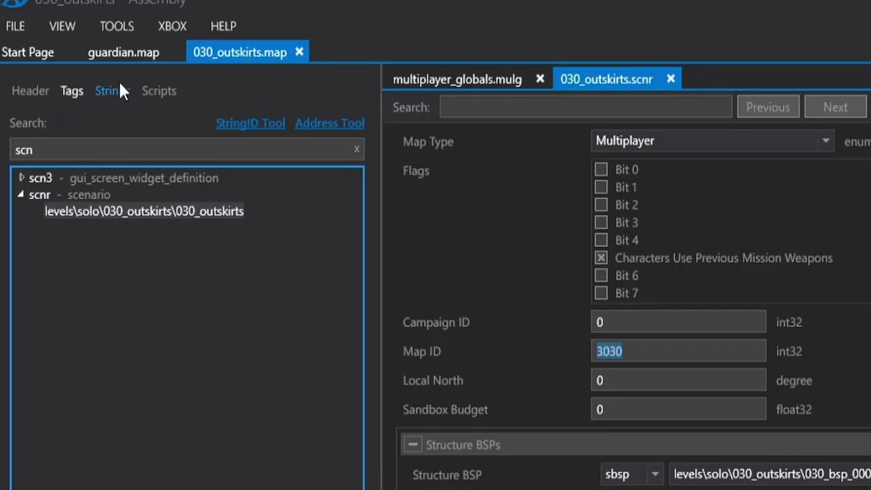
Switch to guardian.map and open its levels\multi\guardian\guardian scenario tag.
{"action": "left_click", "coordinate": [117, 61]}
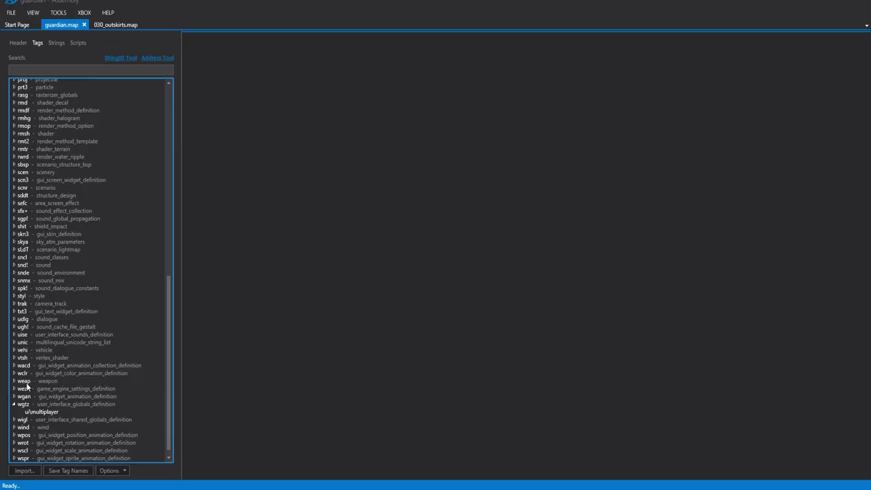
{"action": "left_click_drag", "start_coordinate": [170, 316], "coordinate": [170, 241]}
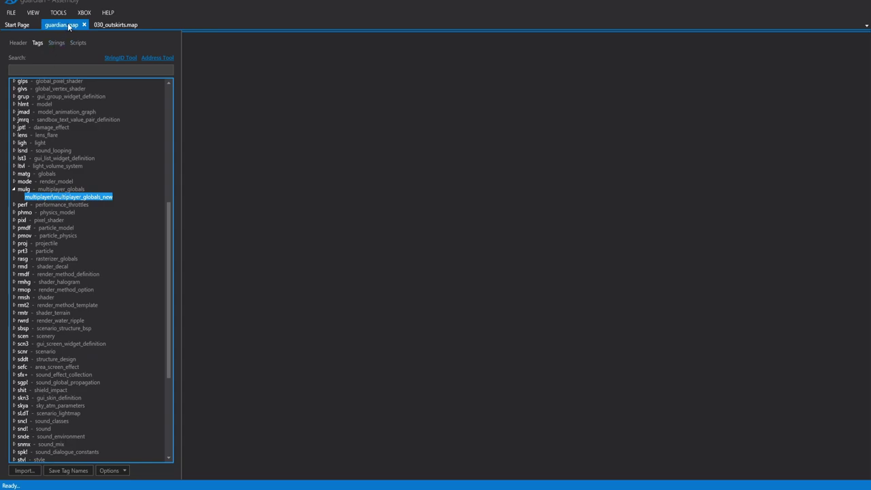
{"action": "left_click", "coordinate": [14, 353]}
{"action": "double_click", "coordinate": [50, 359]}
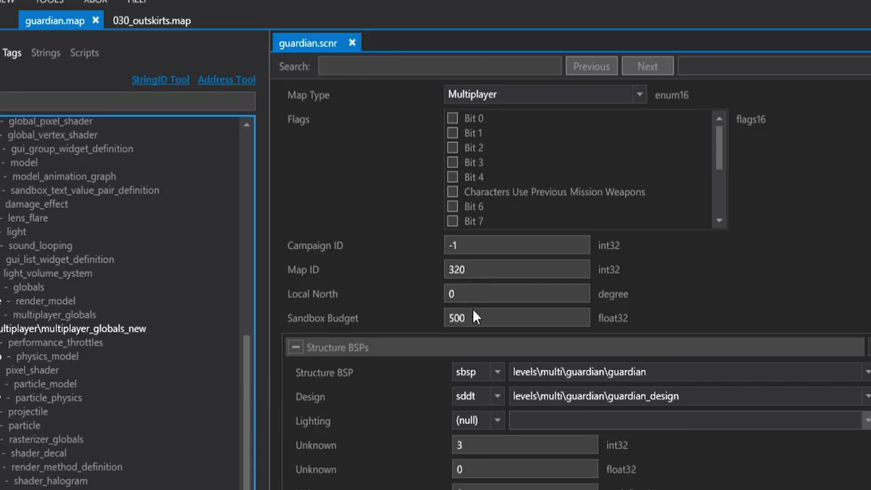
Copy guardian's Map ID 320 into the Map ID of the 030_outskirts scenario and save the tag.
{"action": "double_click", "coordinate": [469, 268]}
{"action": "key", "text": "ctrl+c"}
{"action": "left_click", "coordinate": [150, 20]}
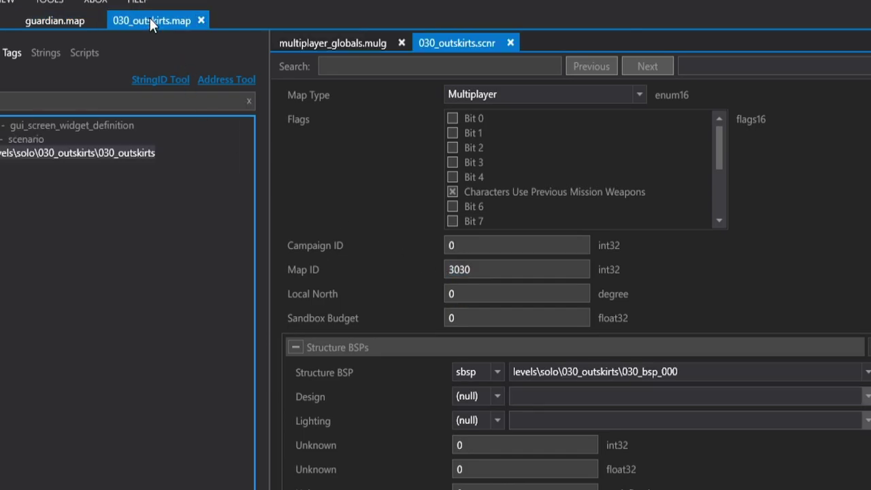
{"action": "double_click", "coordinate": [450, 269]}
{"action": "key", "text": "ctrl+v"}
{"action": "key", "text": "ctrl+s"}
{"action": "left_click", "coordinate": [826, 461]}
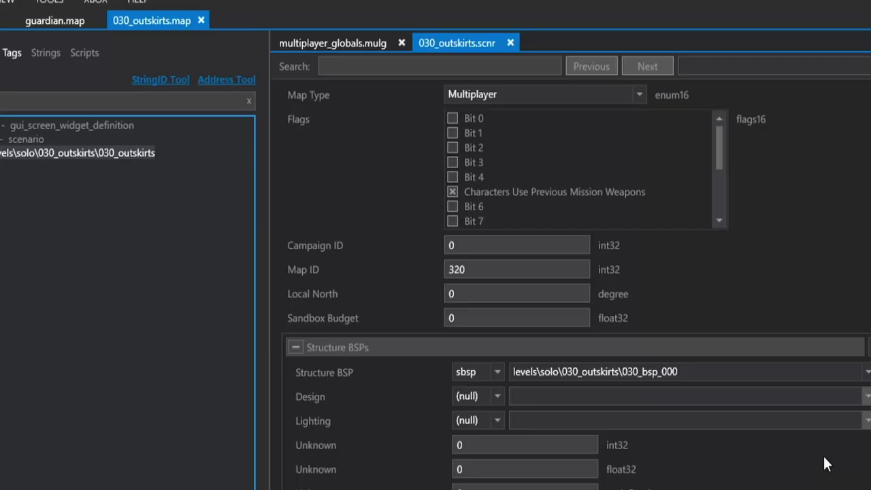
Set the 030_outskirts scenario's Sandbox Budget to 99999999.
{"action": "left_click_drag", "start_coordinate": [486, 270], "coordinate": [419, 275]}
{"action": "left_click", "coordinate": [486, 268]}
{"action": "double_click", "coordinate": [477, 316]}
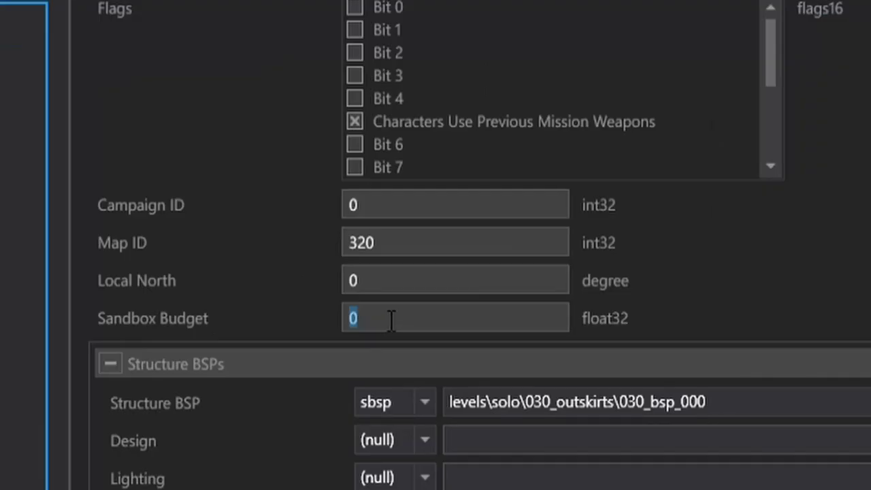
{"action": "type", "text": "99999999"}
{"action": "left_click", "coordinate": [404, 282]}
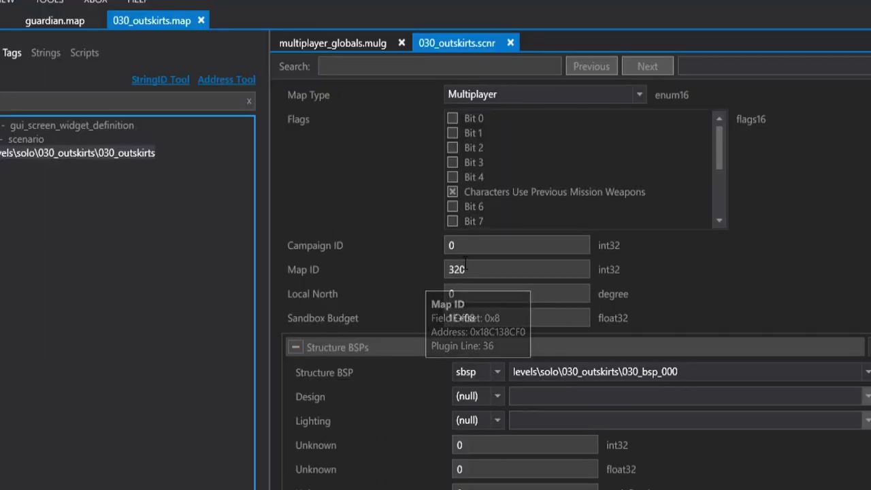
{"action": "left_click", "coordinate": [477, 246]}
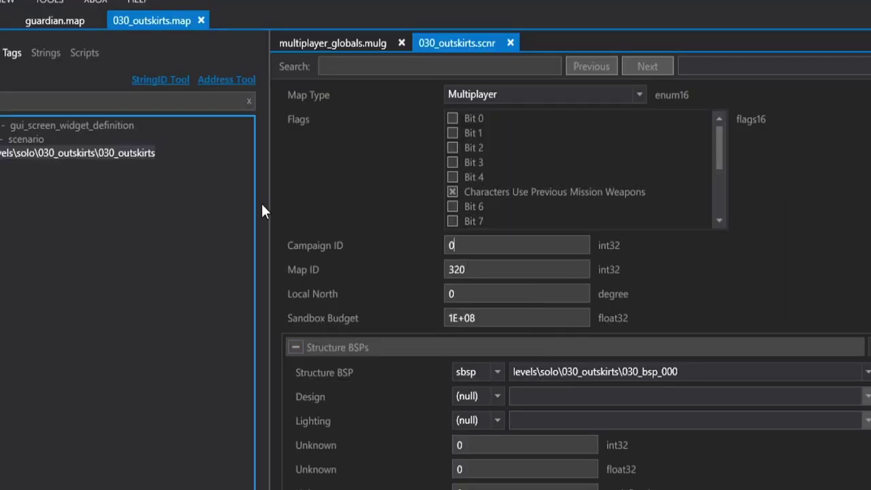
Extract the scenery tag objects\multi\spawning\respawn_point_invisible from guardian.map to a tag container named spawn.
{"action": "left_click", "coordinate": [34, 21]}
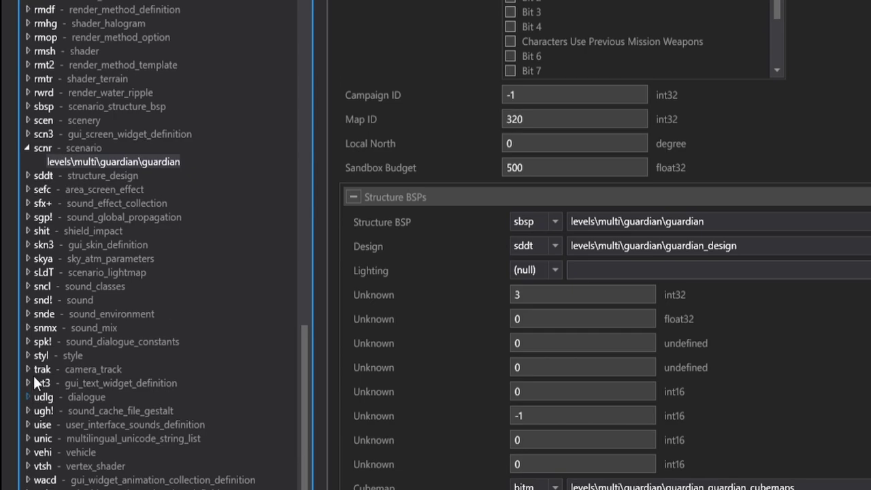
{"action": "left_click", "coordinate": [30, 119]}
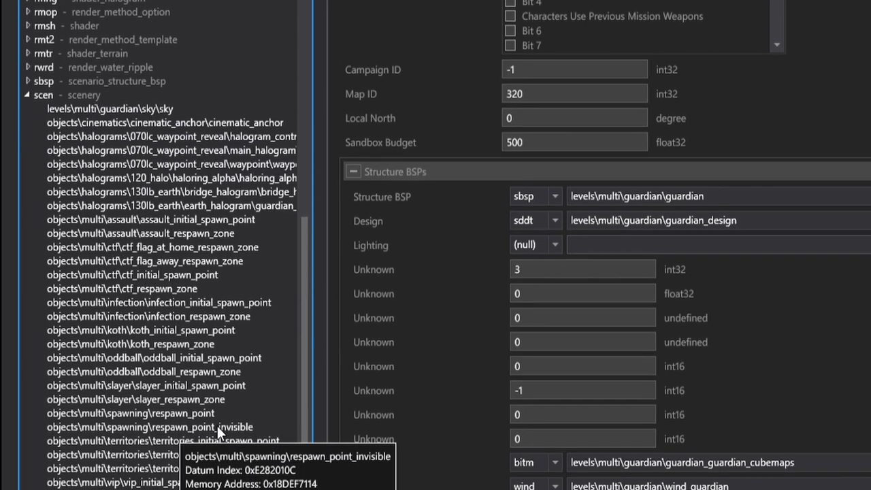
{"action": "right_click", "coordinate": [217, 451]}
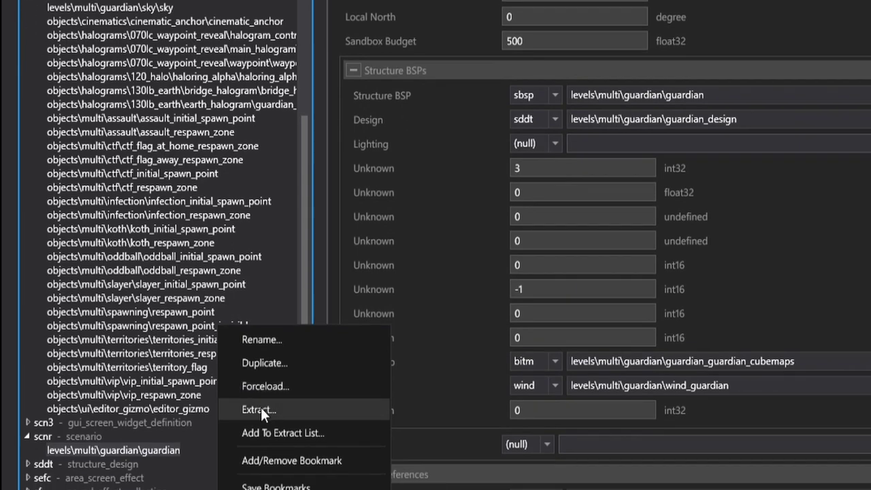
{"action": "left_click", "coordinate": [259, 421]}
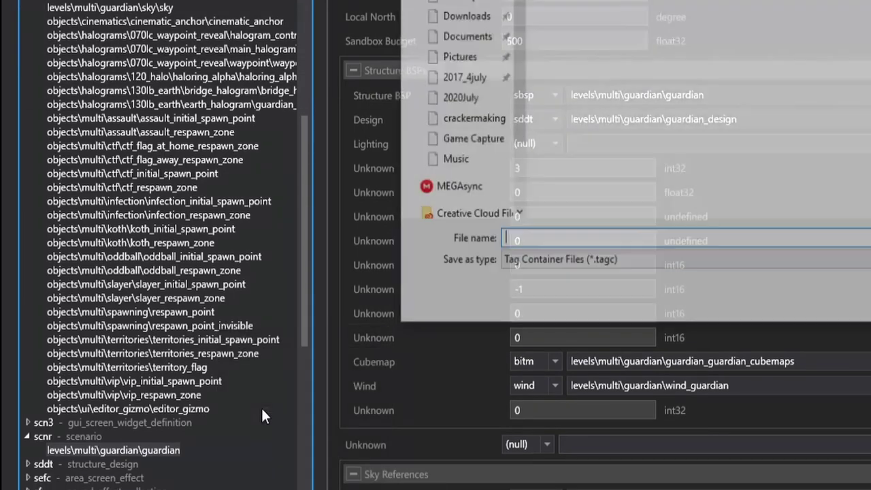
{"action": "type", "text": "spawn"}
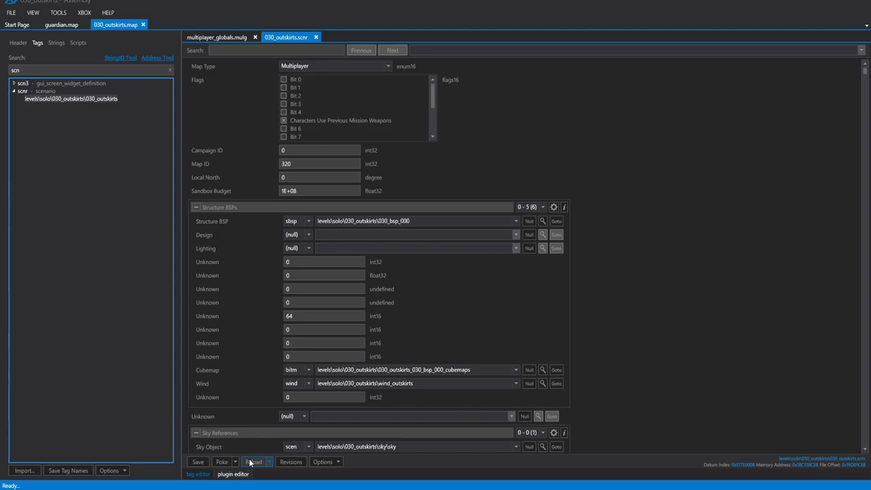
Save the 030_outskirts scenario tag and inject spawn.tagc from the Desktop into the map with the default import options.
{"action": "left_click", "coordinate": [198, 461]}
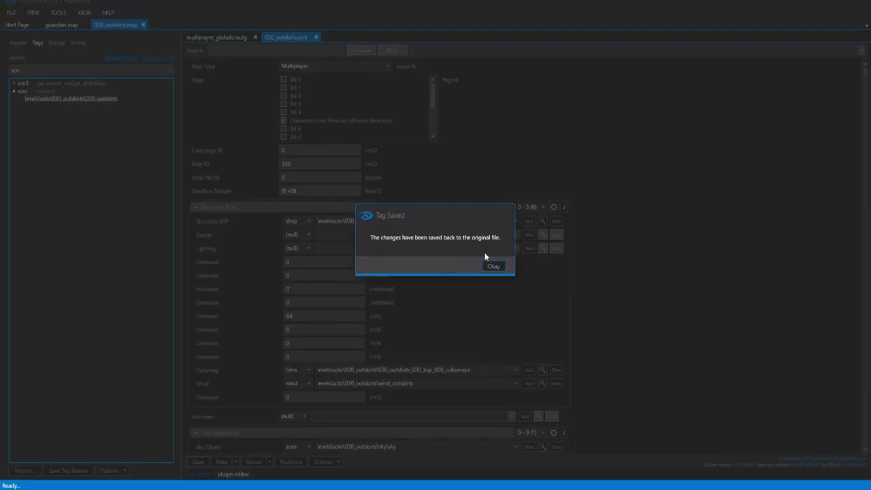
{"action": "left_click", "coordinate": [484, 253]}
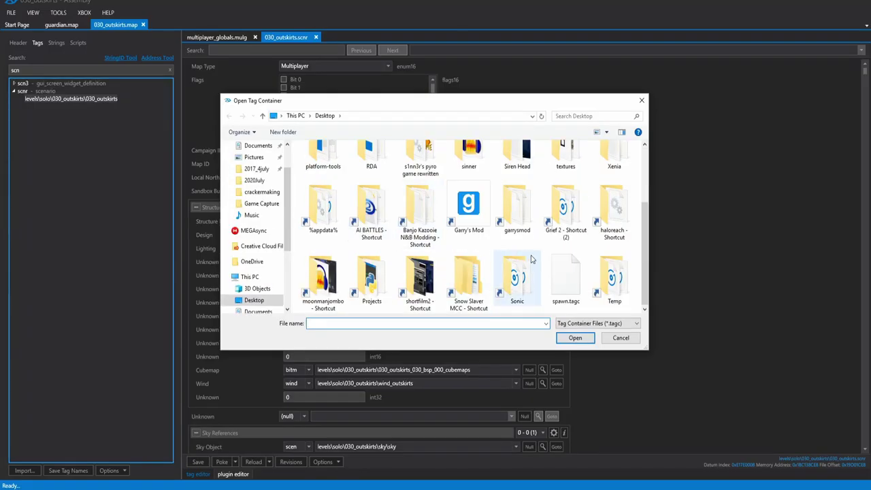
{"action": "double_click", "coordinate": [557, 281]}
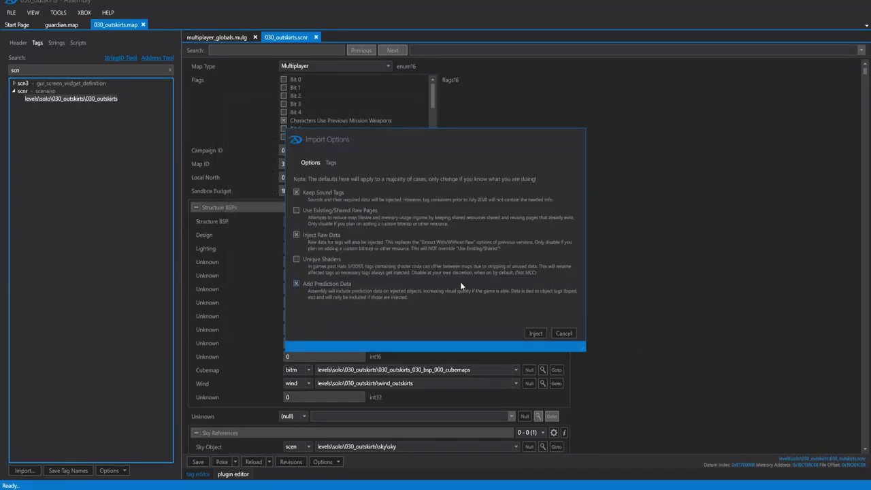
{"action": "left_click", "coordinate": [536, 333]}
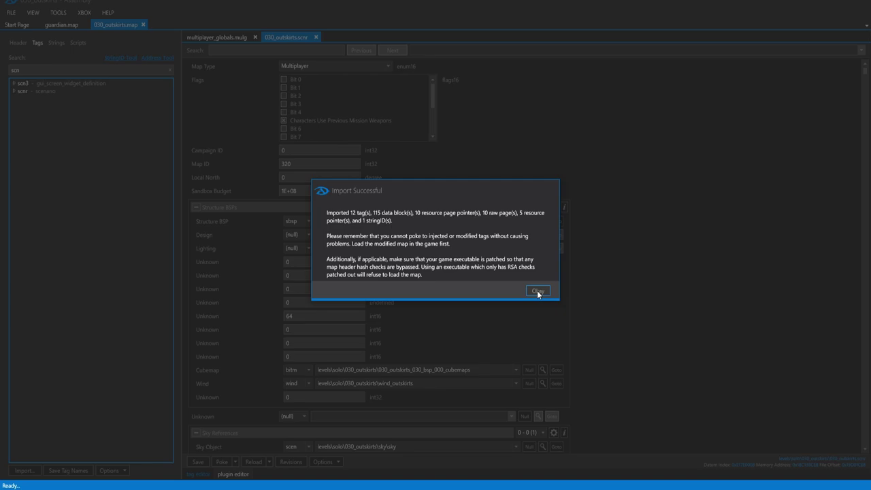
{"action": "left_click", "coordinate": [536, 290]}
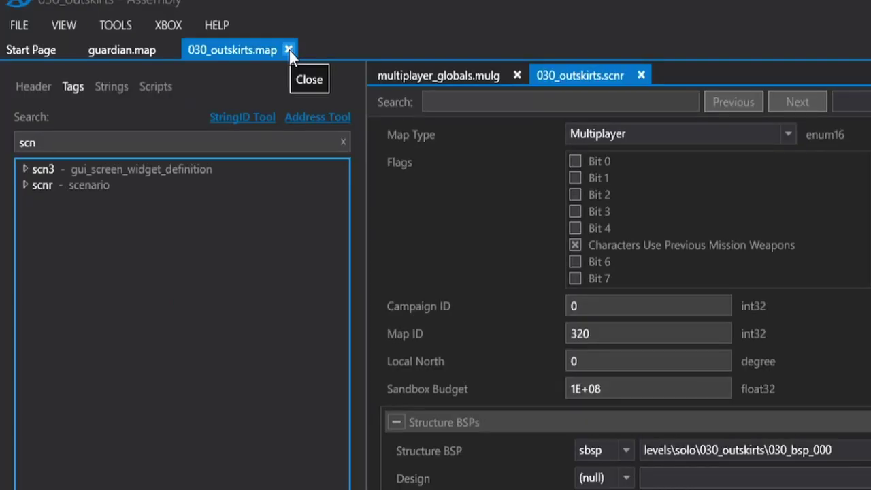
Close 030_outskirts.map and reopen it from the recent files.
{"action": "left_click", "coordinate": [289, 50]}
{"action": "left_click", "coordinate": [30, 51]}
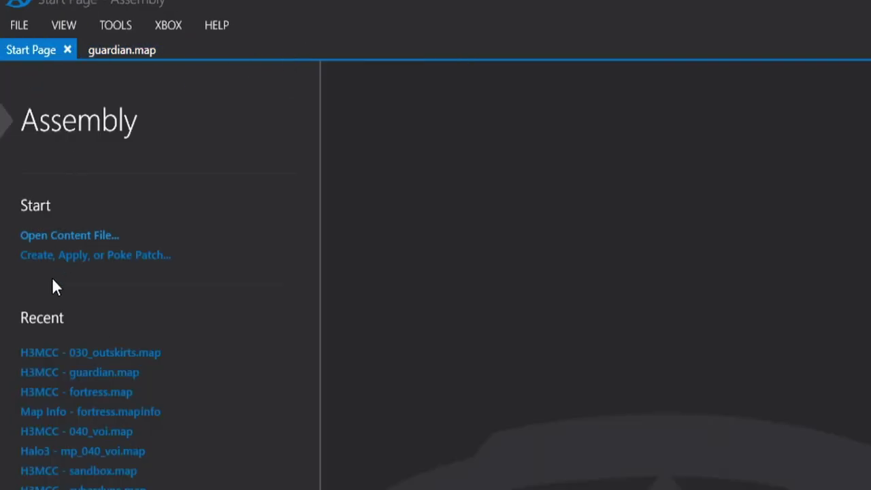
{"action": "left_click", "coordinate": [101, 354]}
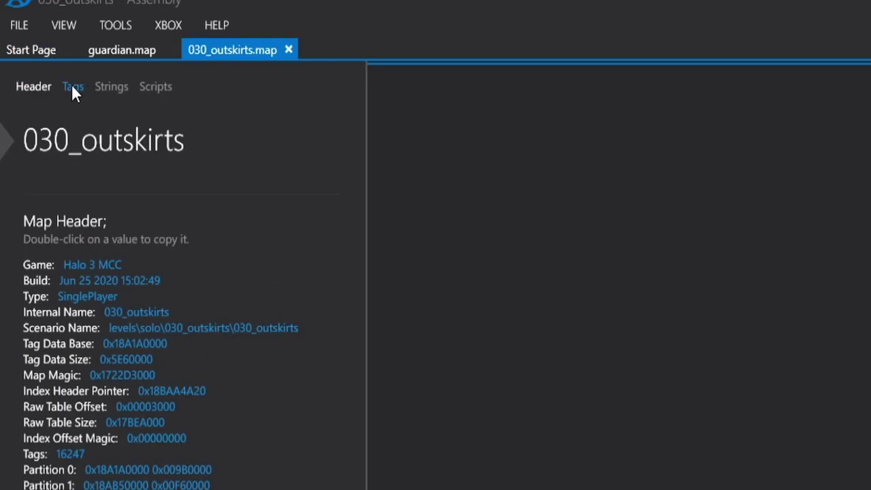
Filter the reopened map's tags by scn and open the levels\solo\030_outskirts\030_outskirts scenario tag.
{"action": "left_click", "coordinate": [73, 87]}
{"action": "left_click", "coordinate": [102, 141]}
{"action": "type", "text": "scn"}
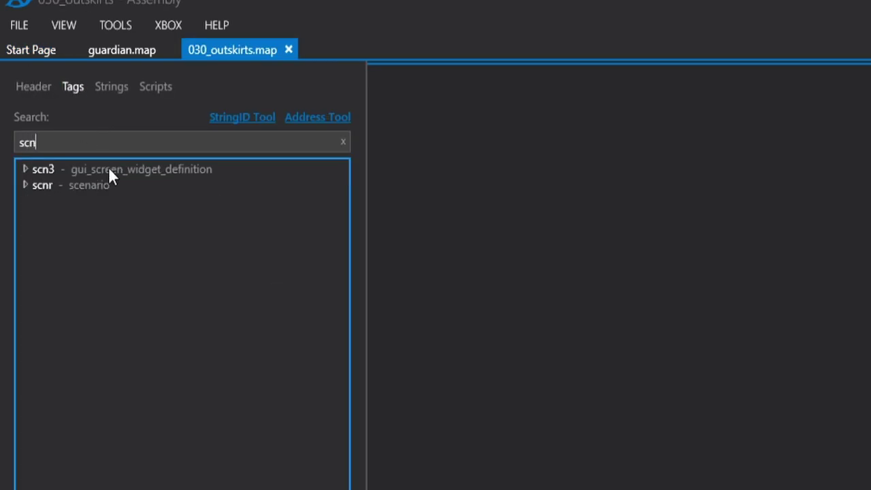
{"action": "type", "text": "r"}
{"action": "key", "text": "BackSpace"}
{"action": "left_click", "coordinate": [26, 183]}
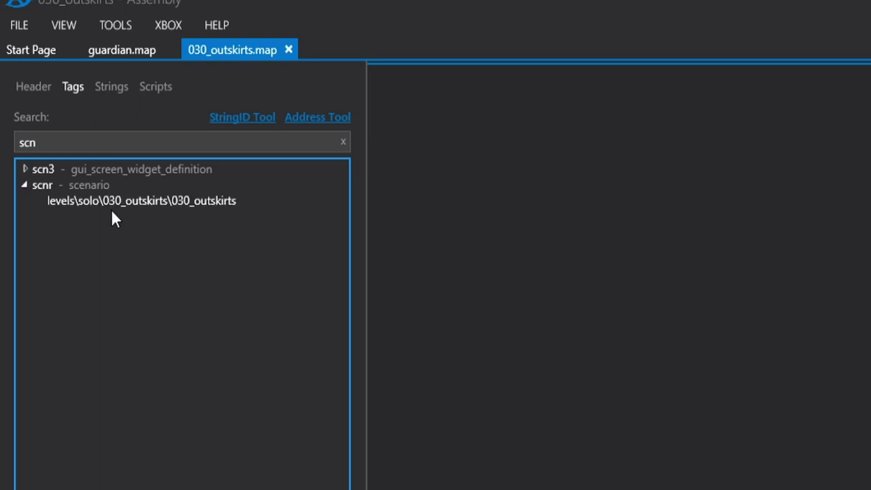
{"action": "double_click", "coordinate": [124, 202]}
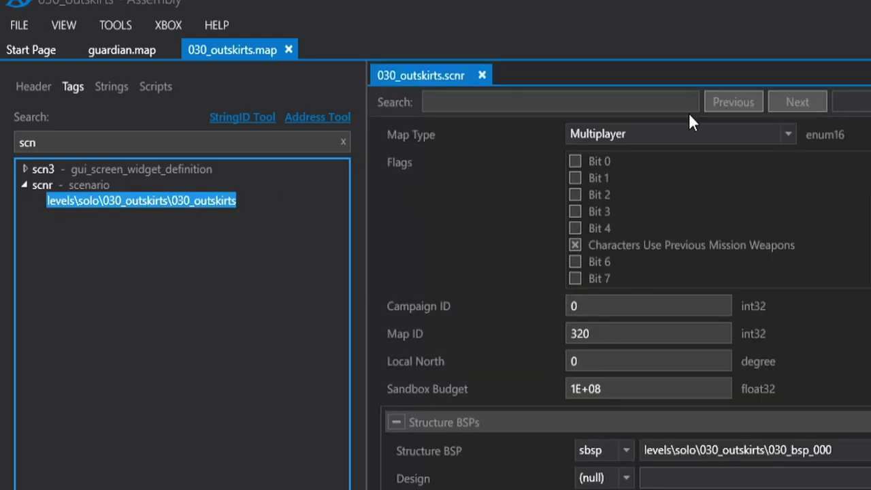
Search the scenario tag for scenery and reallocate the Scenery Palette block to 49 elements.
{"action": "left_click", "coordinate": [633, 102]}
{"action": "type", "text": "scenery"}
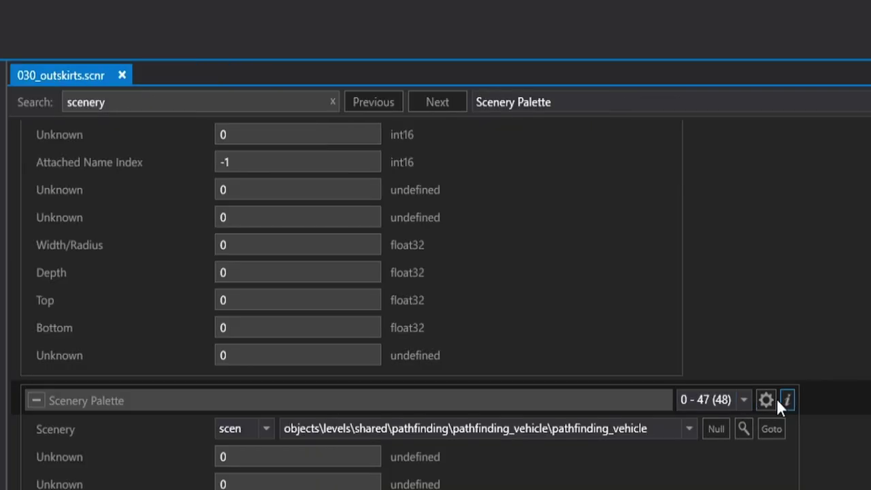
{"action": "left_click", "coordinate": [767, 399]}
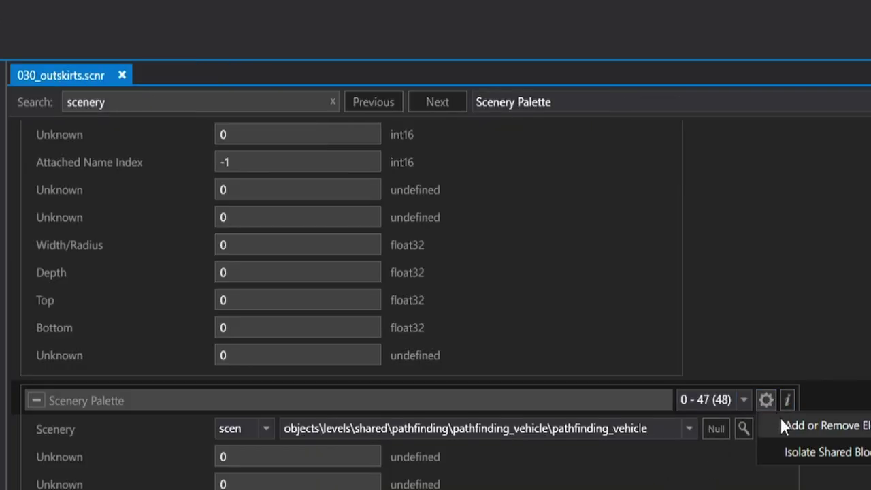
{"action": "left_click", "coordinate": [810, 425]}
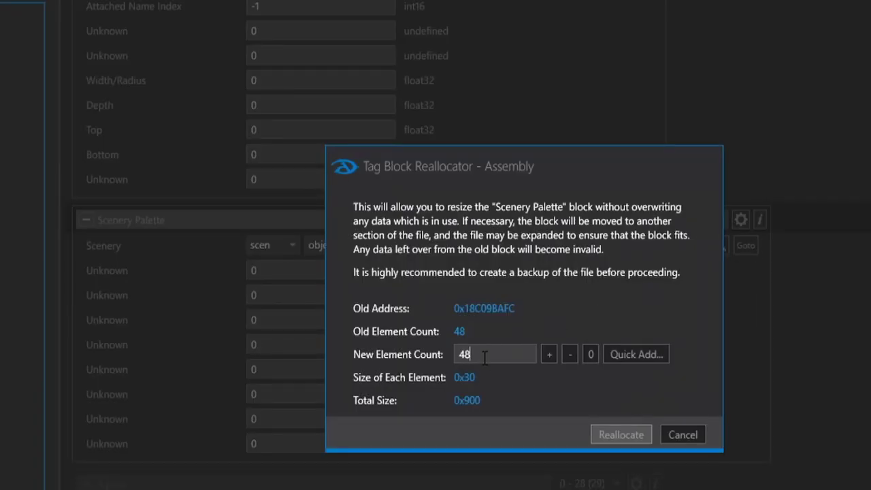
{"action": "key", "text": "BackSpace"}
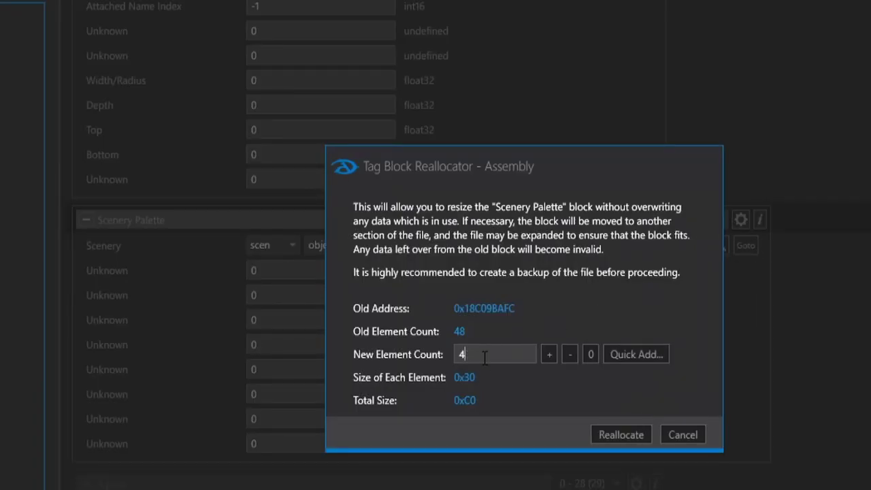
{"action": "type", "text": "9"}
{"action": "left_click", "coordinate": [610, 432]}
{"action": "left_click", "coordinate": [676, 347]}
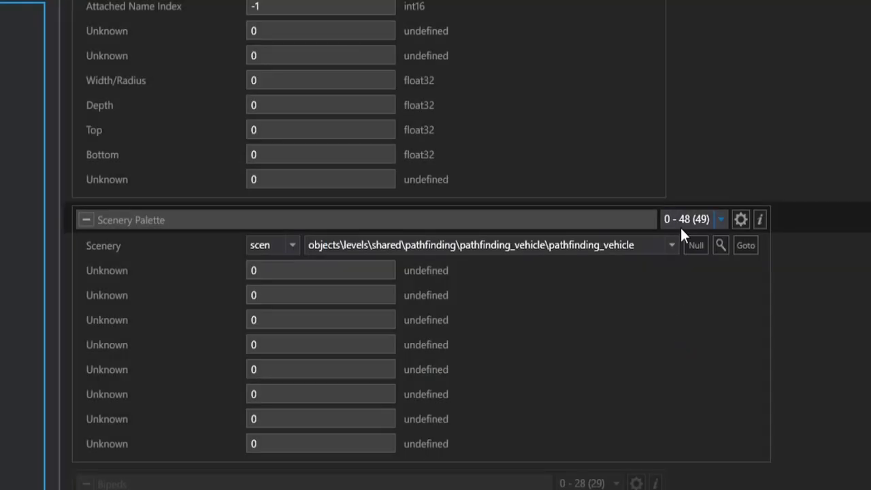
Assign the scen tag objects\multi\spawning\respawn_point_invisible to Scenery Palette element 48 and save the scenario tag.
{"action": "left_click", "coordinate": [701, 219]}
{"action": "left_click_drag", "start_coordinate": [730, 296], "coordinate": [727, 476]}
{"action": "left_click", "coordinate": [691, 489]}
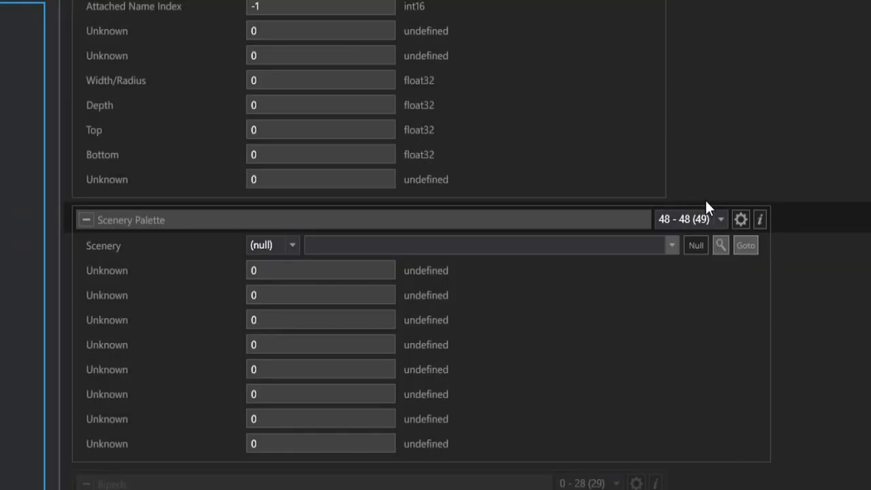
{"action": "scroll", "coordinate": [697, 218], "scroll_direction": "up", "scroll_amount": 1}
{"action": "scroll", "coordinate": [698, 218], "scroll_direction": "down", "scroll_amount": 1}
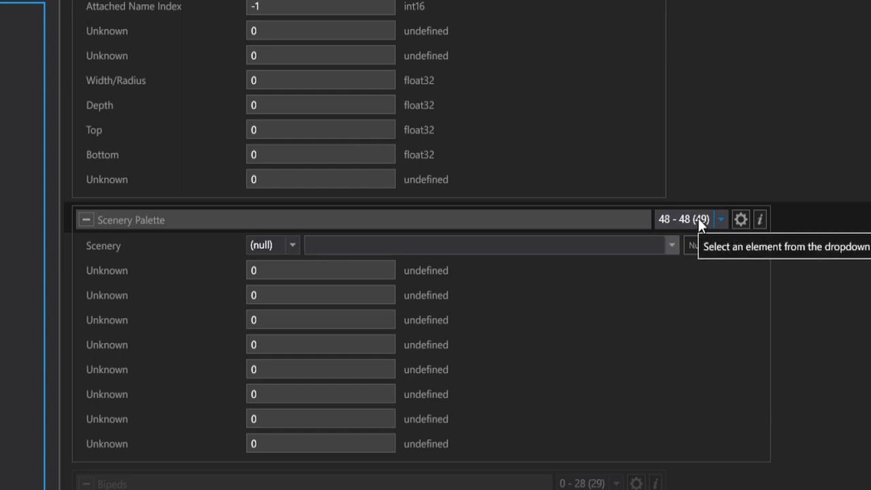
{"action": "left_click", "coordinate": [267, 246]}
{"action": "scroll", "coordinate": [265, 377], "scroll_direction": "down", "scroll_amount": 5}
{"action": "scroll", "coordinate": [265, 377], "scroll_direction": "up", "scroll_amount": 4}
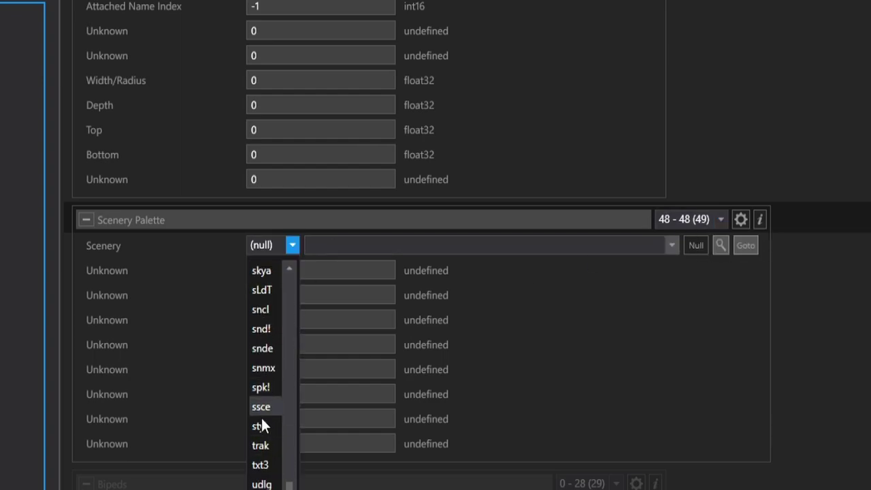
{"action": "left_click", "coordinate": [262, 408]}
{"action": "left_click", "coordinate": [340, 244]}
{"action": "scroll", "coordinate": [421, 319], "scroll_direction": "down", "scroll_amount": 10}
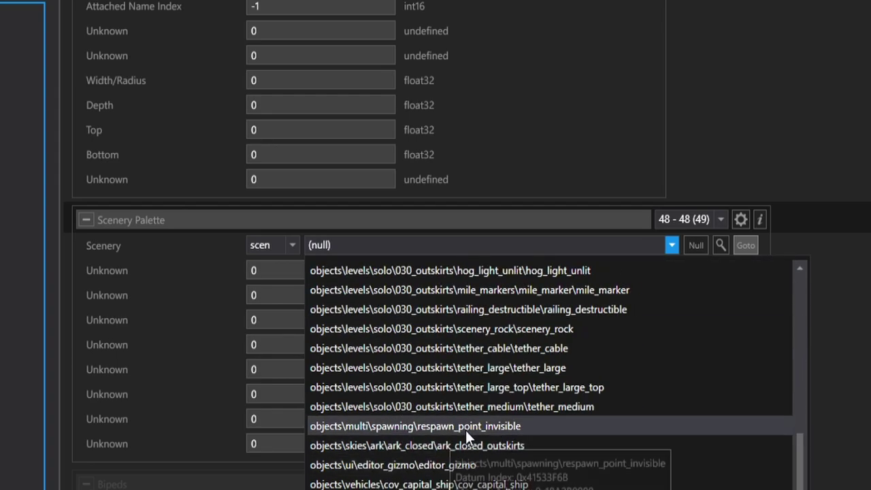
{"action": "left_click", "coordinate": [501, 427]}
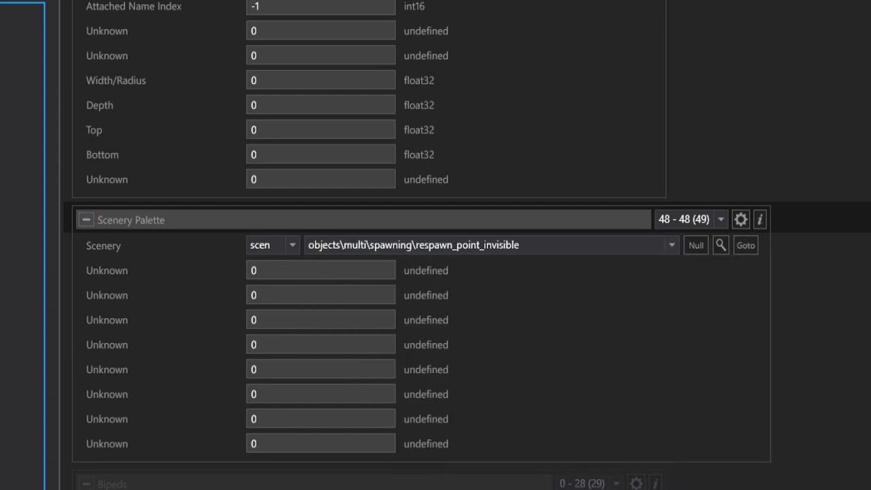
{"action": "key", "text": "ctrl+s"}
{"action": "left_click", "coordinate": [628, 346]}
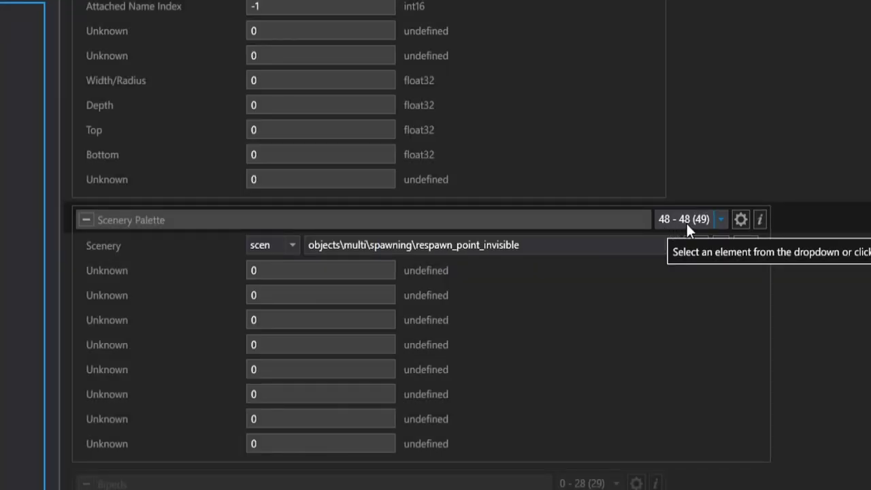
Reallocate the Scenery block above the Scenery Palette to 186 elements.
{"action": "scroll", "coordinate": [591, 244], "scroll_direction": "up", "scroll_amount": 15}
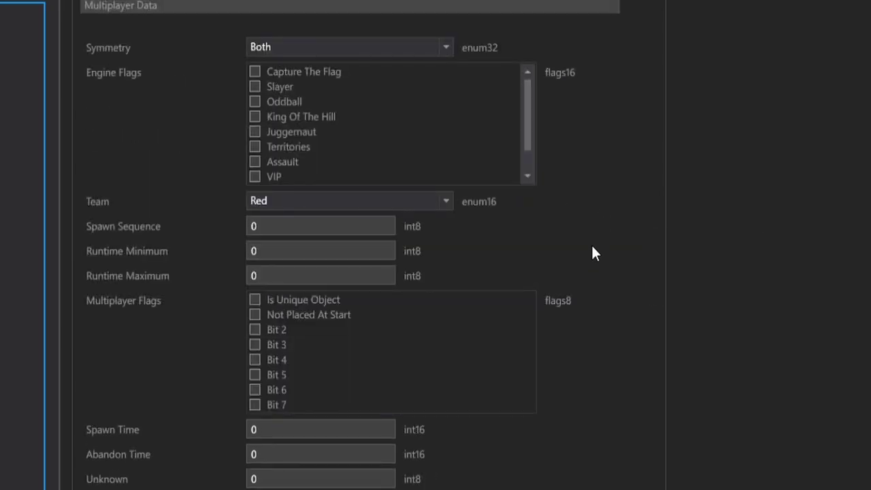
{"action": "scroll", "coordinate": [723, 419], "scroll_direction": "up", "scroll_amount": 7}
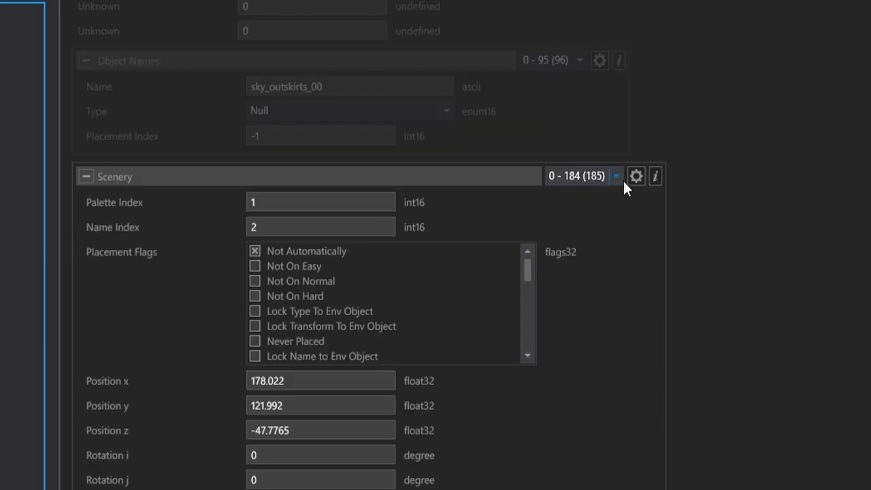
{"action": "left_click", "coordinate": [635, 176]}
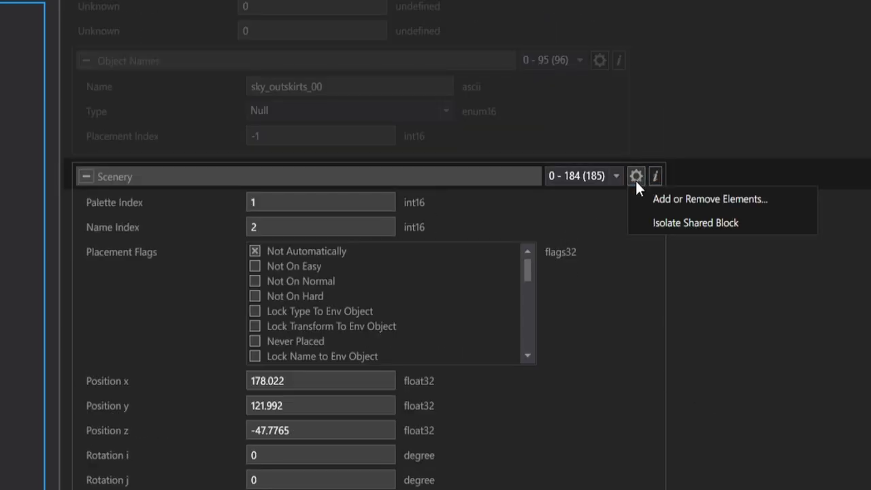
{"action": "left_click", "coordinate": [683, 202]}
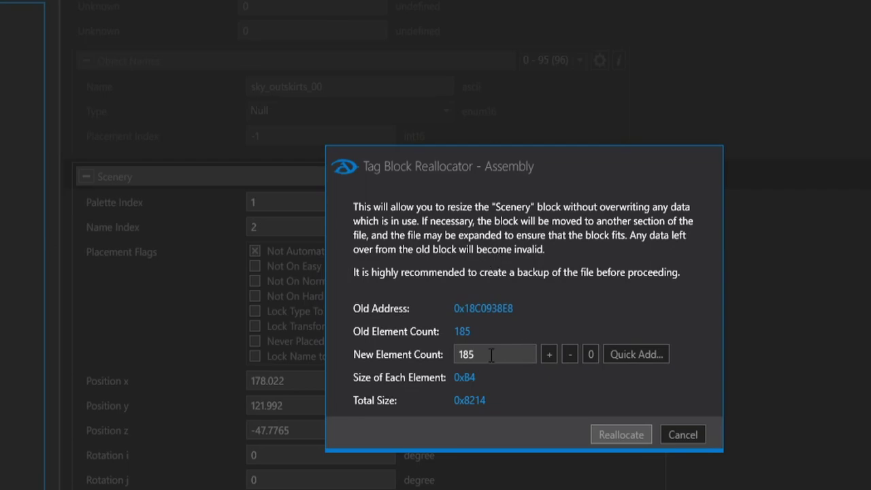
{"action": "key", "text": "BackSpace"}
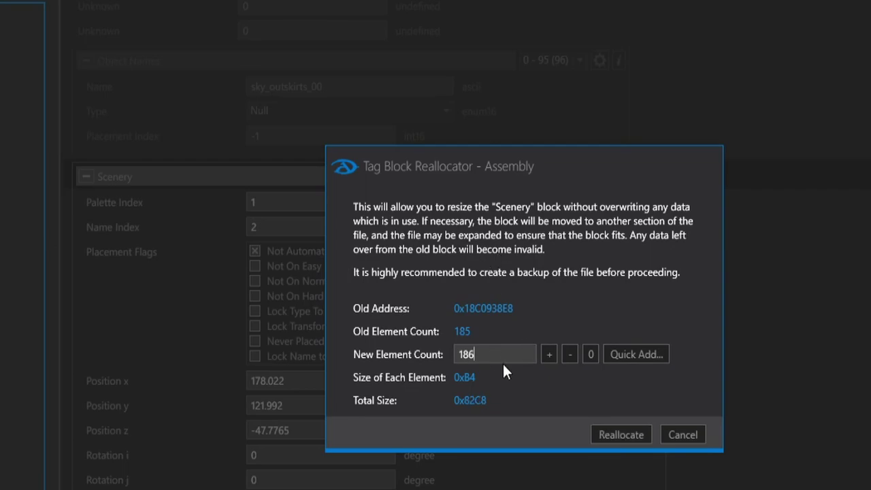
{"action": "left_click", "coordinate": [612, 431]}
{"action": "left_click", "coordinate": [667, 343]}
Set the Palette Index to 48 and the Name Index to -1 for Scenery element 185.
{"action": "left_click", "coordinate": [584, 179]}
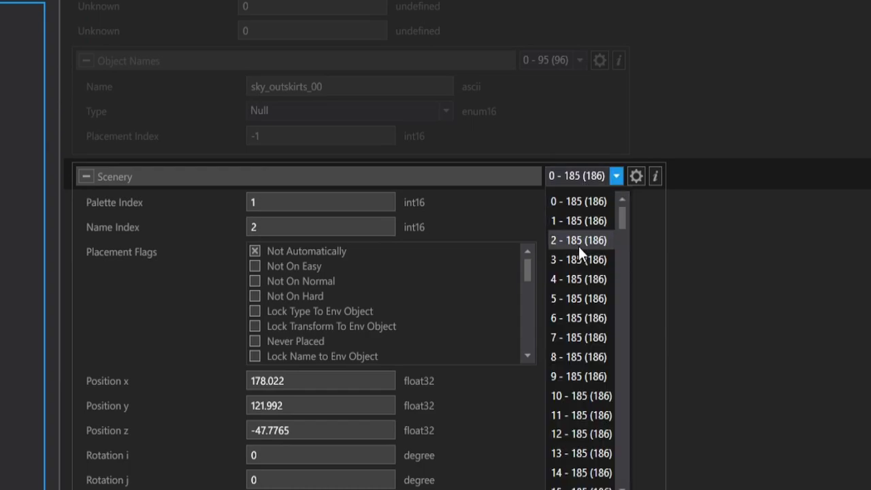
{"action": "left_click", "coordinate": [578, 238]}
{"action": "left_click", "coordinate": [548, 171]}
{"action": "type", "text": "185"}
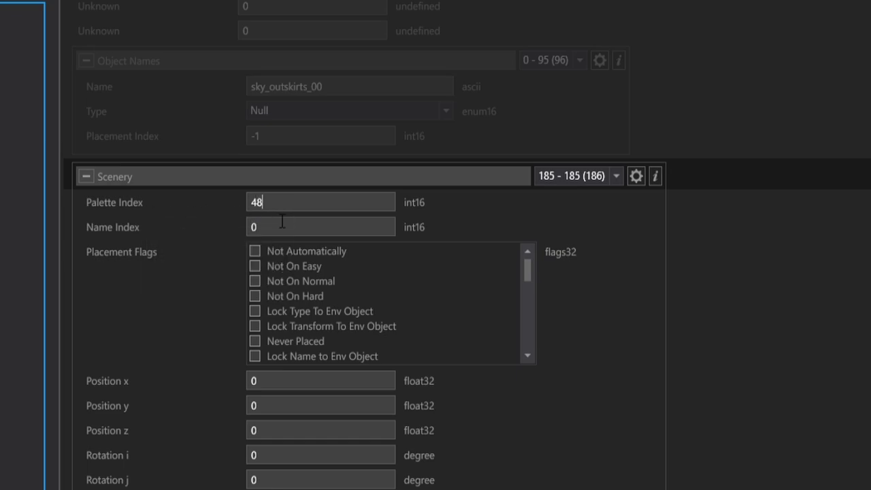
{"action": "scroll", "coordinate": [211, 240], "scroll_direction": "down", "scroll_amount": 15}
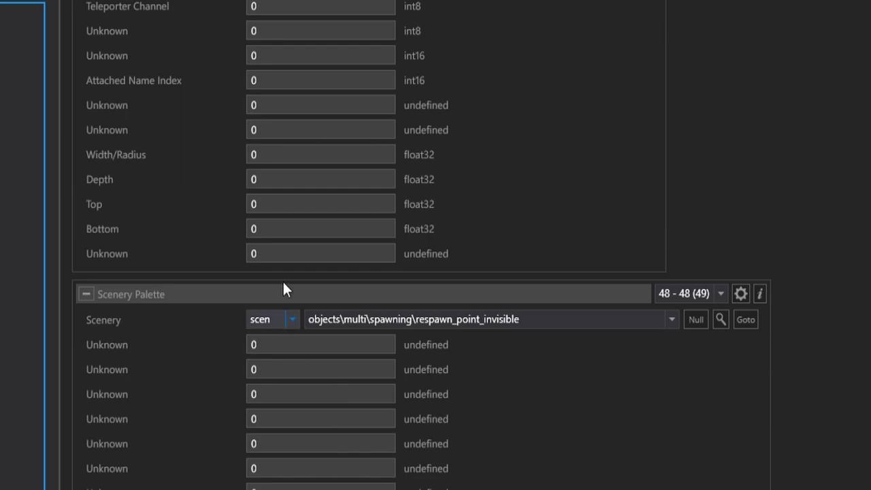
{"action": "left_click", "coordinate": [690, 298]}
{"action": "left_click", "coordinate": [562, 416]}
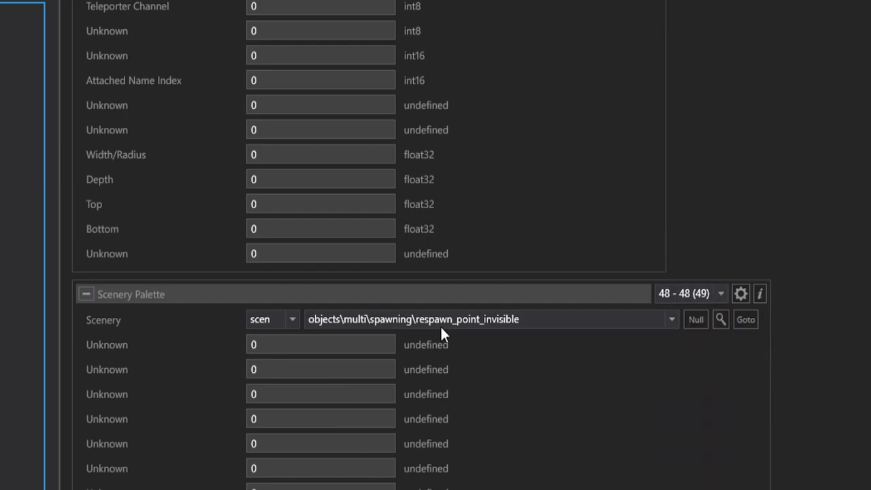
{"action": "scroll", "coordinate": [358, 330], "scroll_direction": "up", "scroll_amount": 15}
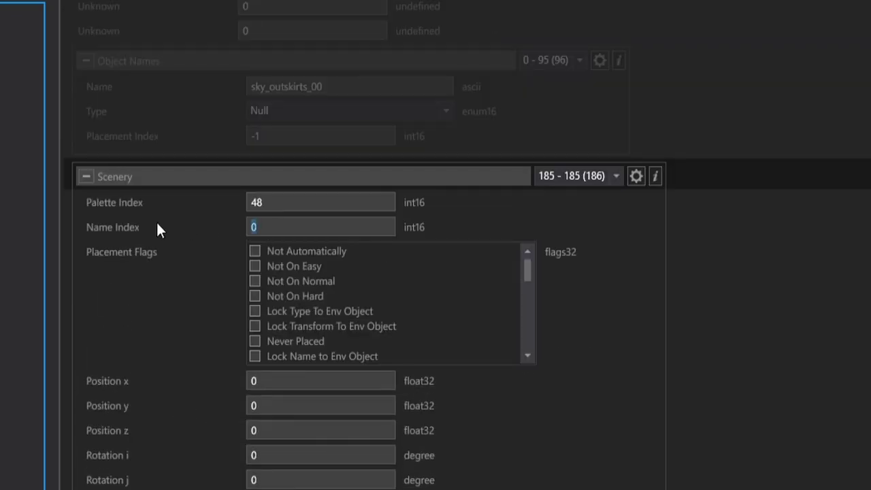
{"action": "type", "text": "-1"}
Set the Type of Scenery element 185 to Scenery and its Parent Name Index to -1.
{"action": "scroll", "coordinate": [221, 238], "scroll_direction": "down", "scroll_amount": 6}
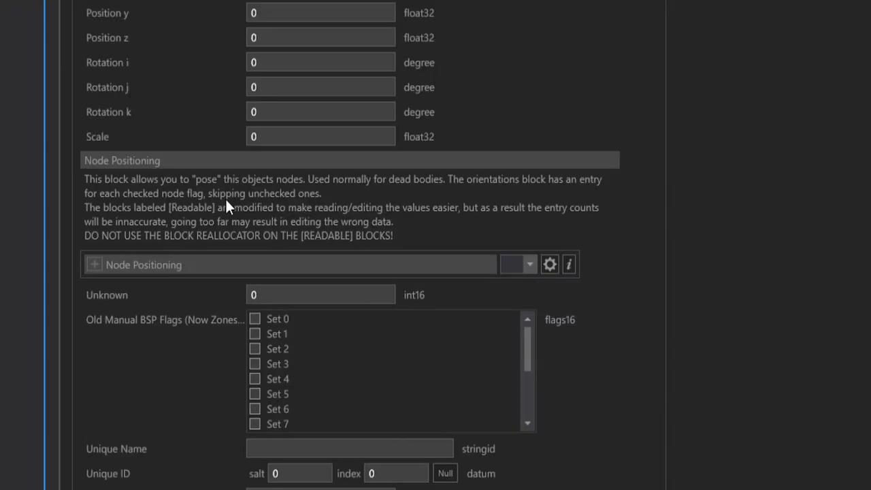
{"action": "scroll", "coordinate": [173, 343], "scroll_direction": "down", "scroll_amount": 5}
{"action": "left_click", "coordinate": [276, 195]}
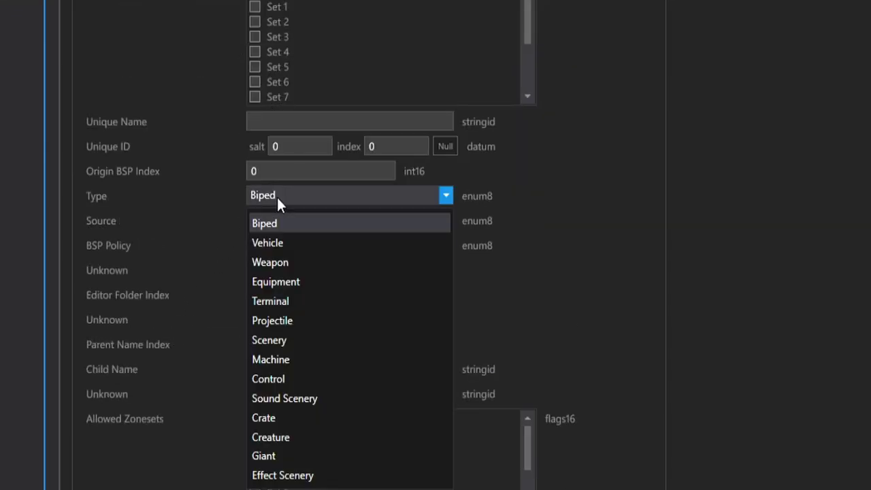
{"action": "left_click", "coordinate": [282, 339]}
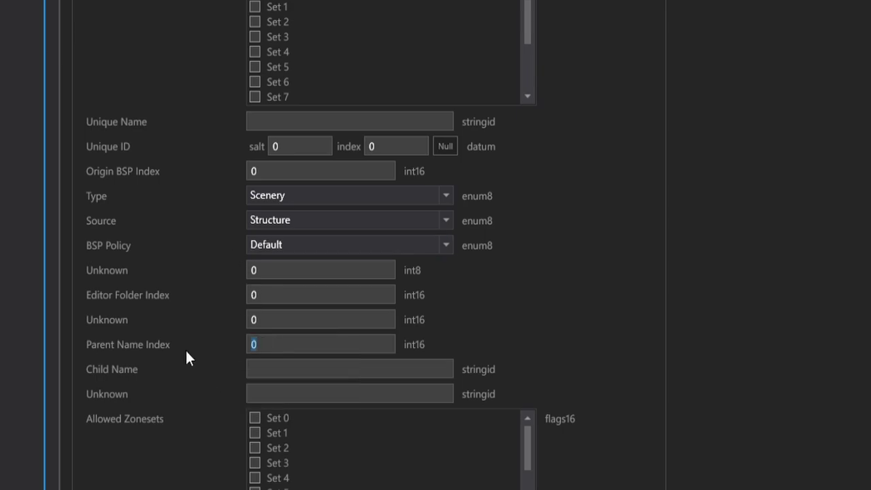
{"action": "type", "text": "-1"}
Set the second Unknown int16 value under Scenery Data to -1 for the new element.
{"action": "scroll", "coordinate": [217, 354], "scroll_direction": "down", "scroll_amount": 5}
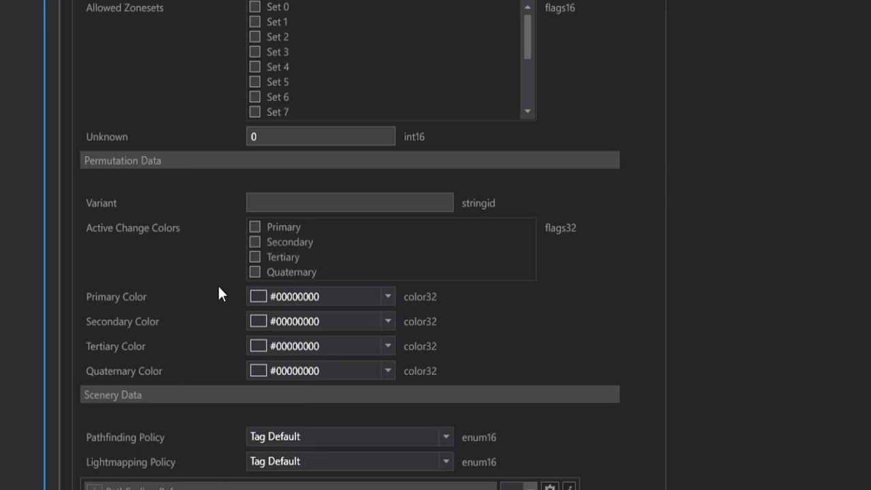
{"action": "scroll", "coordinate": [218, 293], "scroll_direction": "down", "scroll_amount": 2}
{"action": "scroll", "coordinate": [219, 300], "scroll_direction": "down", "scroll_amount": 2}
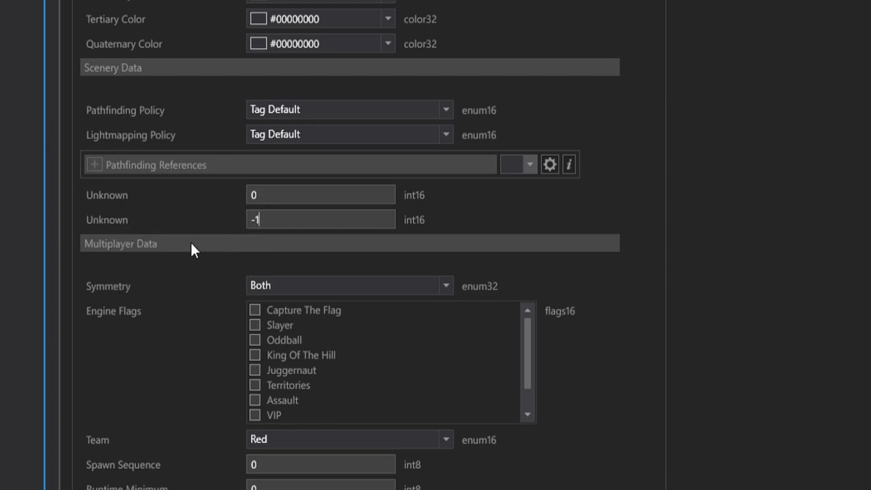
In the element's Multiplayer Data, set the Team to Neutral and the Attached Name Index to -1.
{"action": "scroll", "coordinate": [191, 243], "scroll_direction": "down", "scroll_amount": 2}
{"action": "left_click", "coordinate": [272, 250]}
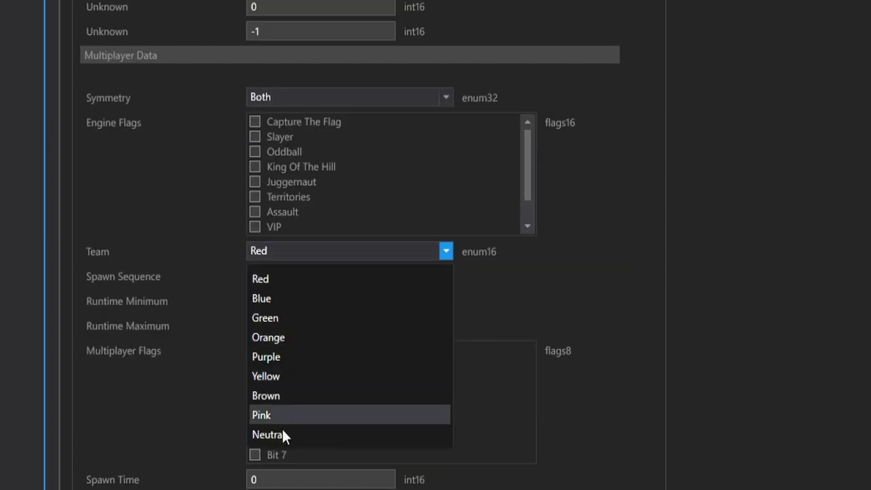
{"action": "left_click", "coordinate": [282, 434]}
{"action": "scroll", "coordinate": [150, 156], "scroll_direction": "down", "scroll_amount": 8}
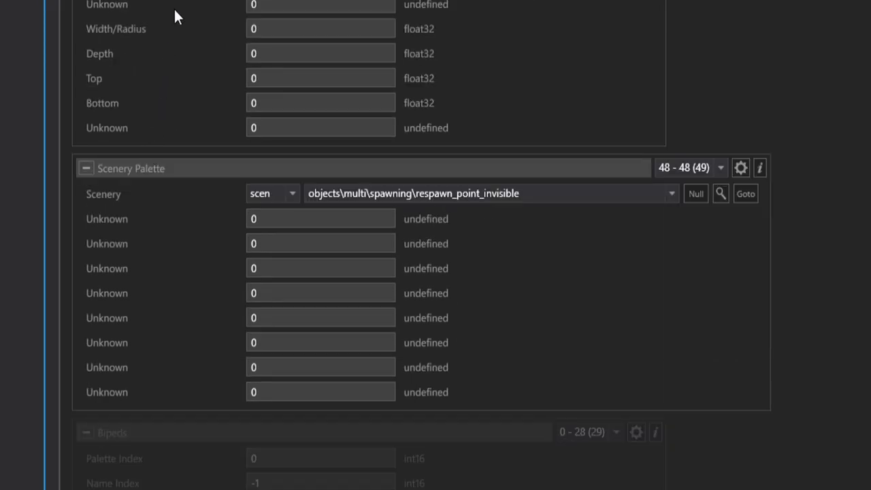
{"action": "scroll", "coordinate": [226, 111], "scroll_direction": "up", "scroll_amount": 2}
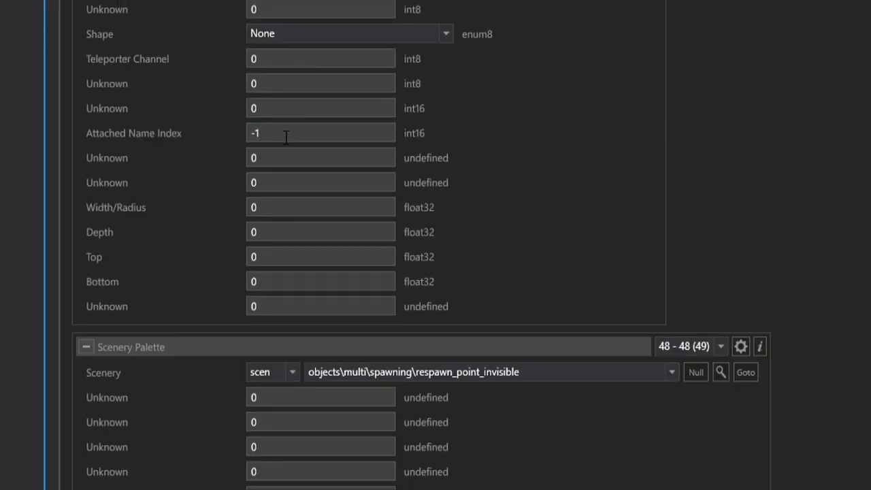
Enable Set 0, Set 1 and Set 2 under Allowed Zonesets for Scenery element 185.
{"action": "scroll", "coordinate": [744, 245], "scroll_direction": "up", "scroll_amount": 12}
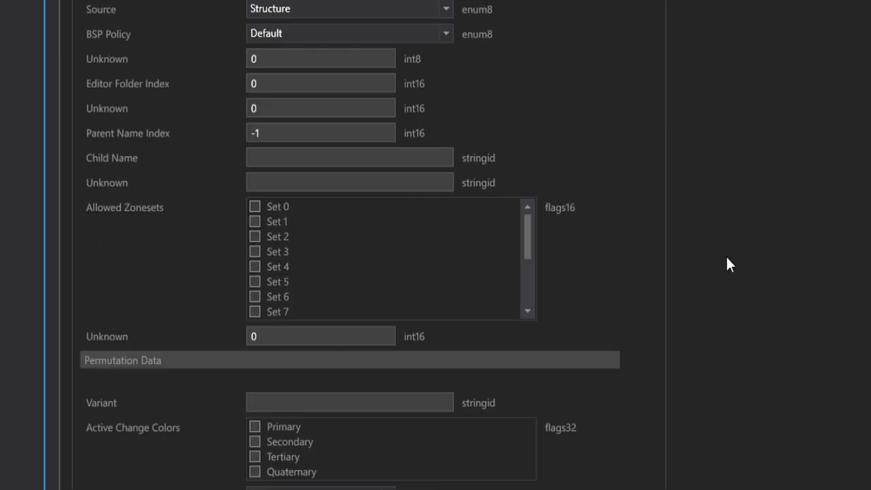
{"action": "left_click", "coordinate": [255, 208]}
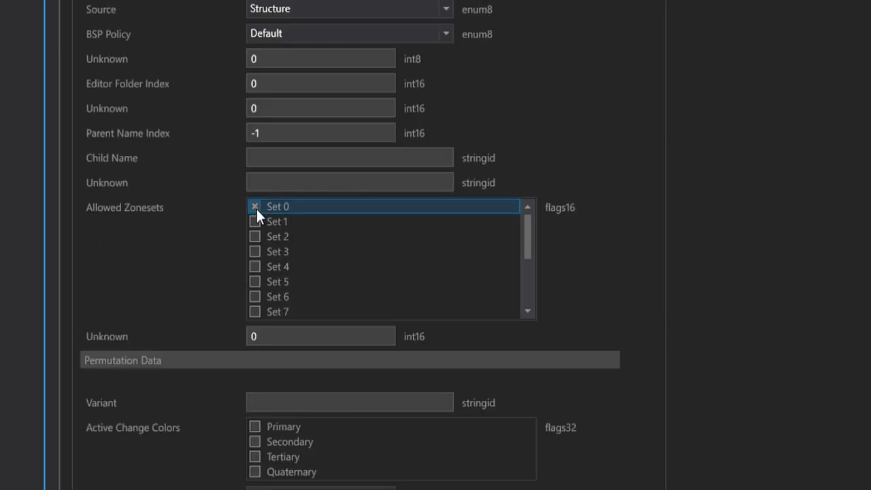
{"action": "left_click", "coordinate": [254, 222]}
{"action": "left_click", "coordinate": [255, 237]}
{"action": "left_click", "coordinate": [255, 251]}
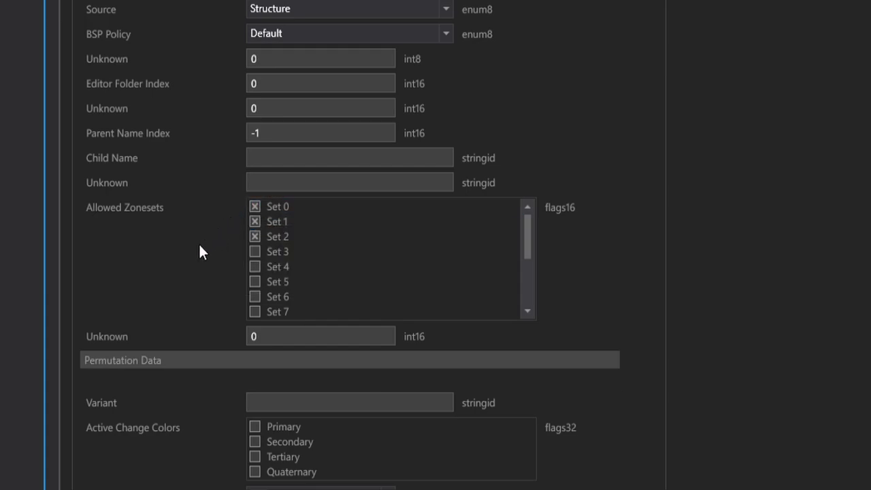
{"action": "left_click", "coordinate": [286, 236]}
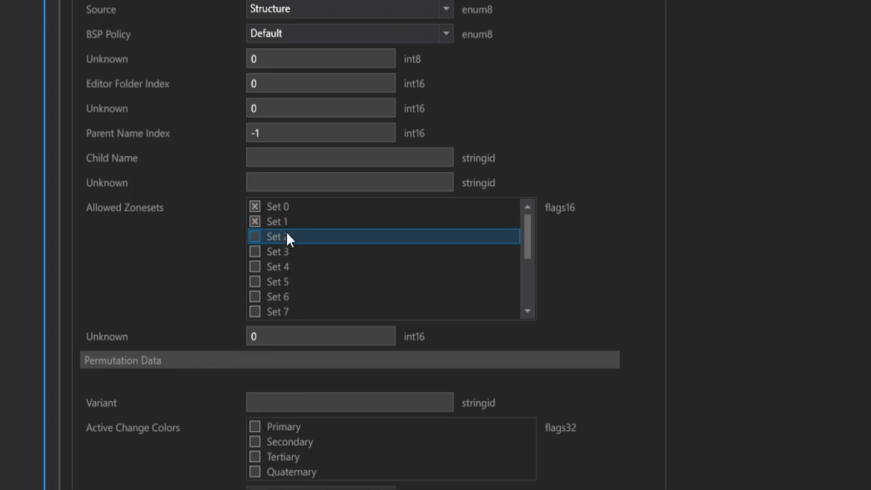
{"action": "left_click", "coordinate": [286, 236]}
Move the editor window aside, switch to Adjutant, and open mp_030_outskirts.map from the Fresh folder.
{"action": "scroll", "coordinate": [193, 296], "scroll_direction": "up", "scroll_amount": 6}
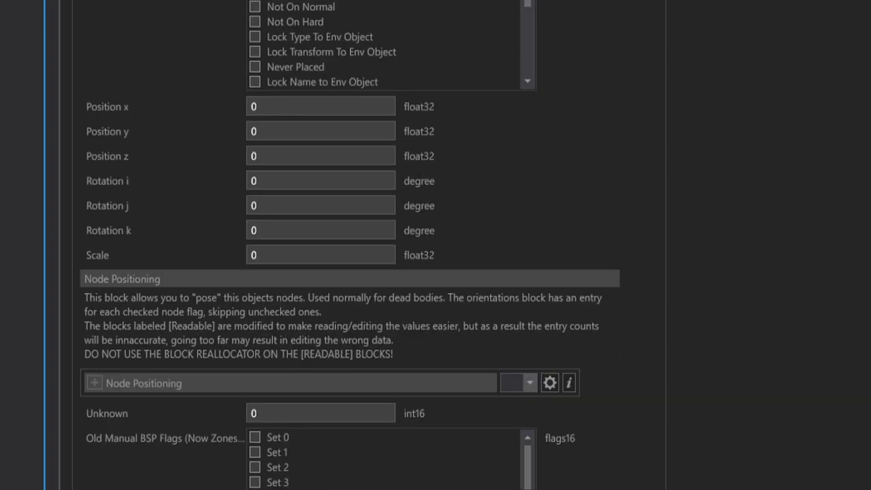
{"action": "left_click_drag", "start_coordinate": [176, 0], "coordinate": [308, 81]}
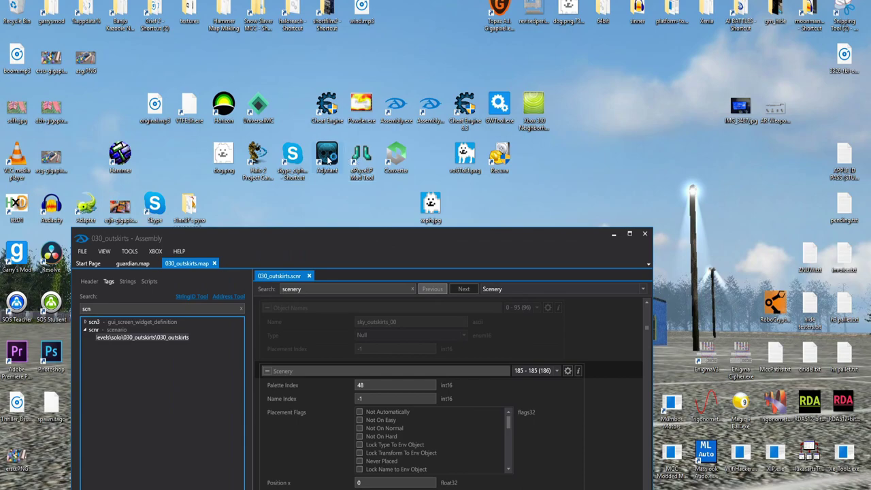
{"action": "double_click", "coordinate": [328, 159]}
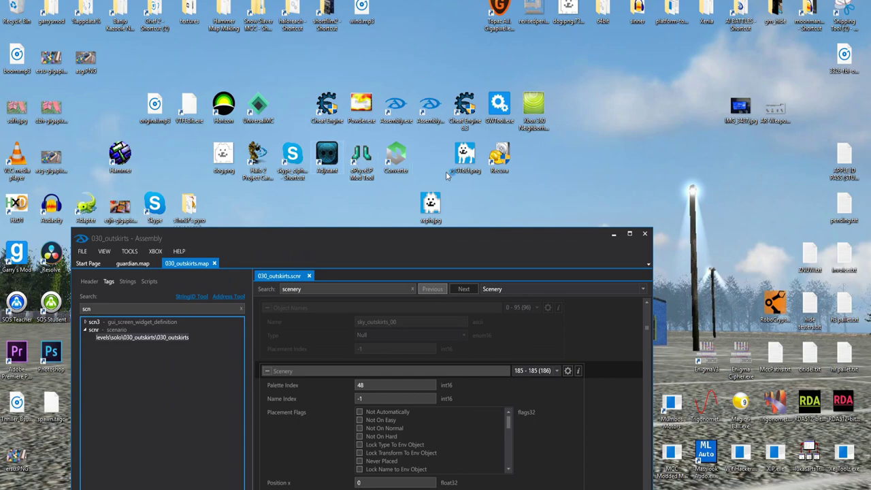
{"action": "left_click", "coordinate": [140, 75]}
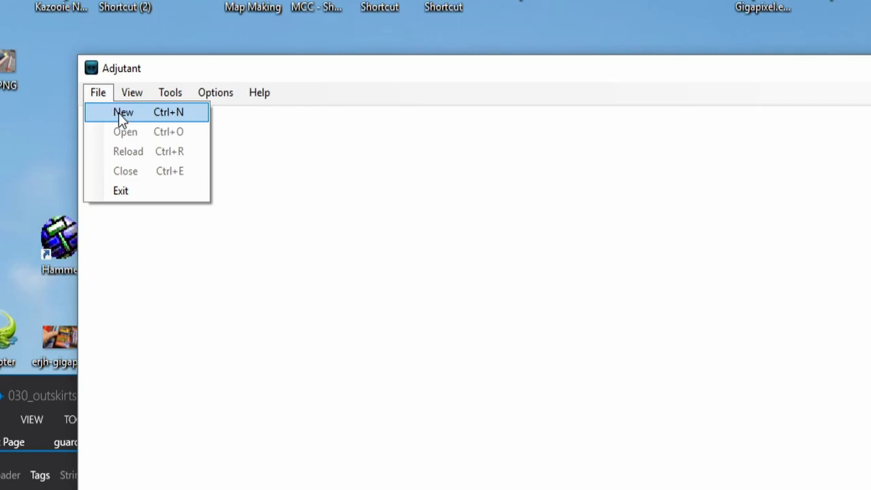
{"action": "left_click", "coordinate": [123, 113]}
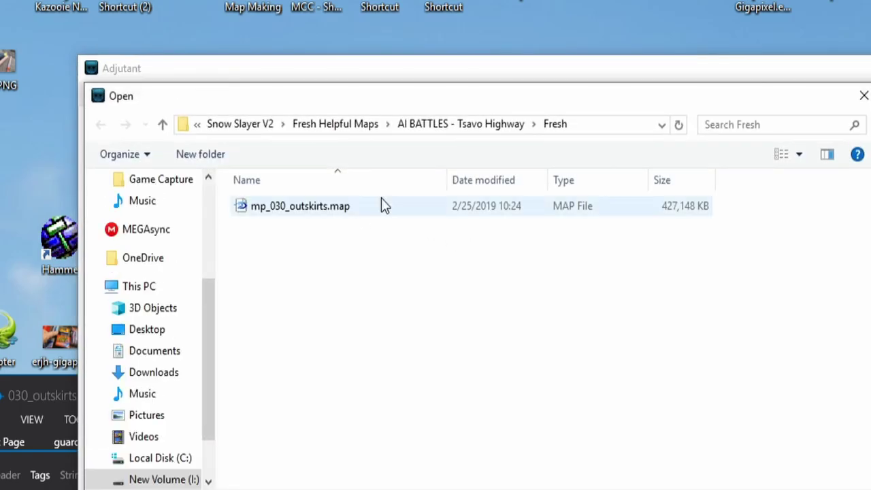
{"action": "left_click", "coordinate": [325, 213]}
{"action": "left_click", "coordinate": [326, 213]}
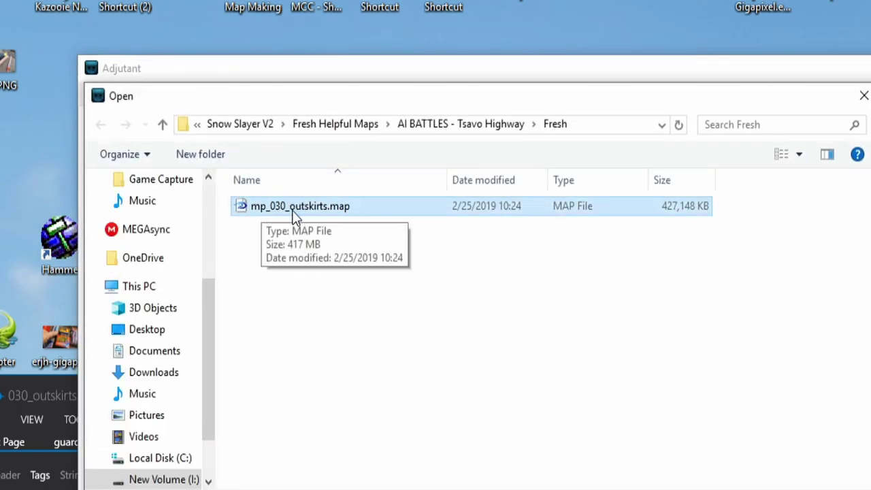
{"action": "double_click", "coordinate": [316, 208]}
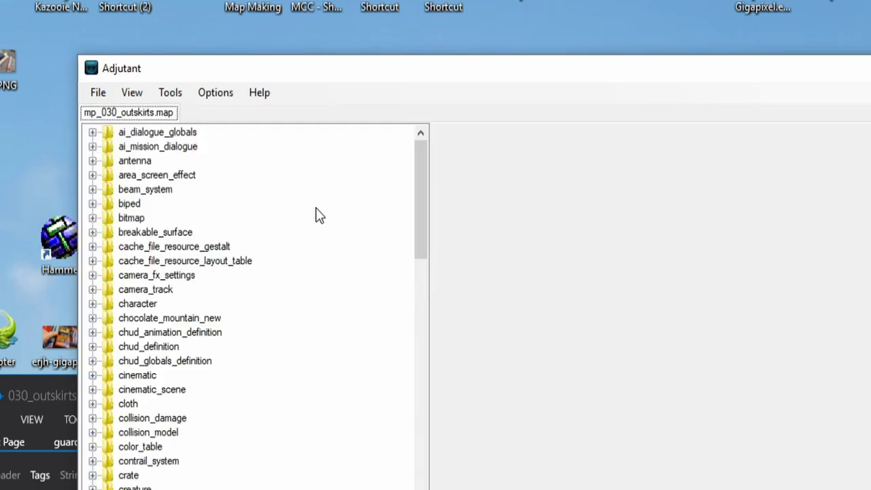
Open the scenario_structure_bsp tag 030_bsp_000 and load it in the model viewer.
{"action": "scroll", "coordinate": [221, 303], "scroll_direction": "down", "scroll_amount": 7}
{"action": "scroll", "coordinate": [221, 316], "scroll_direction": "down", "scroll_amount": 15}
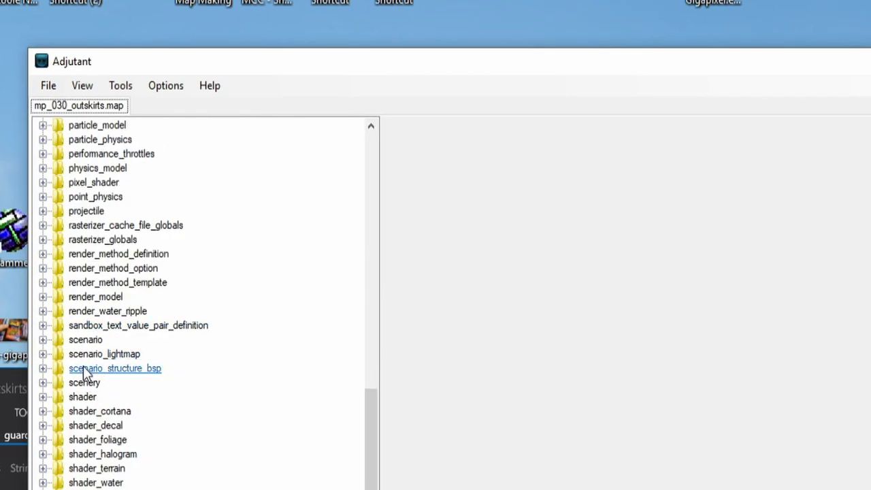
{"action": "left_click", "coordinate": [92, 375]}
{"action": "left_click", "coordinate": [178, 382]}
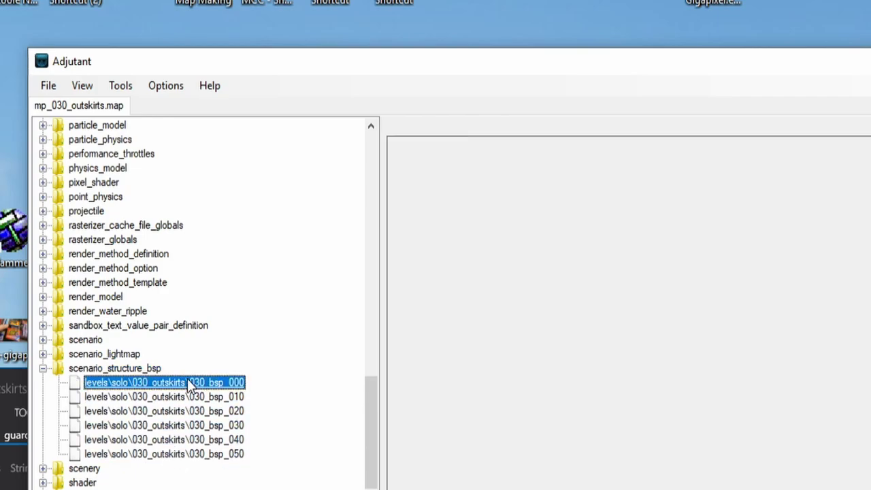
{"action": "left_click", "coordinate": [534, 132]}
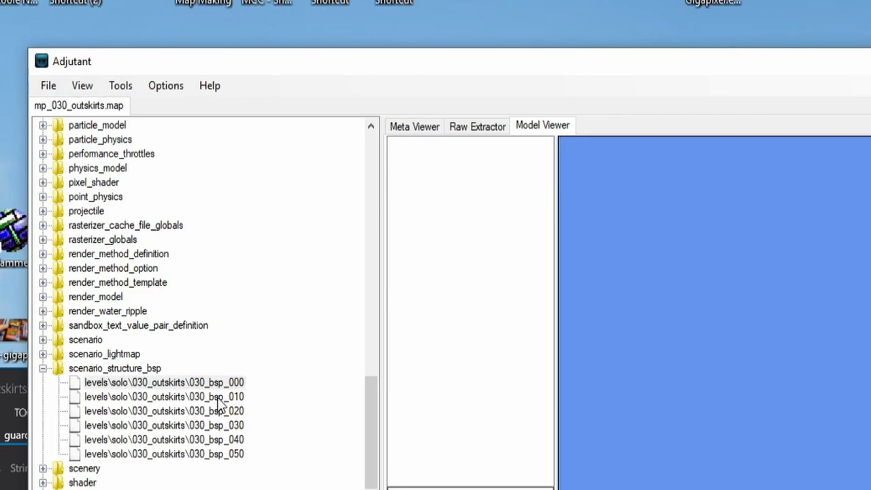
Fly the camera into the orange-walled room beside the floor grates, at X 242.04, Y -164.07, Z -11.34, and snip the coordinates with Snipping Tool.
{"action": "left_click_drag", "start_coordinate": [824, 399], "coordinate": [839, 435]}
{"action": "key", "text": "w"}
{"action": "key", "text": "w"}
{"action": "key", "text": "a"}
{"action": "left_click_drag", "start_coordinate": [556, 334], "coordinate": [474, 311]}
{"action": "key", "text": "w"}
{"action": "key", "text": "w"}
{"action": "key", "text": "w"}
{"action": "key", "text": "w"}
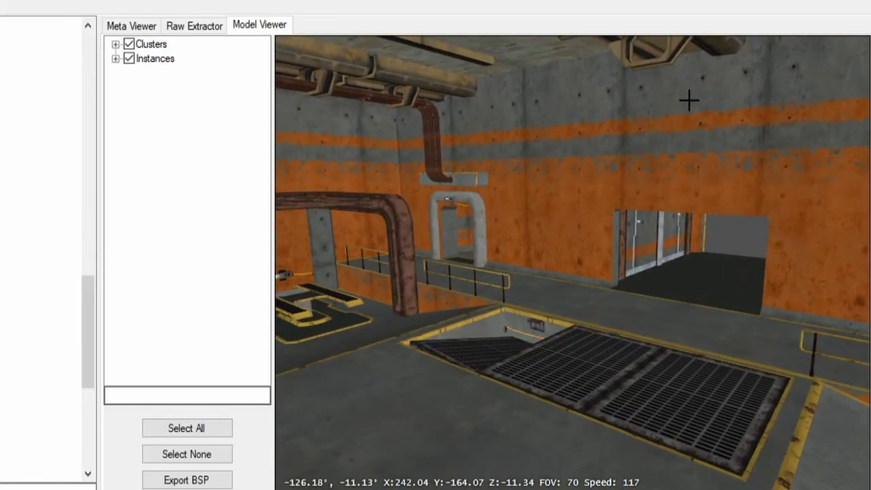
{"action": "left_click", "coordinate": [53, 472]}
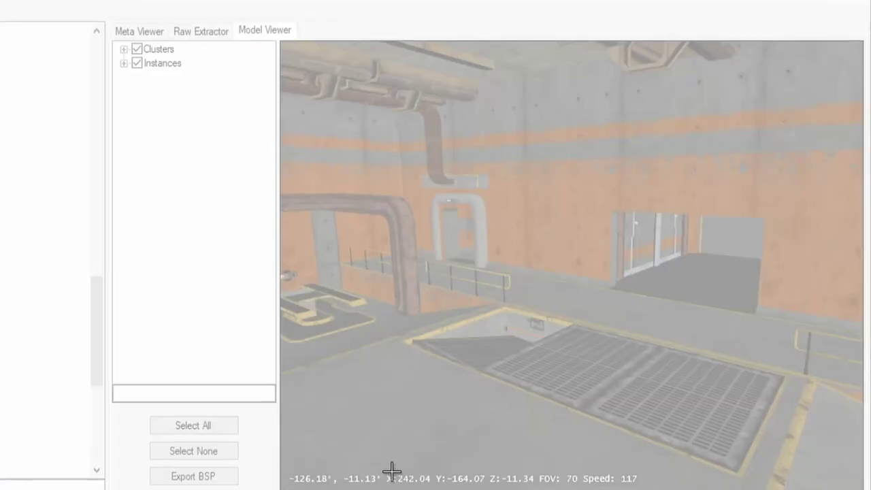
{"action": "left_click_drag", "start_coordinate": [377, 462], "coordinate": [538, 476]}
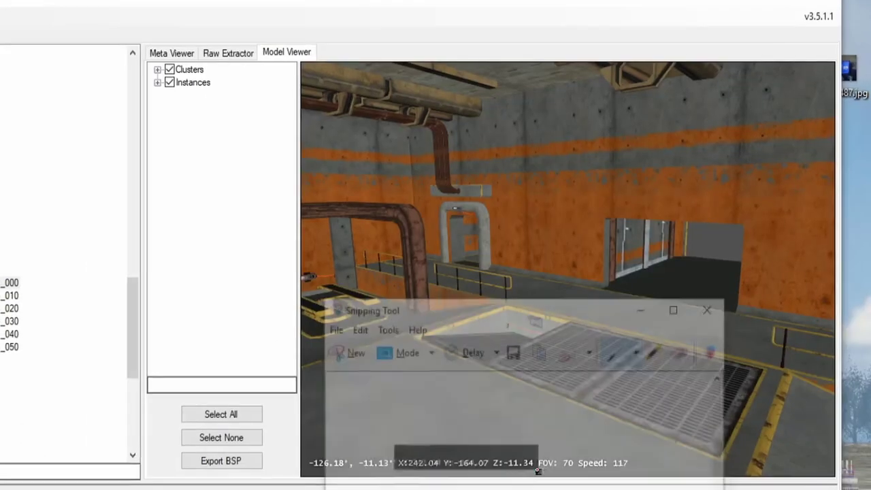
{"action": "left_click_drag", "start_coordinate": [496, 317], "coordinate": [869, 1]}
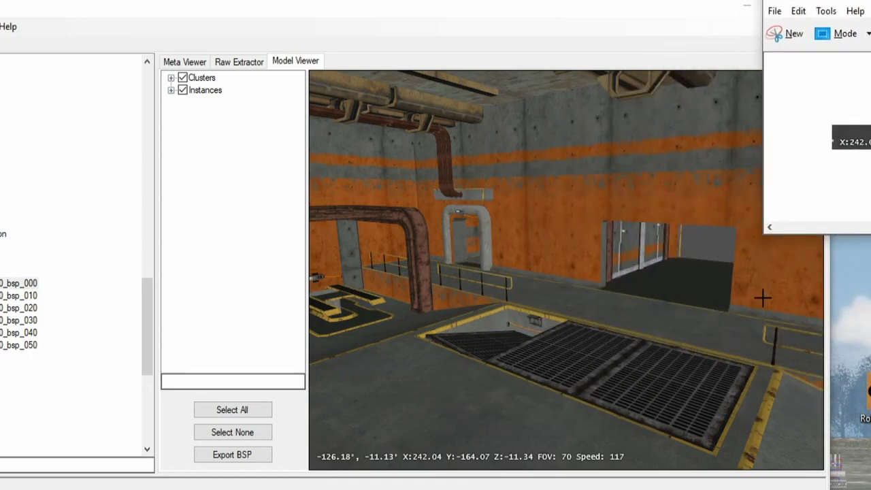
Switch back to Assembly and set the position of Scenery element 185 to x 242.04, y -164.07 and z -11.34.
{"action": "left_click", "coordinate": [381, 489]}
{"action": "left_click_drag", "start_coordinate": [448, 293], "coordinate": [462, 37]}
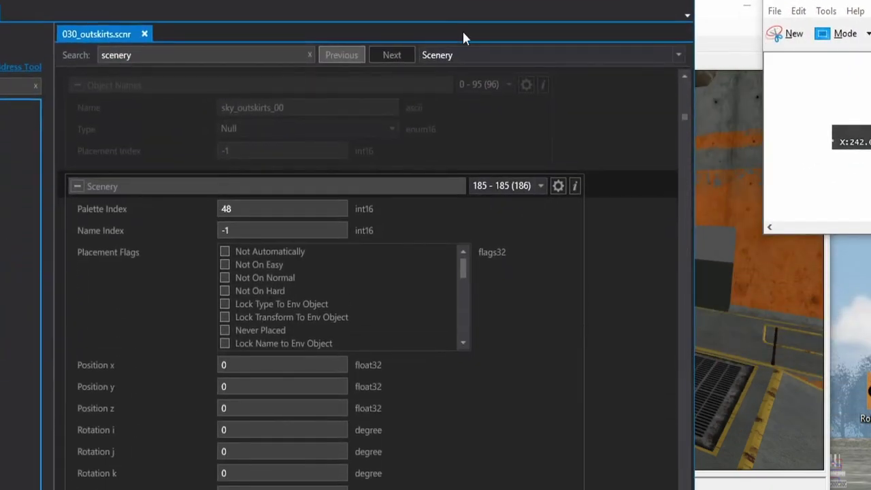
{"action": "scroll", "coordinate": [206, 310], "scroll_direction": "down", "scroll_amount": 2}
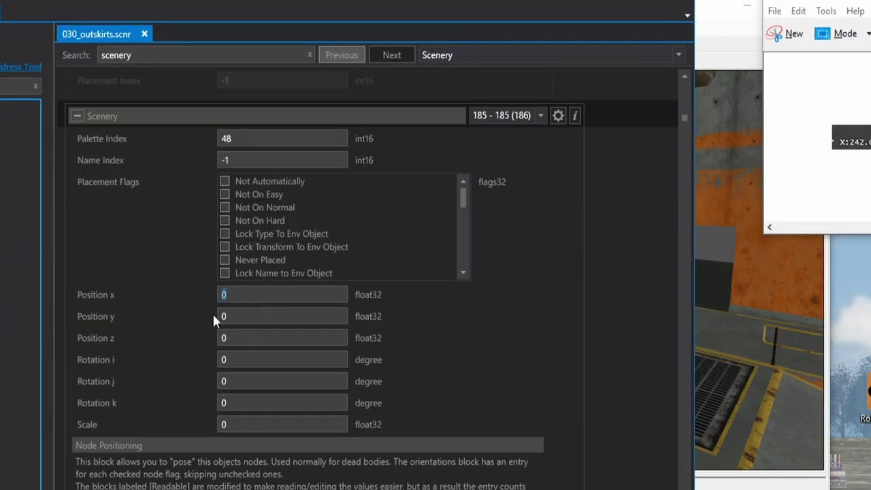
{"action": "left_click_drag", "start_coordinate": [227, 317], "coordinate": [213, 291]}
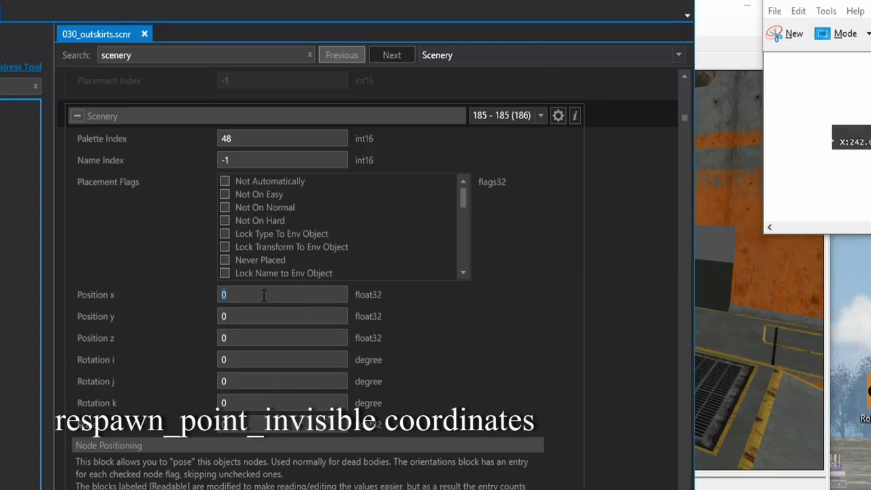
{"action": "type", "text": "242.04"}
{"action": "type", "text": "-1"}
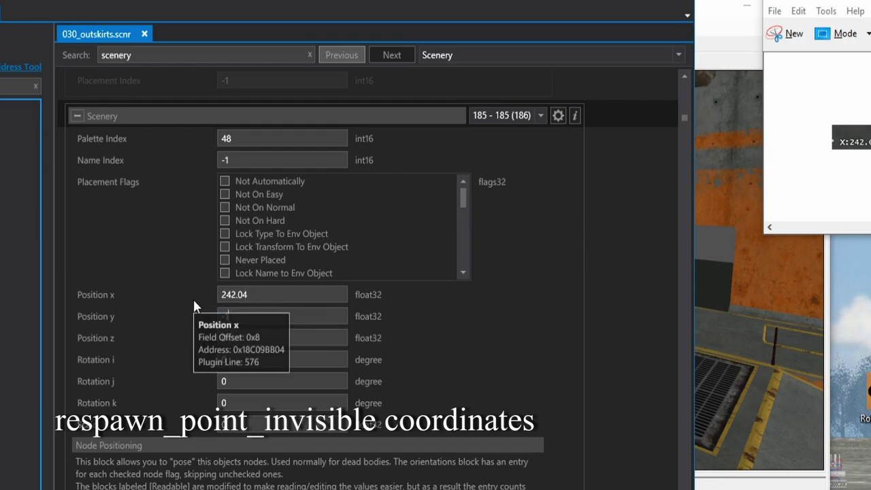
{"action": "type", "text": "6"}
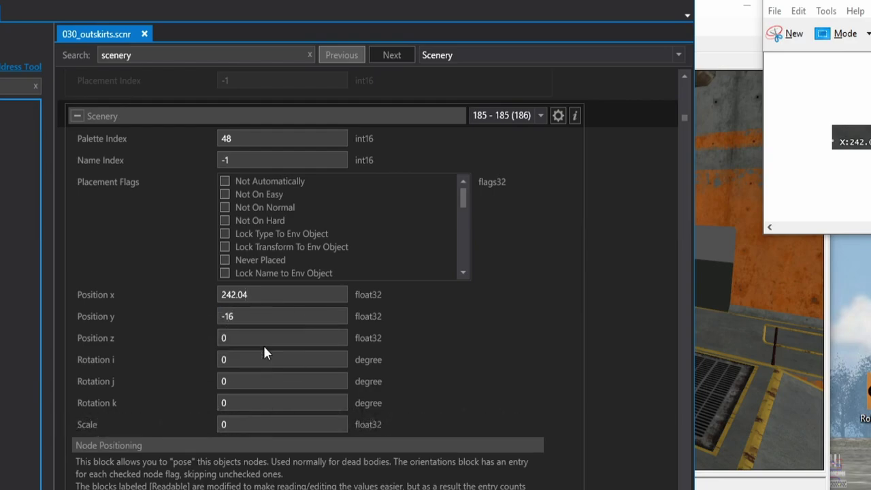
{"action": "type", "text": "4.07"}
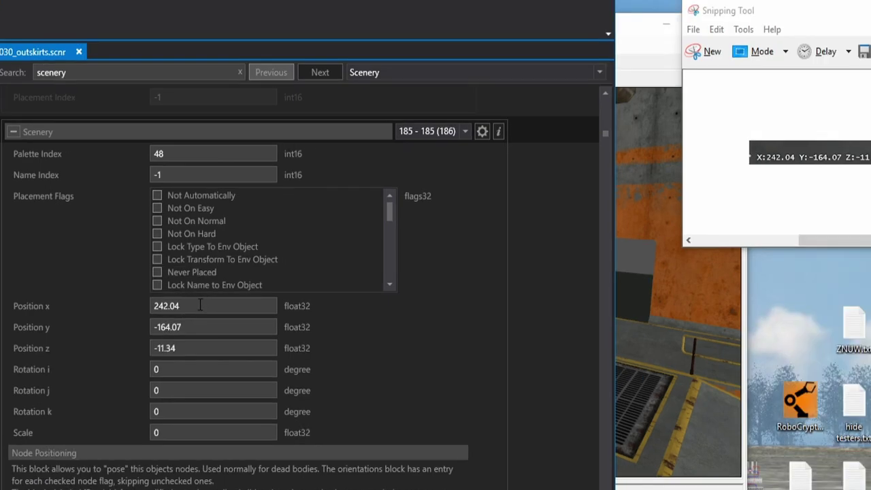
{"action": "left_click_drag", "start_coordinate": [119, 307], "coordinate": [116, 306]}
{"action": "double_click", "coordinate": [166, 326]}
{"action": "double_click", "coordinate": [191, 349]}
{"action": "left_click", "coordinate": [185, 349]}
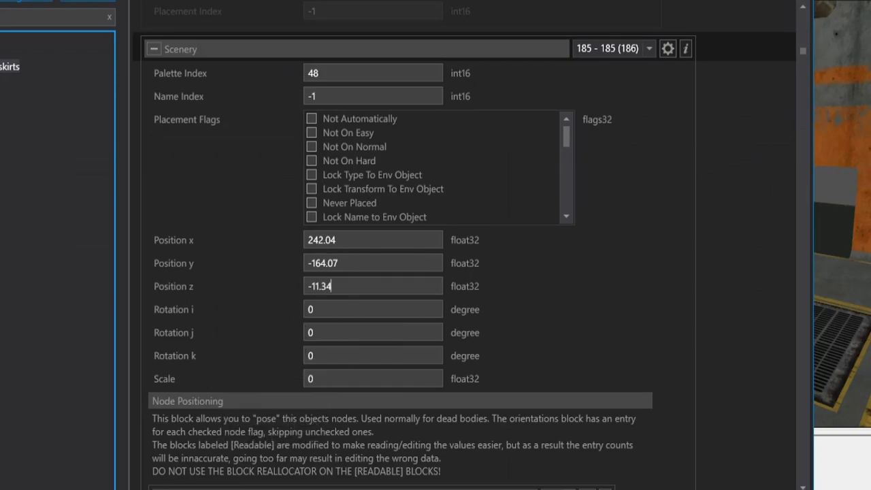
Save the edited 030_outskirts scenario tag to the map.
{"action": "key", "text": "ctrl+s"}
{"action": "left_click", "coordinate": [415, 264]}
{"action": "scroll", "coordinate": [208, 297], "scroll_direction": "down", "scroll_amount": 5}
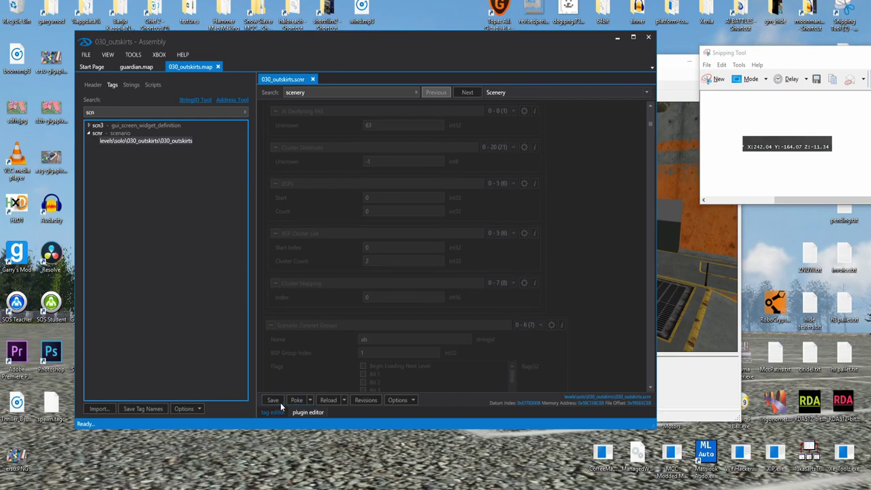
{"action": "left_click", "coordinate": [273, 400]}
{"action": "left_click", "coordinate": [427, 259]}
Switch to the halo3 maps folder in File Explorer and select the modified 030_outskirts.map.
{"action": "left_click_drag", "start_coordinate": [380, 46], "coordinate": [405, 68]}
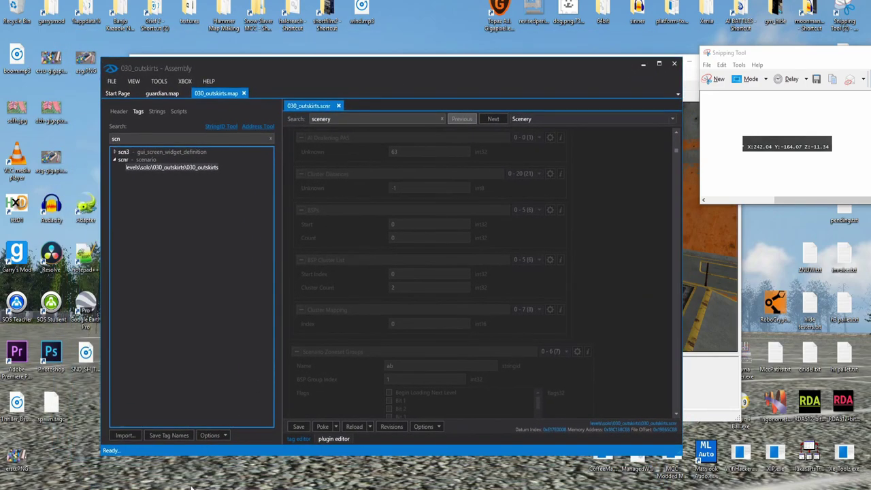
{"action": "left_click_drag", "start_coordinate": [869, 135], "coordinate": [274, 176]}
{"action": "scroll", "coordinate": [340, 301], "scroll_direction": "up", "scroll_amount": 8}
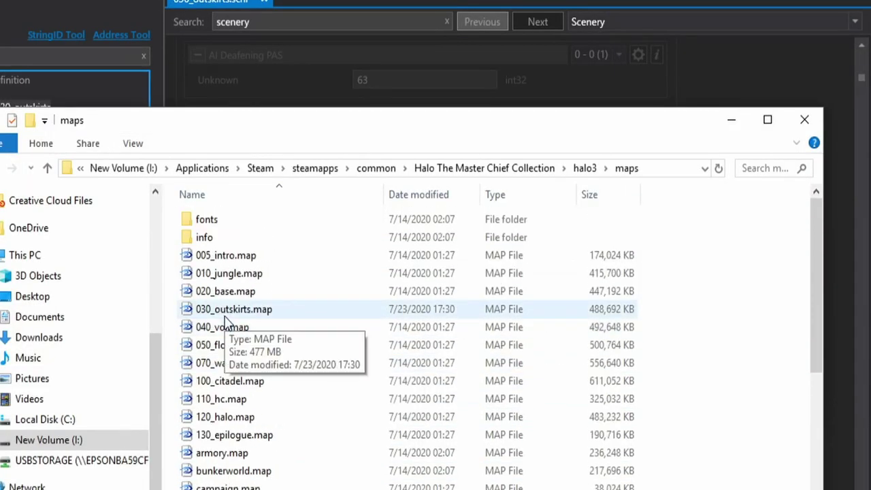
{"action": "left_click", "coordinate": [235, 311]}
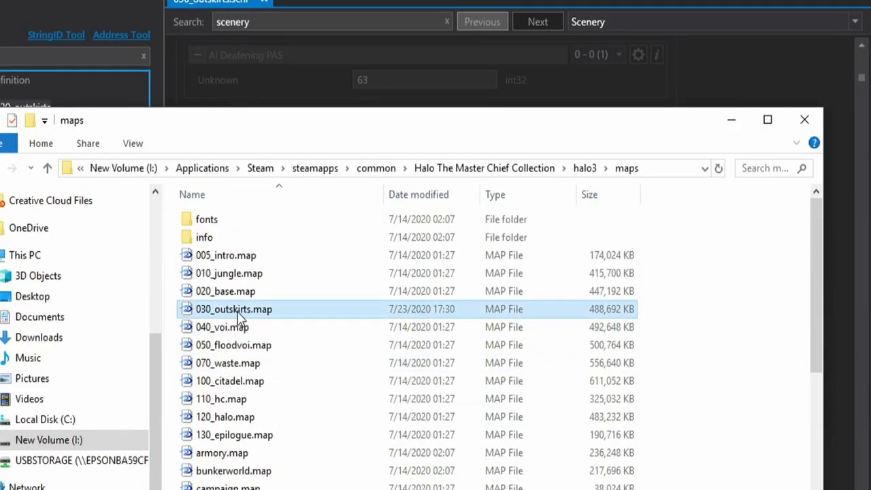
{"action": "left_click", "coordinate": [238, 311]}
Find the original guardian.map in the maps folder and remove it.
{"action": "scroll", "coordinate": [264, 399], "scroll_direction": "down", "scroll_amount": 5}
{"action": "scroll", "coordinate": [240, 302], "scroll_direction": "up", "scroll_amount": 2}
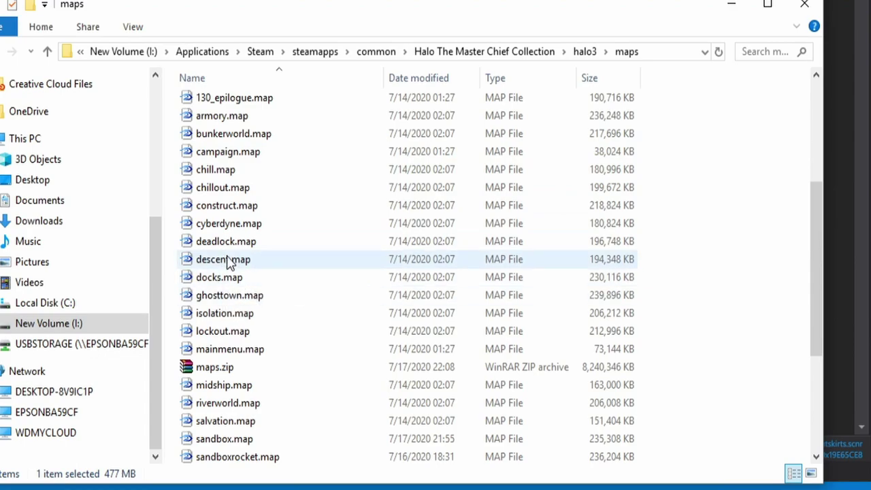
{"action": "scroll", "coordinate": [228, 265], "scroll_direction": "down", "scroll_amount": 4}
{"action": "left_click", "coordinate": [228, 438]}
{"action": "left_click", "coordinate": [224, 439]}
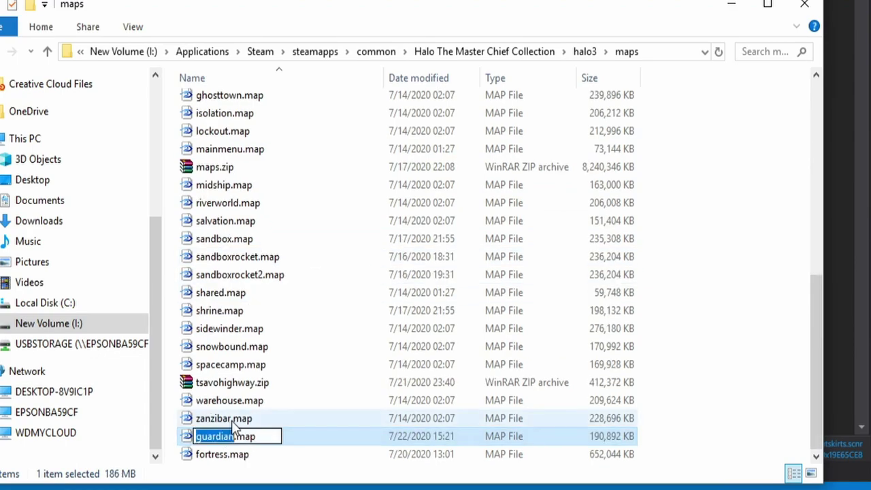
{"action": "left_click", "coordinate": [221, 400]}
{"action": "left_click", "coordinate": [227, 437]}
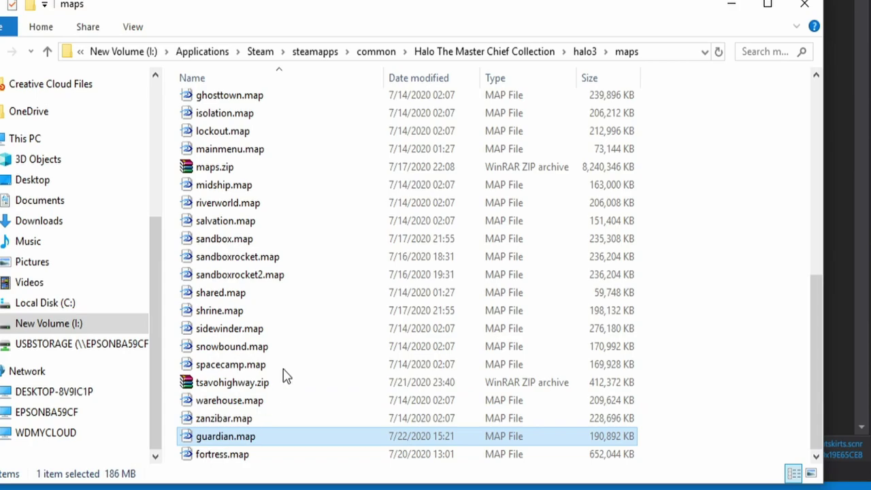
Rename 030_outskirts.map to guardian.map and locate the renamed file in the list.
{"action": "scroll", "coordinate": [281, 367], "scroll_direction": "up", "scroll_amount": 7}
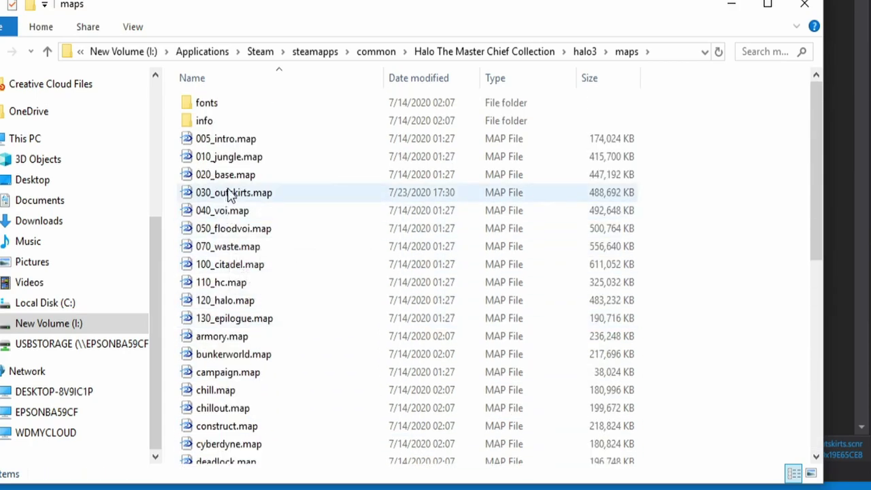
{"action": "left_click", "coordinate": [229, 195]}
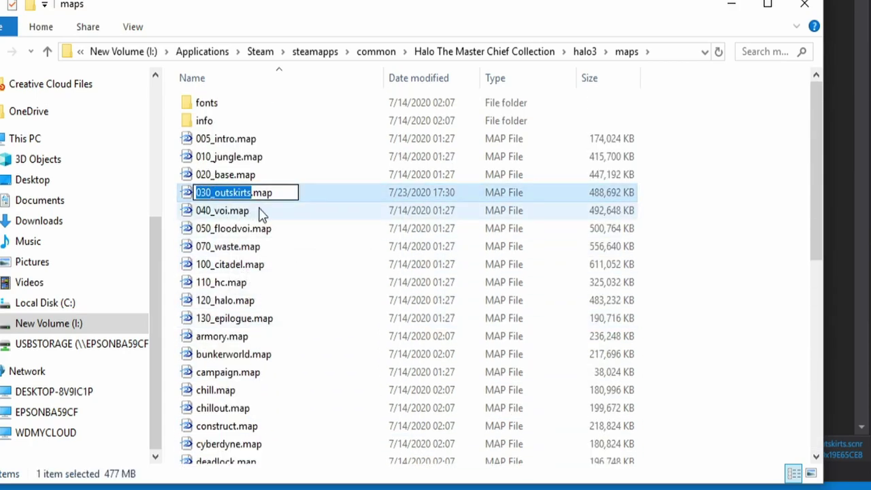
{"action": "type", "text": "guardian"}
{"action": "key", "text": "Return"}
{"action": "scroll", "coordinate": [256, 197], "scroll_direction": "down", "scroll_amount": 4}
{"action": "left_click", "coordinate": [242, 240]}
{"action": "key", "text": "g"}
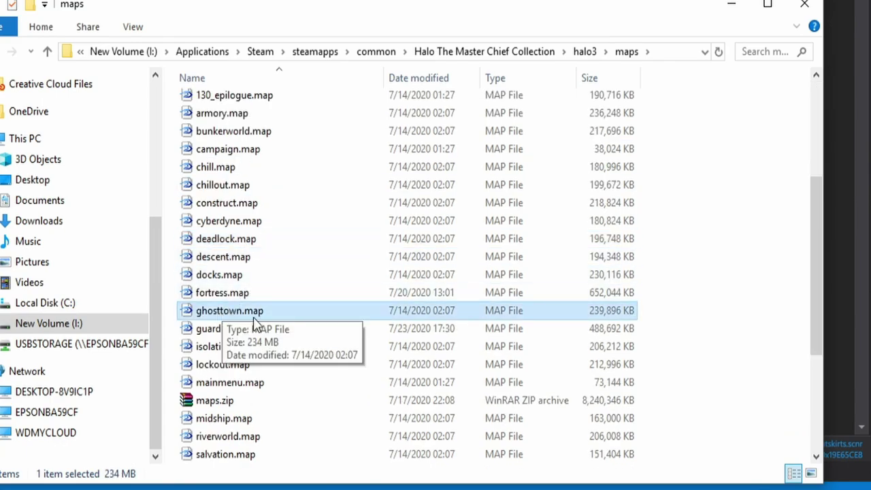
{"action": "left_click", "coordinate": [238, 329]}
{"action": "mouse_move", "coordinate": [258, 340]}
{"action": "left_mouse_down"}
{"action": "mouse_move", "coordinate": [272, 333]}
{"action": "mouse_move", "coordinate": [250, 332]}
{"action": "left_mouse_up"}
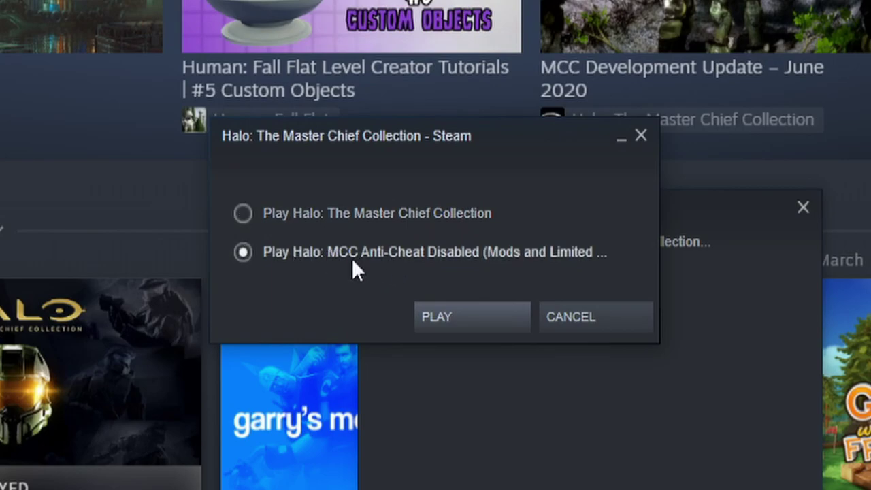
Launch Halo: The Master Chief Collection with Anti-Cheat Disabled and open the Halo 3 Forge lobby.
{"action": "left_click", "coordinate": [461, 316]}
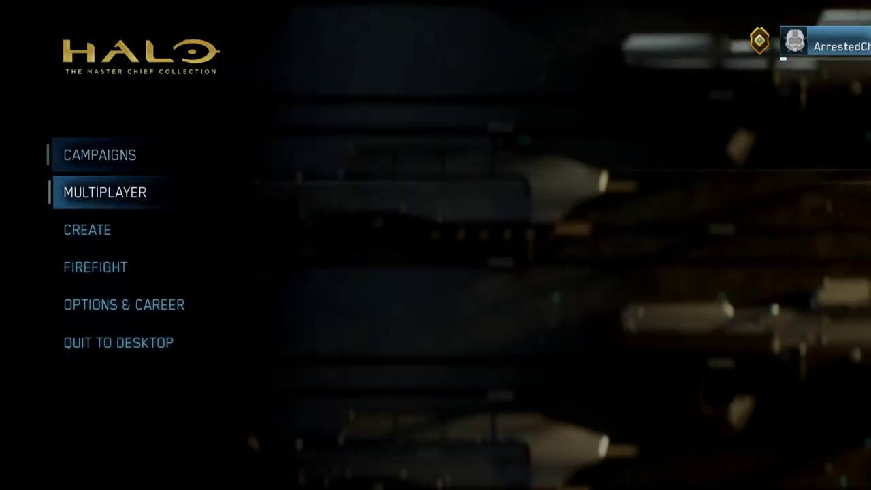
{"action": "key", "text": "Down"}
{"action": "key", "text": "Return"}
{"action": "key", "text": "Return"}
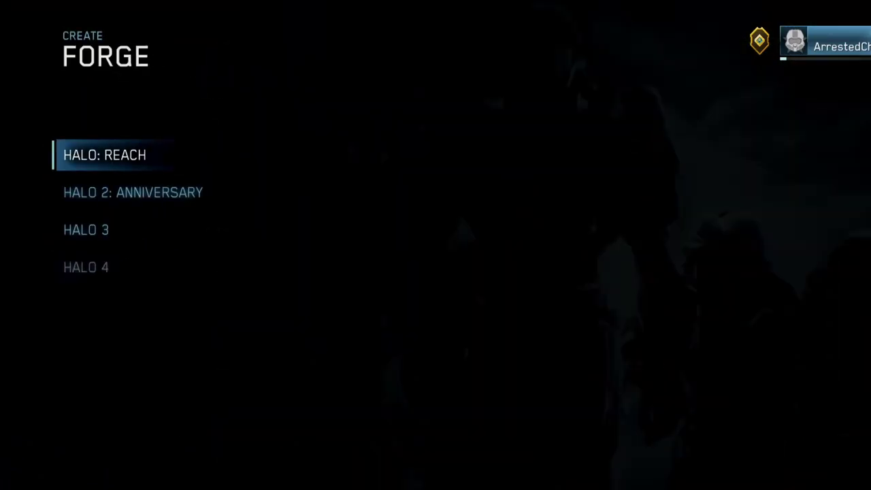
{"action": "key", "text": "Down"}
{"action": "key", "text": "Down"}
{"action": "key", "text": "Return"}
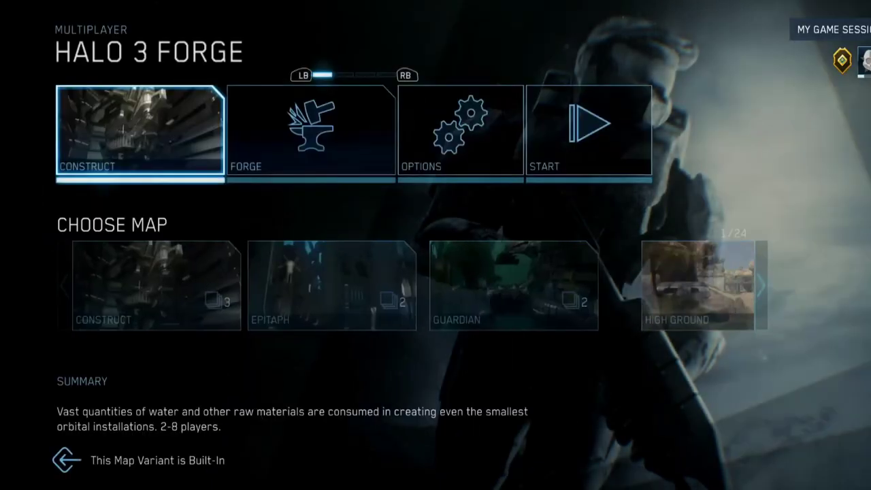
Choose the built-in Guardian variant as the Halo 3 Forge map and load the session.
{"action": "key", "text": "Return"}
{"action": "key", "text": "Right"}
{"action": "key", "text": "Right"}
{"action": "key", "text": "Return"}
{"action": "key", "text": "Right"}
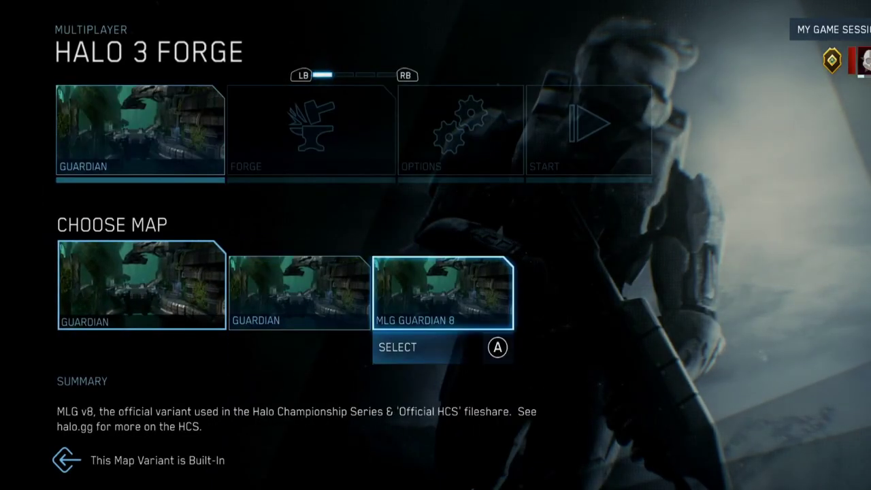
{"action": "key", "text": "Left"}
{"action": "key", "text": "Return"}
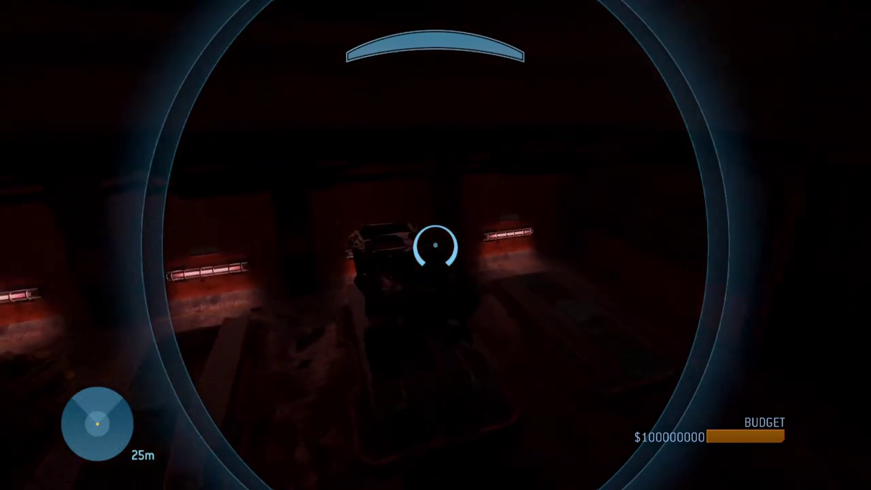
Explore the loaded map in monitor mode, check the Forge object list's Weapons category and close it.
{"action": "key", "text": "Up"}
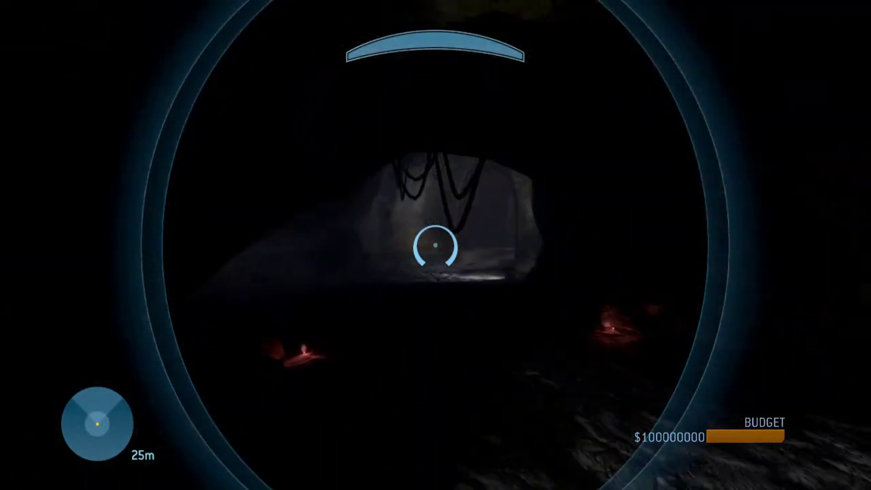
{"action": "key", "text": "x"}
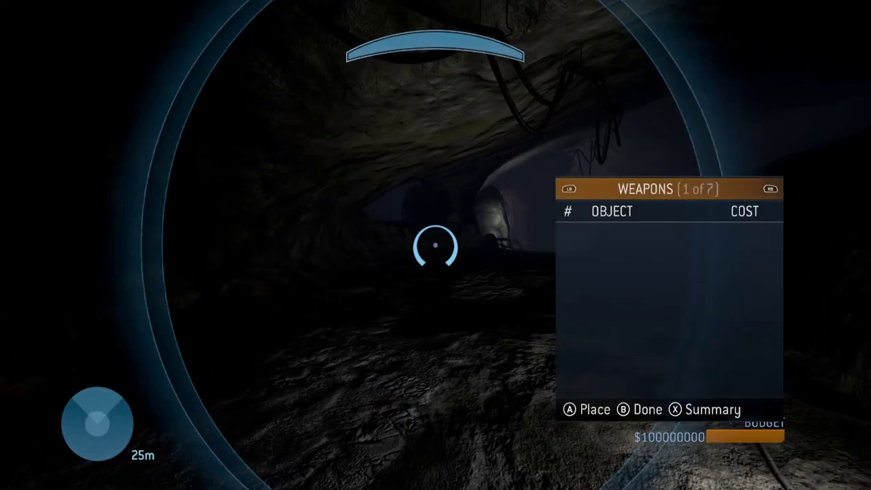
{"action": "key", "text": "b"}
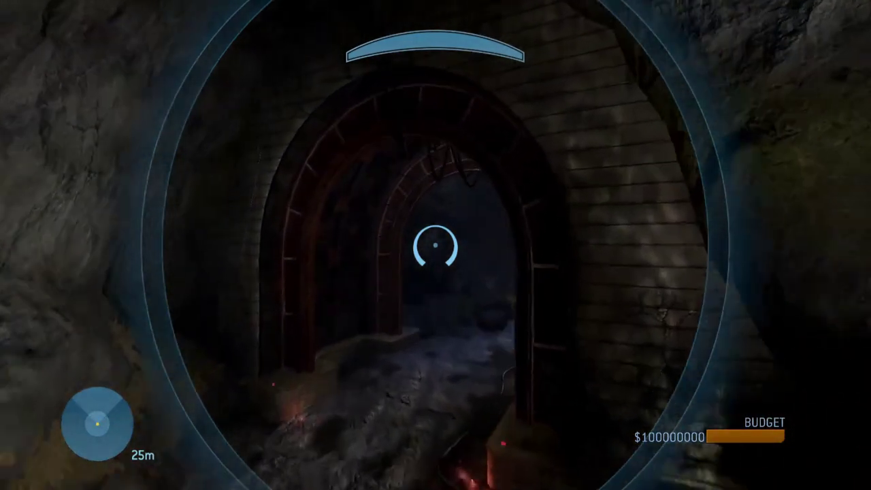
{"action": "key", "text": "x"}
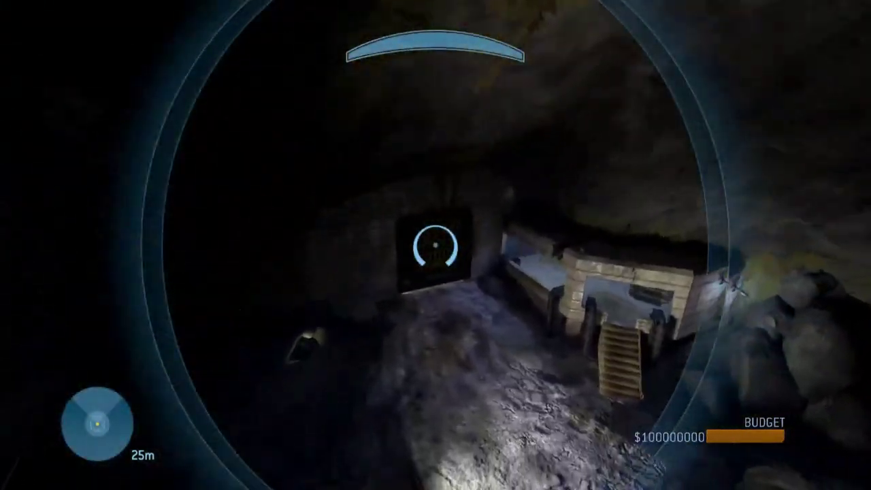
Switch to the player character to test movement and attacking, and return to monitor mode.
{"action": "key", "text": "Up"}
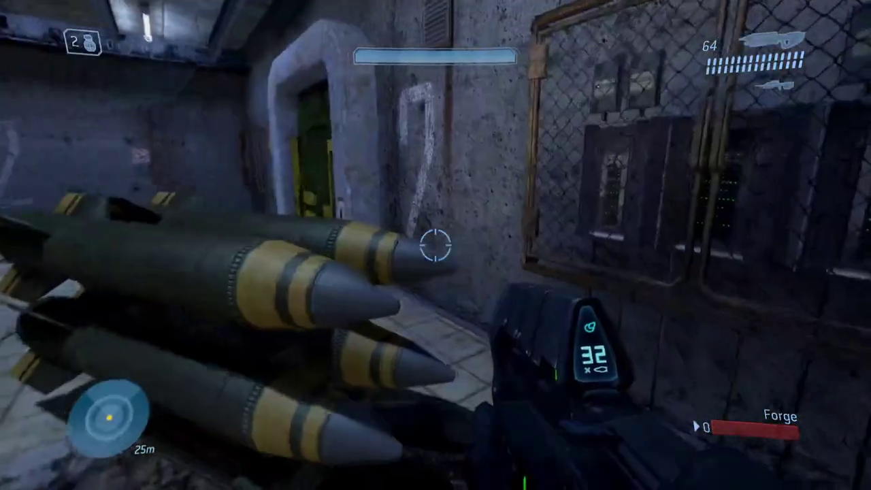
{"action": "left_click", "coordinate": [435, 245]}
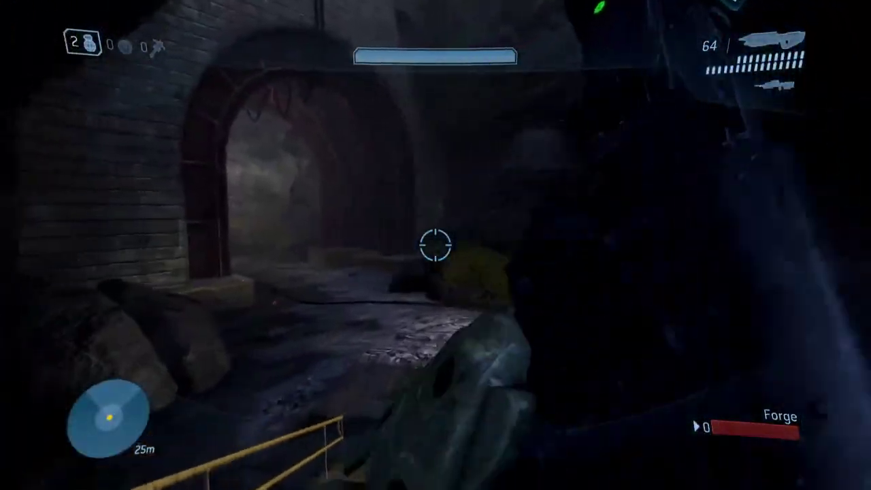
{"action": "key", "text": "Up"}
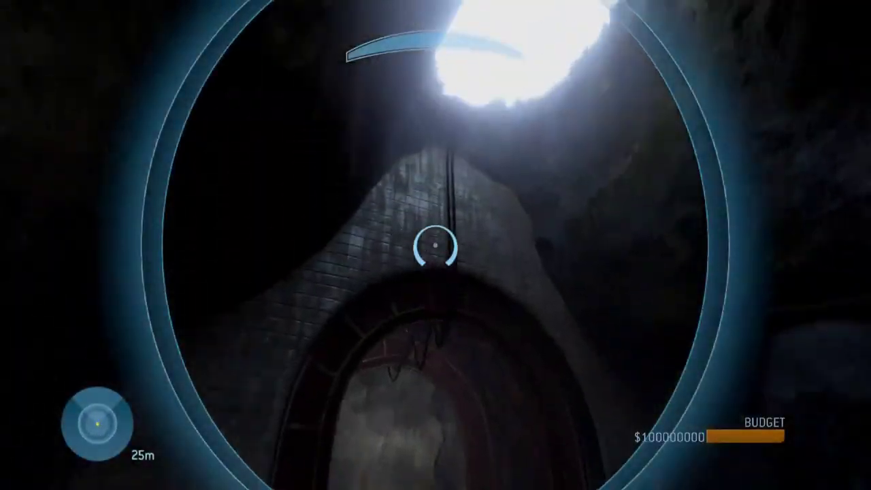
Fly the monitor through the cave tunnels and archways to inspect the Outskirts level geometry.
{"action": "key", "text": "w"}
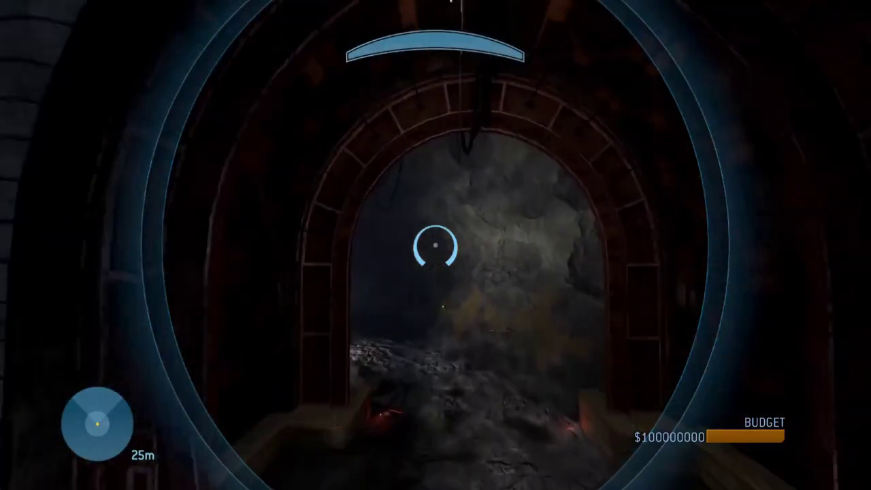
{"action": "key", "text": "w"}
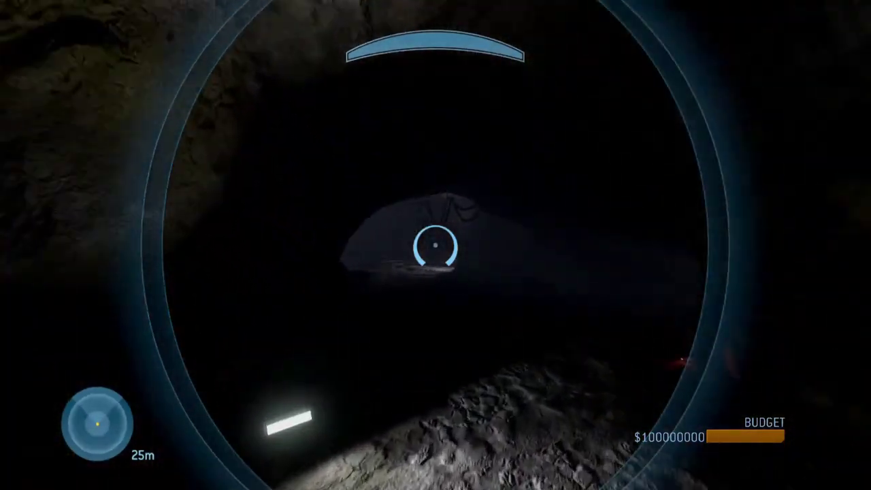
{"action": "key", "text": "w"}
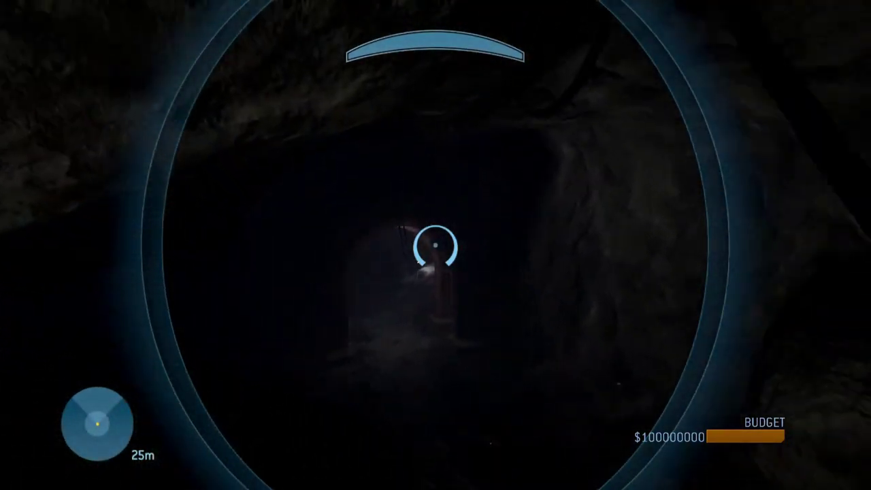
{"action": "key", "text": "w"}
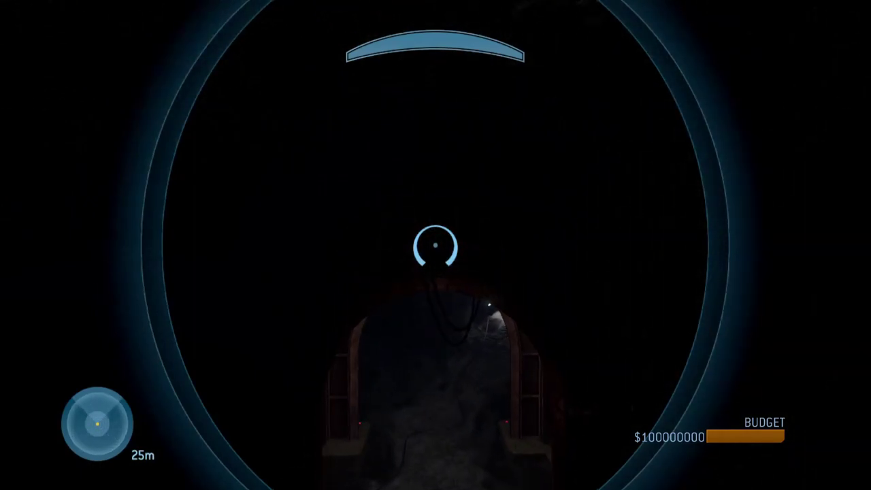
{"action": "key", "text": "w"}
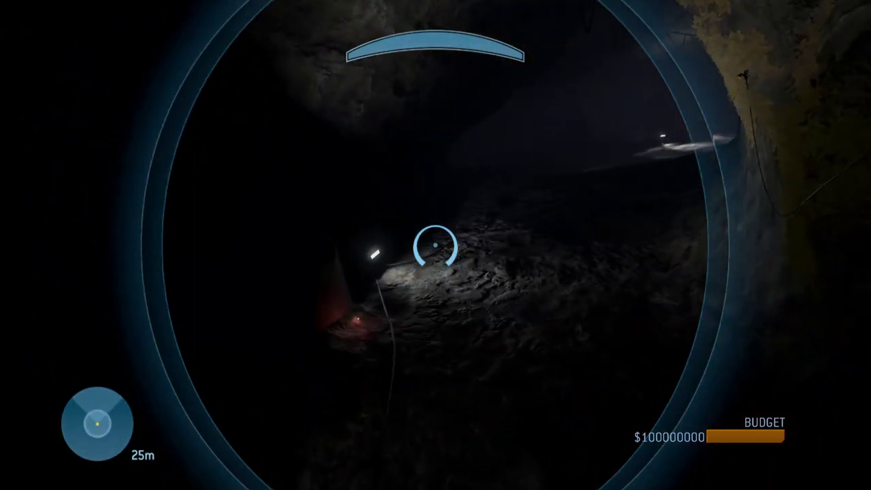
{"action": "key", "text": "w"}
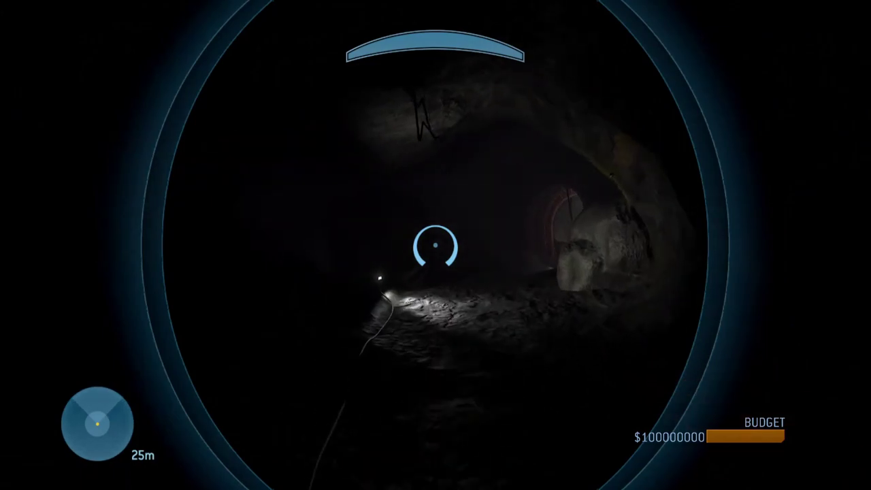
{"action": "key", "text": "w"}
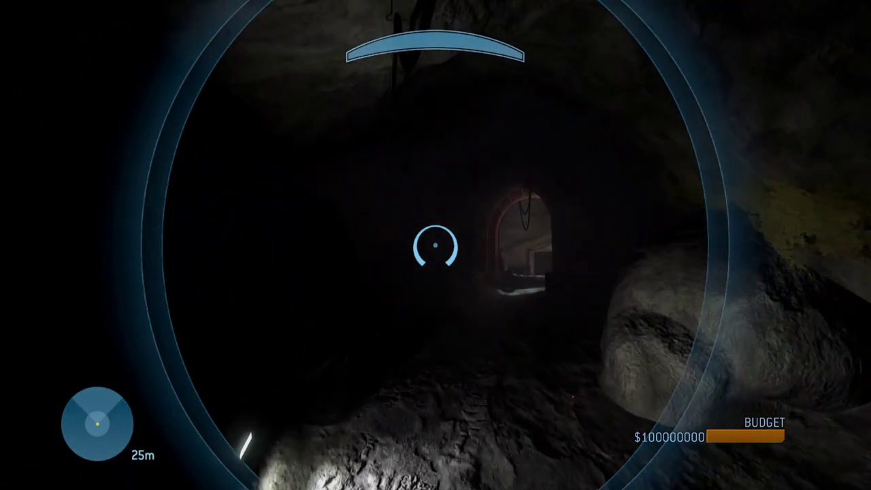
{"action": "key", "text": "w"}
{"action": "key", "text": "z"}
{"action": "key", "text": "z"}
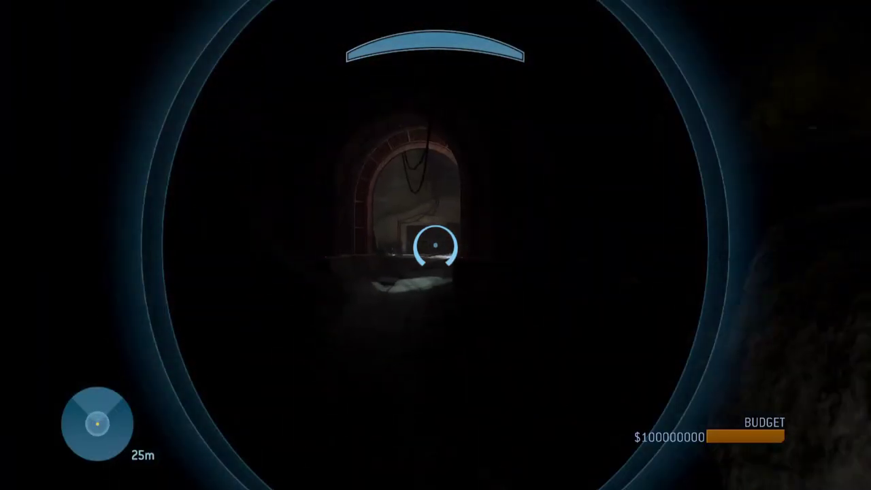
{"action": "key", "text": "w"}
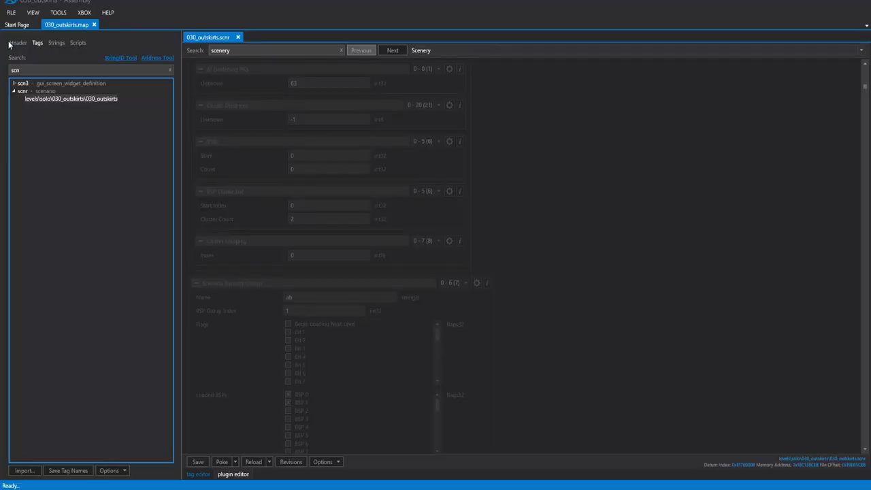
Switch to Assembly, show the 030_outskirts.map header, and find the scenario's Crates block with its count information expanded.
{"action": "left_click", "coordinate": [16, 43]}
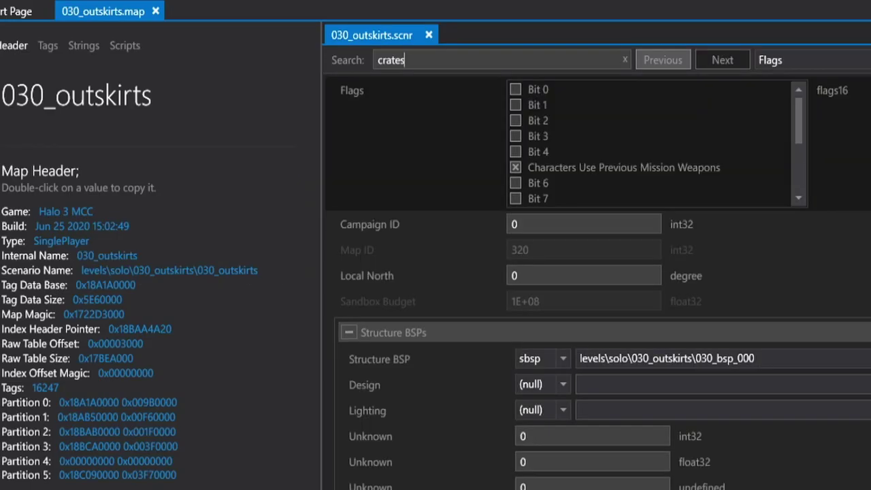
{"action": "key", "text": "Return"}
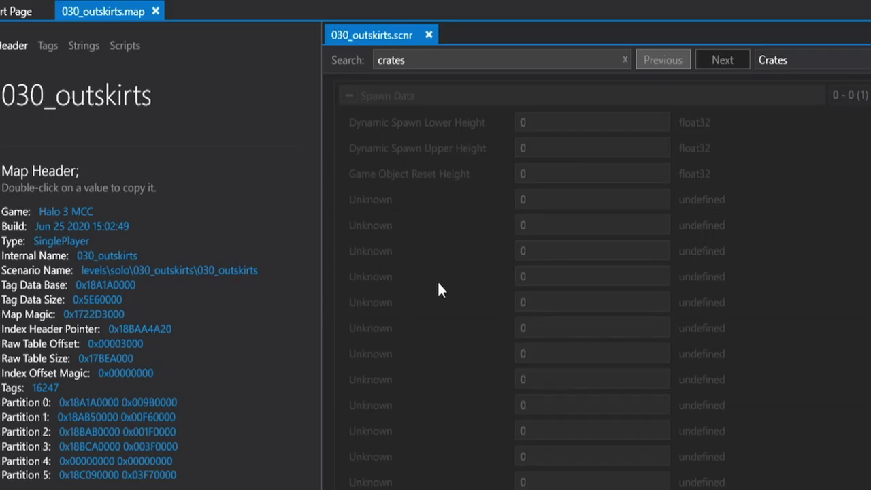
{"action": "scroll", "coordinate": [432, 368], "scroll_direction": "down", "scroll_amount": 5}
{"action": "left_click", "coordinate": [846, 272]}
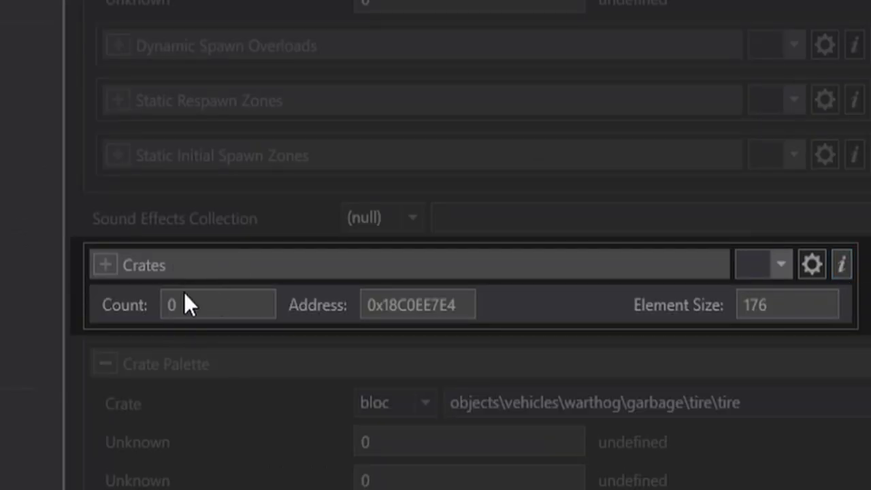
Set the Crates block's count to 200, try to save the scenario tag, and continue past the exception dialog.
{"action": "mouse_move", "coordinate": [195, 392]}
{"action": "type", "text": "200"}
{"action": "double_click", "coordinate": [198, 311]}
{"action": "left_click", "coordinate": [198, 313]}
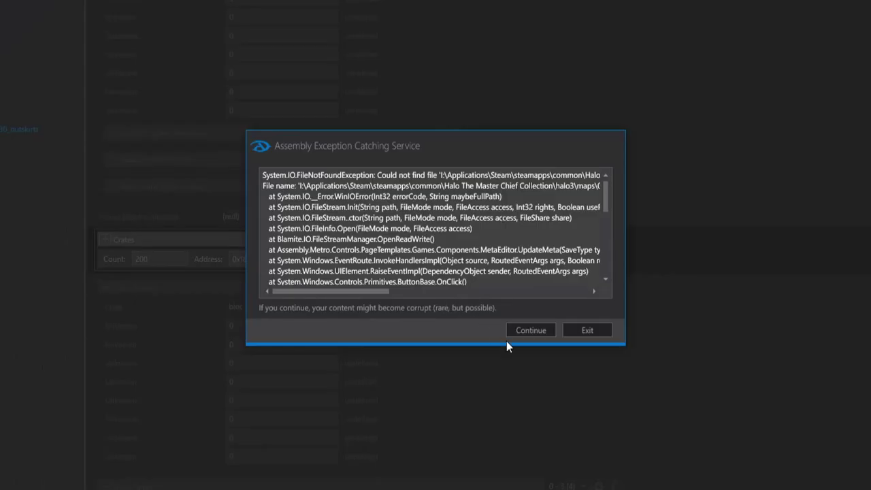
{"action": "left_click", "coordinate": [509, 335]}
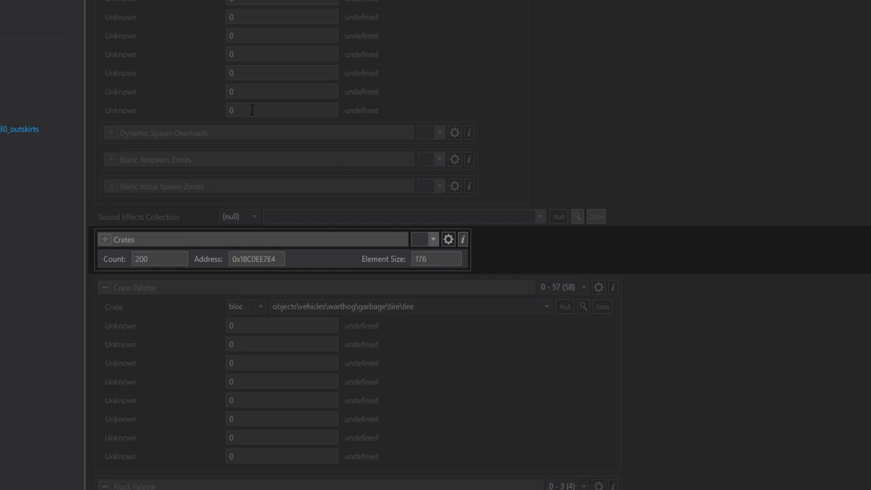
Go back up through the scenario tag from the Crates block to the Object Salts fields.
{"action": "scroll", "coordinate": [457, 218], "scroll_direction": "up", "scroll_amount": 10}
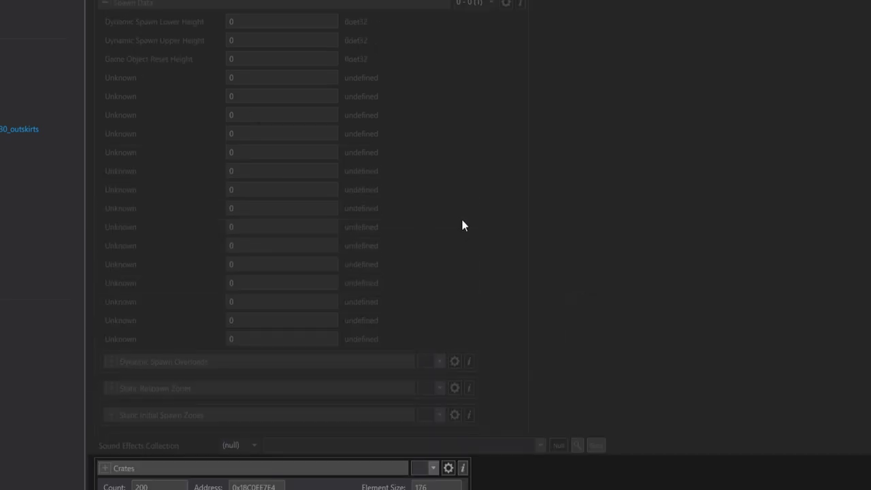
{"action": "scroll", "coordinate": [465, 227], "scroll_direction": "up", "scroll_amount": 5}
{"action": "scroll", "coordinate": [464, 227], "scroll_direction": "up", "scroll_amount": 15}
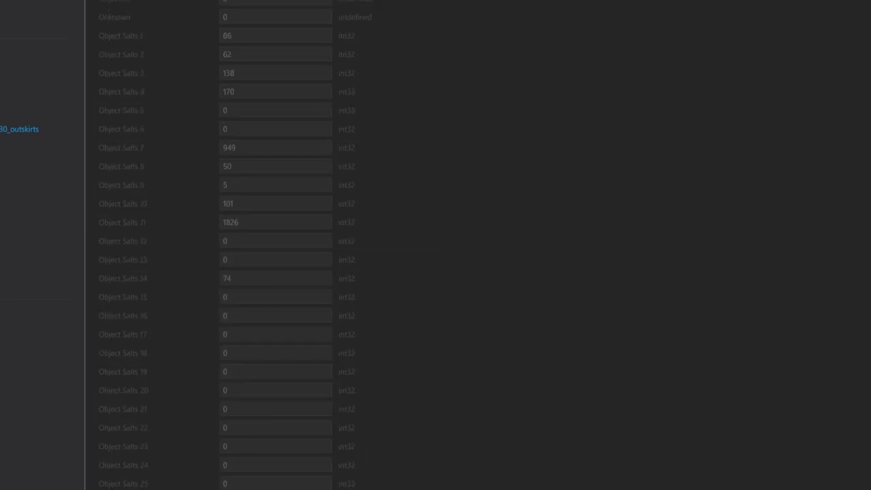